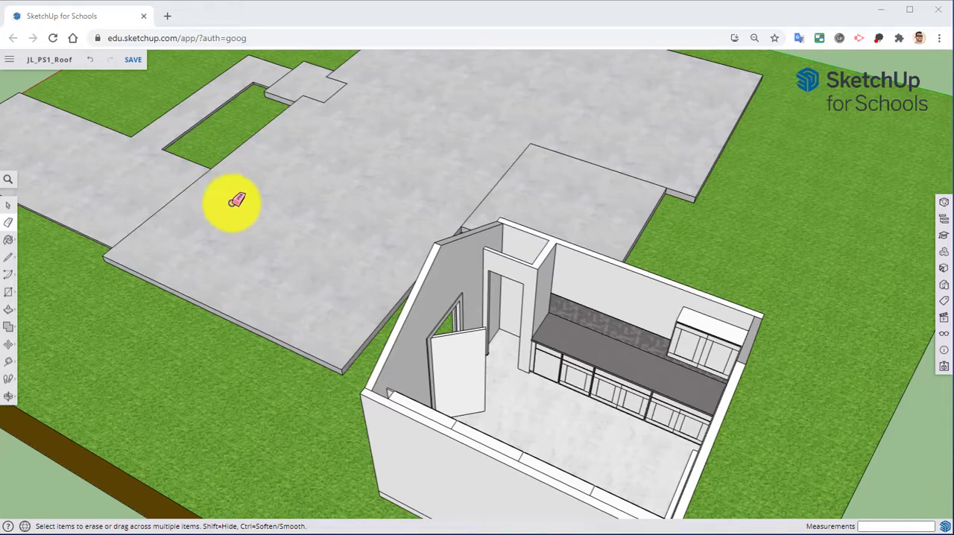
Step: Examine the kitchen's base cabinets, countertop, backsplash and wall cabinet, including the framed panels on the cabinet doors
scroll(589, 347, "up", 5)
middle_click_drag(617, 335, 595, 279)
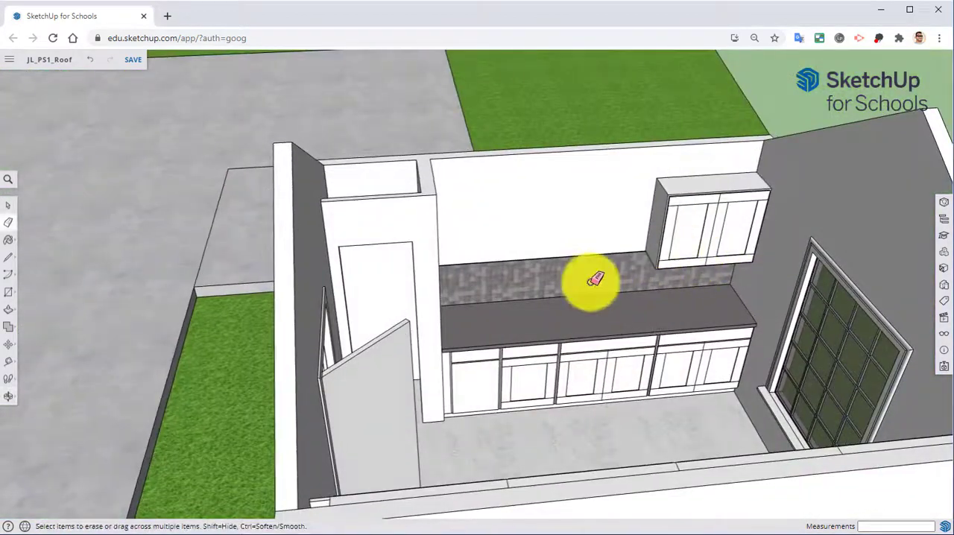
scroll(589, 274, "down", 5)
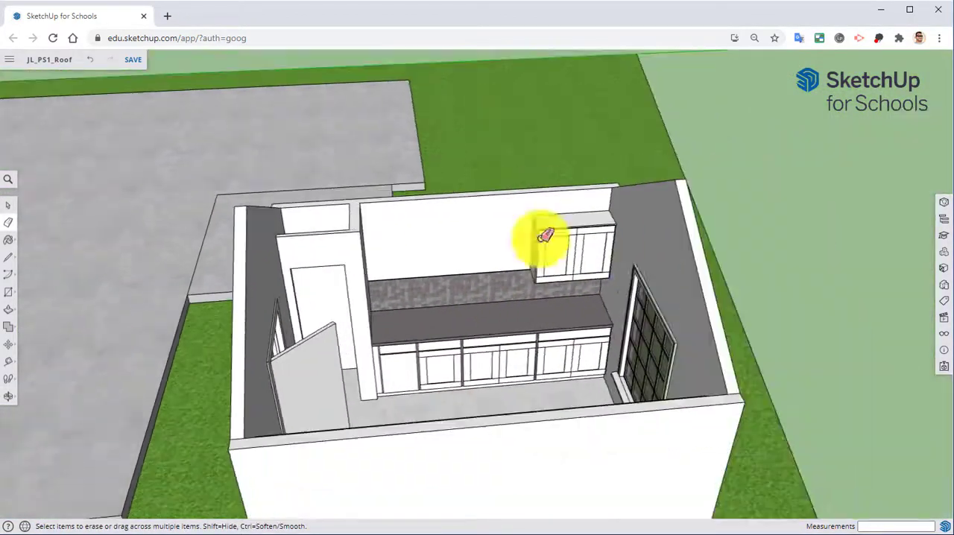
middle_click_drag(481, 365, 536, 338)
scroll(519, 297, "up", 5)
middle_click_drag(510, 297, 489, 300)
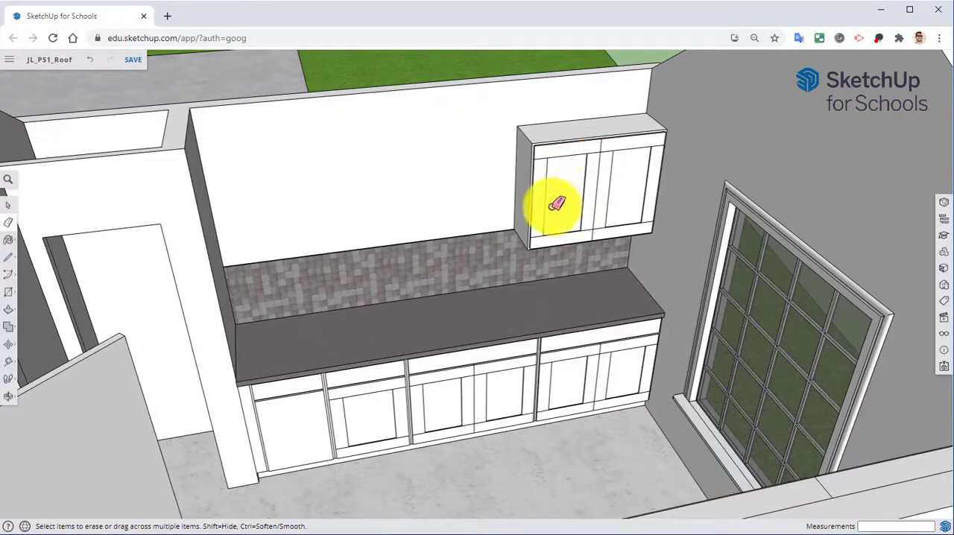
scroll(591, 182, "up", 3)
middle_click_drag(591, 182, 584, 183)
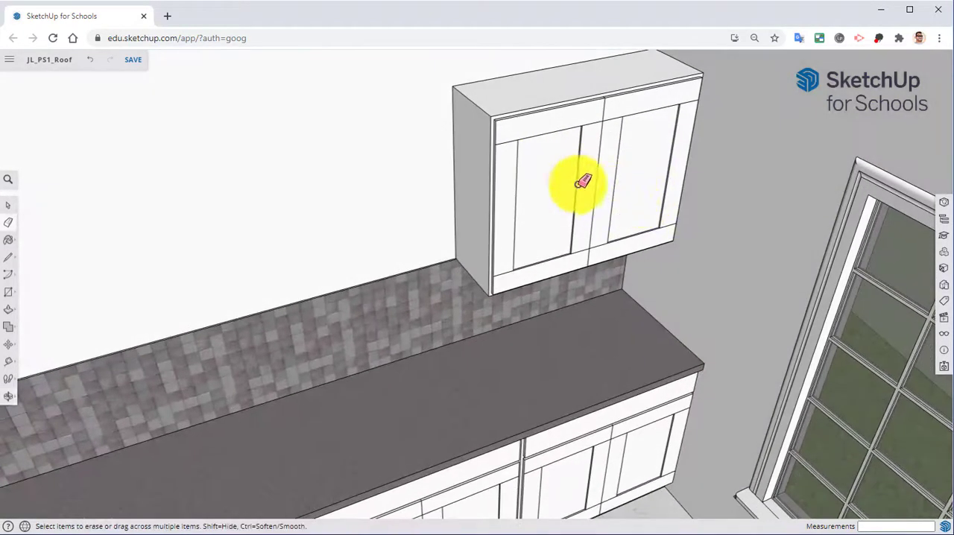
scroll(584, 188, "up", 4)
middle_click_drag(578, 222, 566, 243)
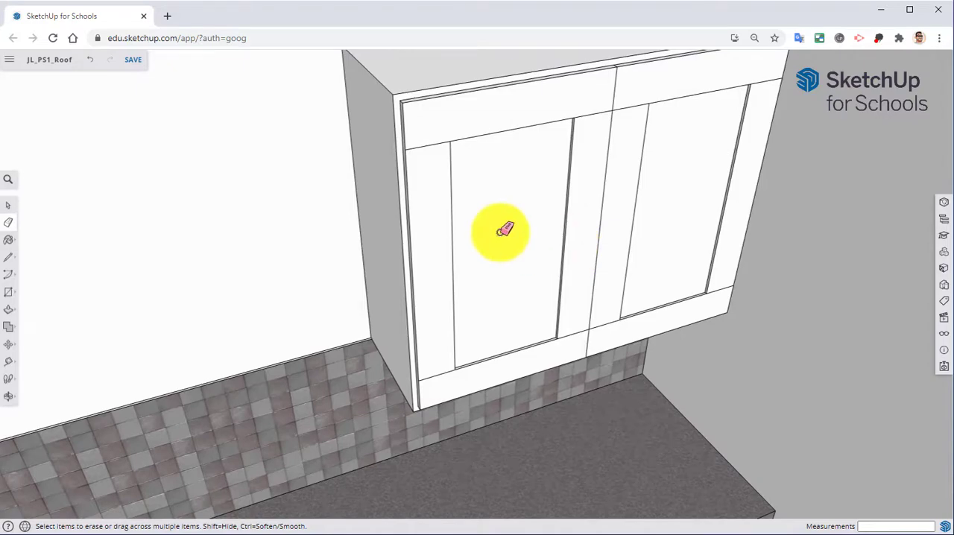
scroll(496, 228, "down", 5)
mouse_move(494, 230)
middle_mouse_down("shift")
mouse_move(500, 173)
mouse_move(526, 155)
middle_mouse_up("shift")
scroll(526, 155, "down", 1)
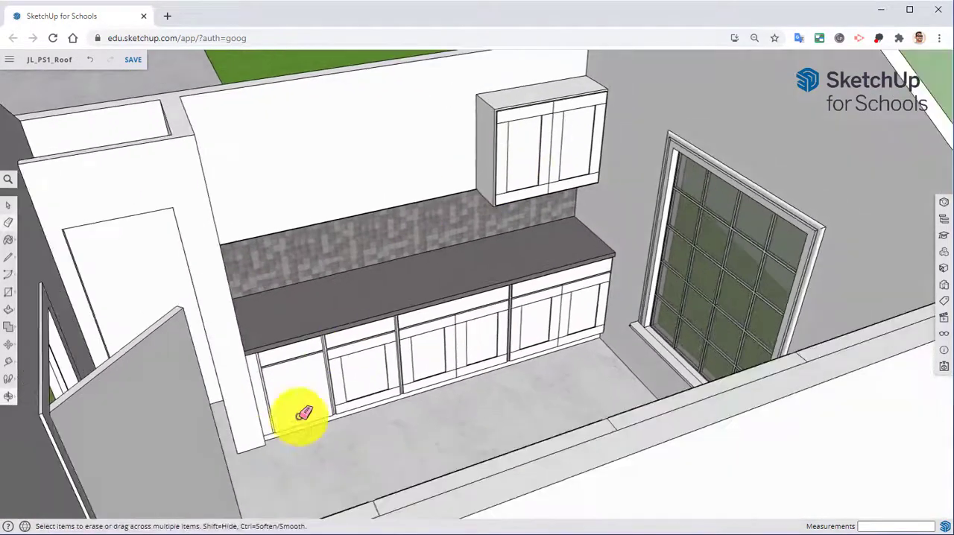
mouse_move(298, 387)
middle_mouse_down()
mouse_move(405, 504)
mouse_move(298, 323)
middle_mouse_up()
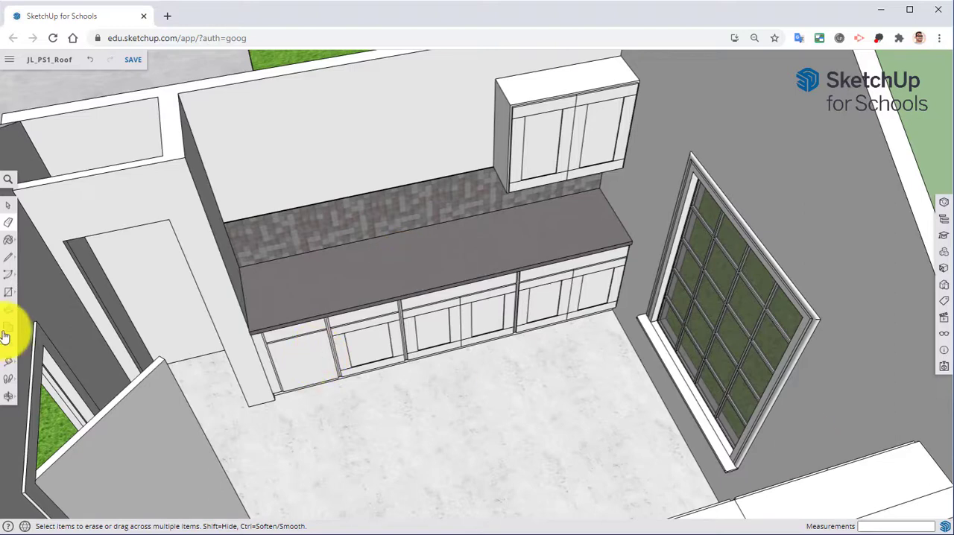
Step: Open the base cabinet component with the plain door, at the end of the counter beside the doorway wall, for editing
scroll(400, 317, "up", 5)
middle_click_drag(400, 349, 373, 239)
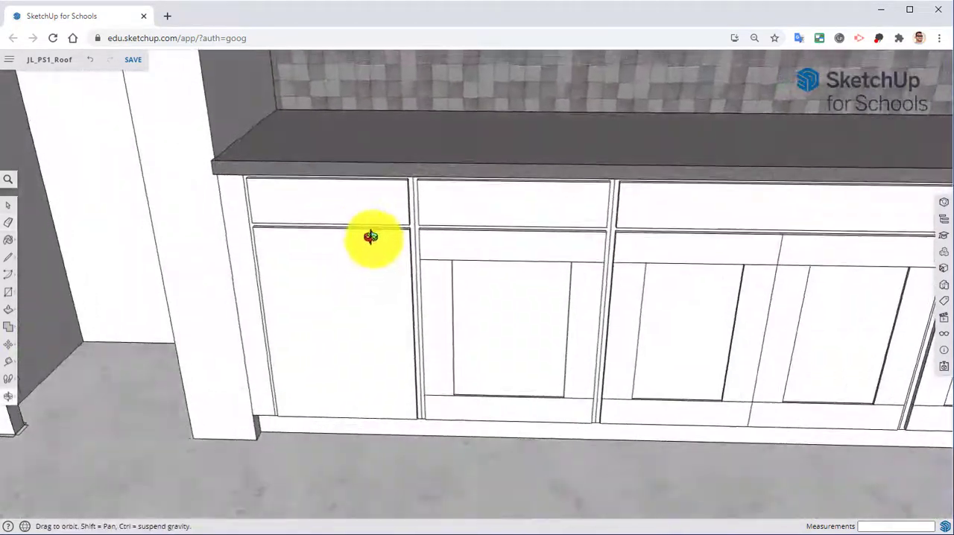
scroll(362, 249, "up", 3)
right_click(368, 270)
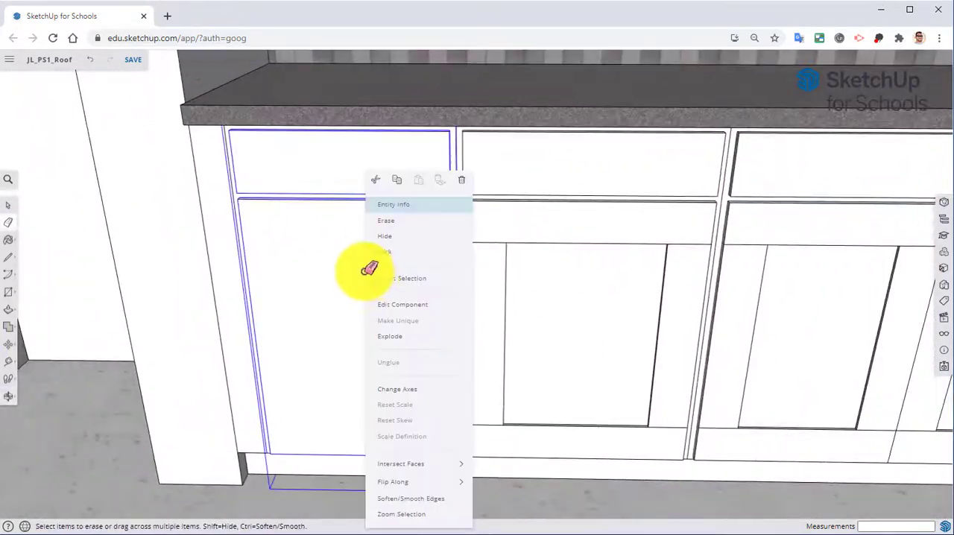
left_click(392, 304)
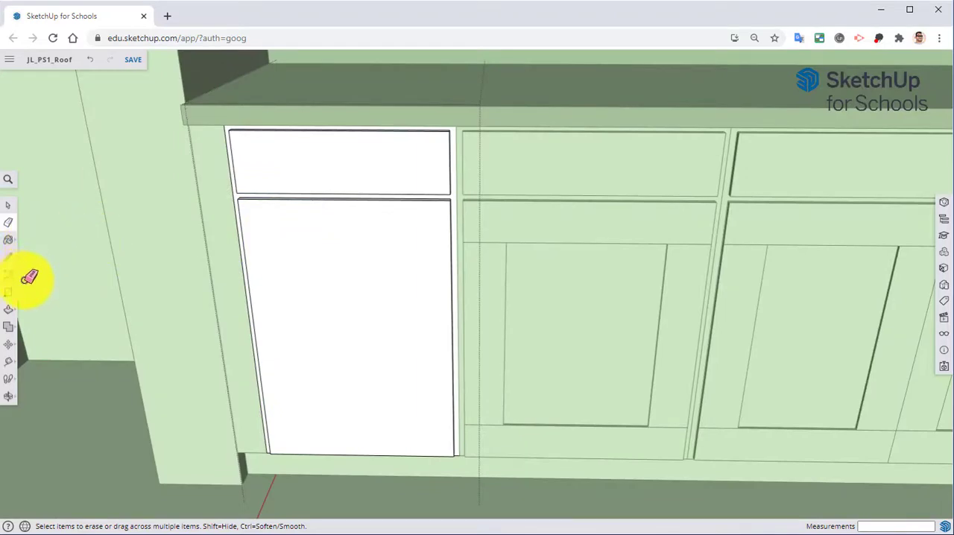
Step: Add two vertical guides on the plain cabinet door, each 3.5" in from a side edge, with the Tape Measure
left_click(9, 362)
middle_click_drag(220, 304, 266, 305)
left_click(262, 309)
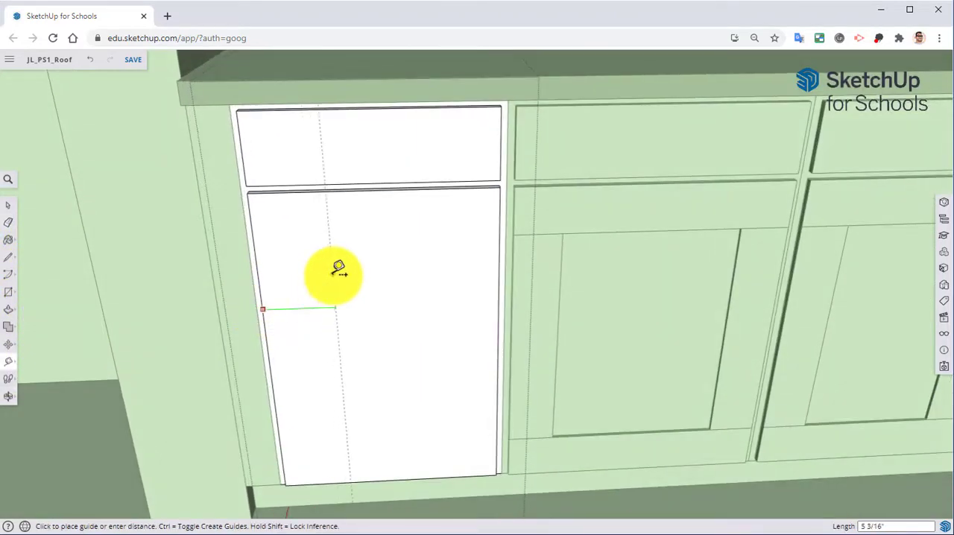
type("3.5")
key("Return")
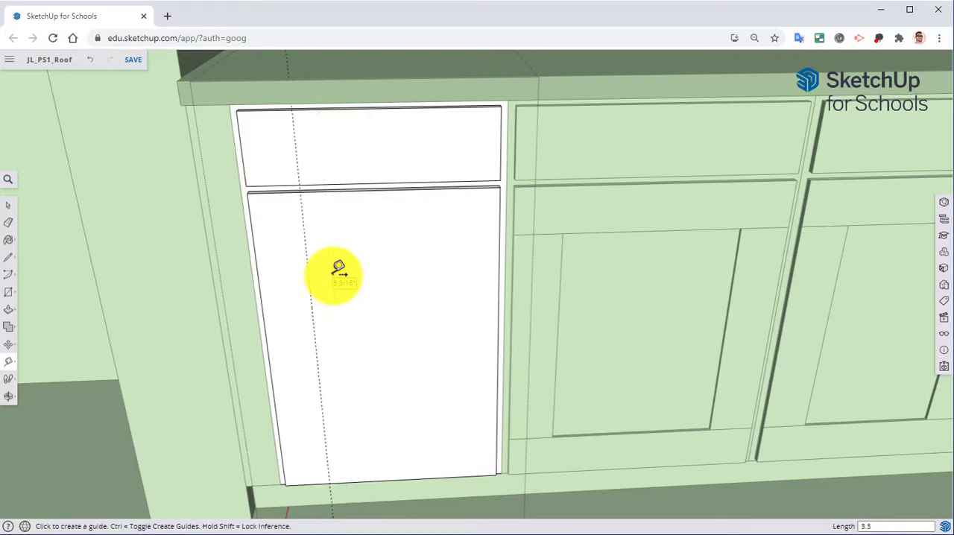
left_click(500, 263)
type("3.5")
key("Return")
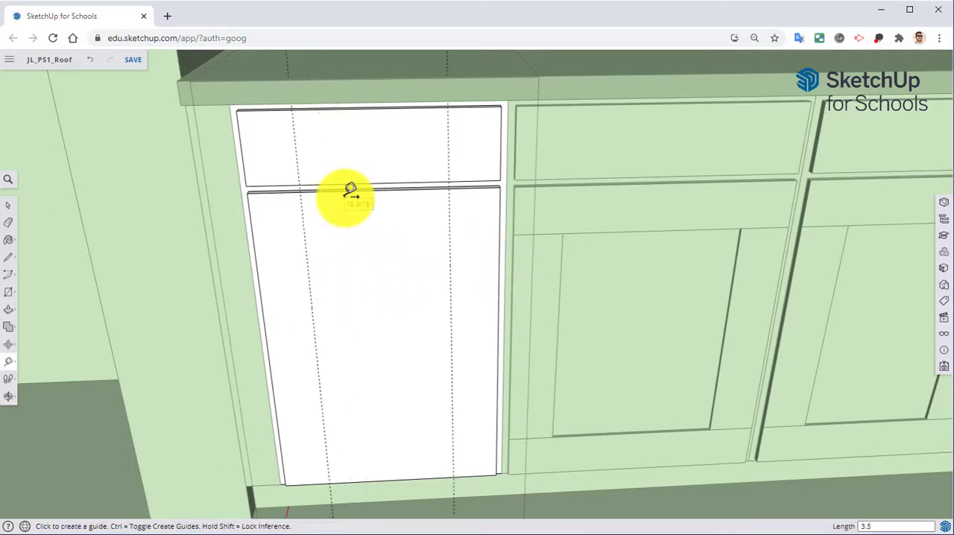
Step: Add two horizontal guides on the cabinet door, 3.5" in from its bottom and top edges
left_click(404, 479)
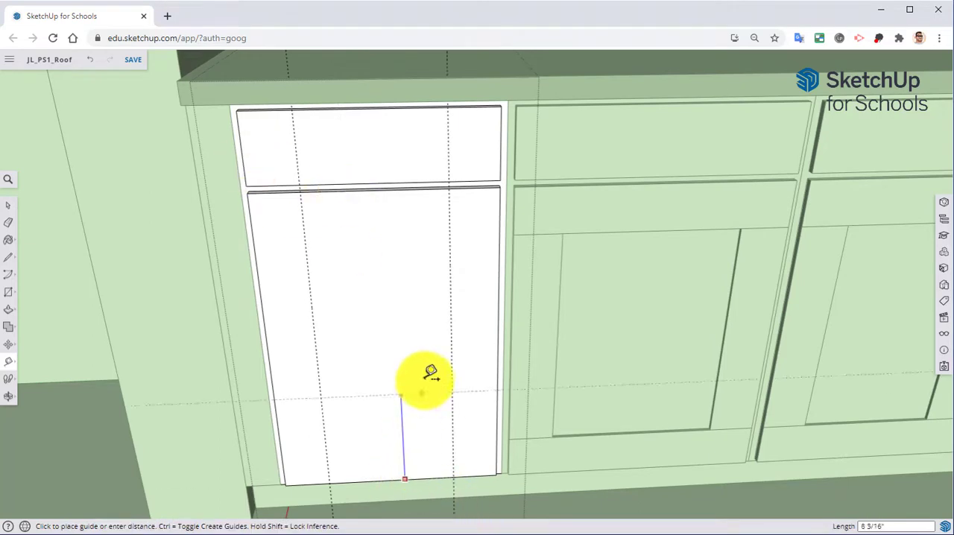
type("3.5")
key("Return")
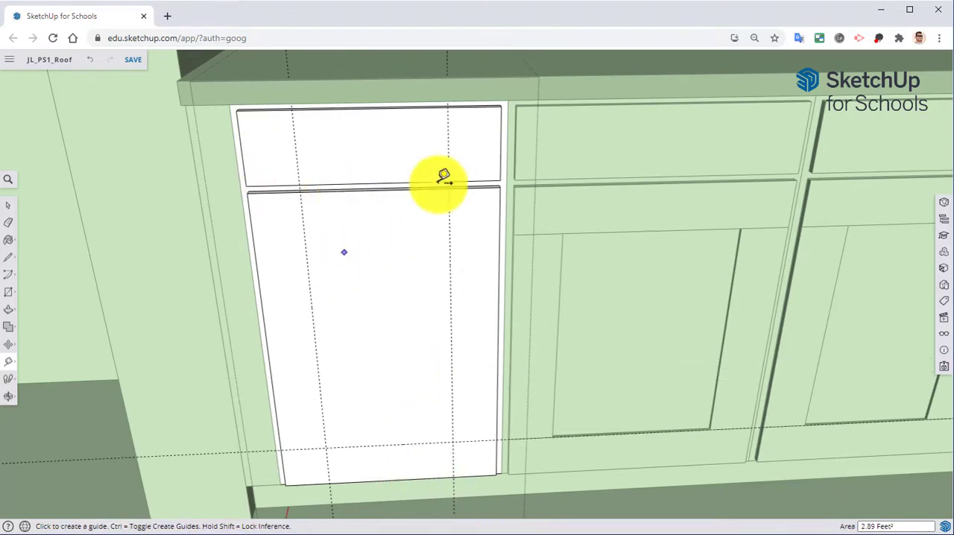
left_click(384, 189)
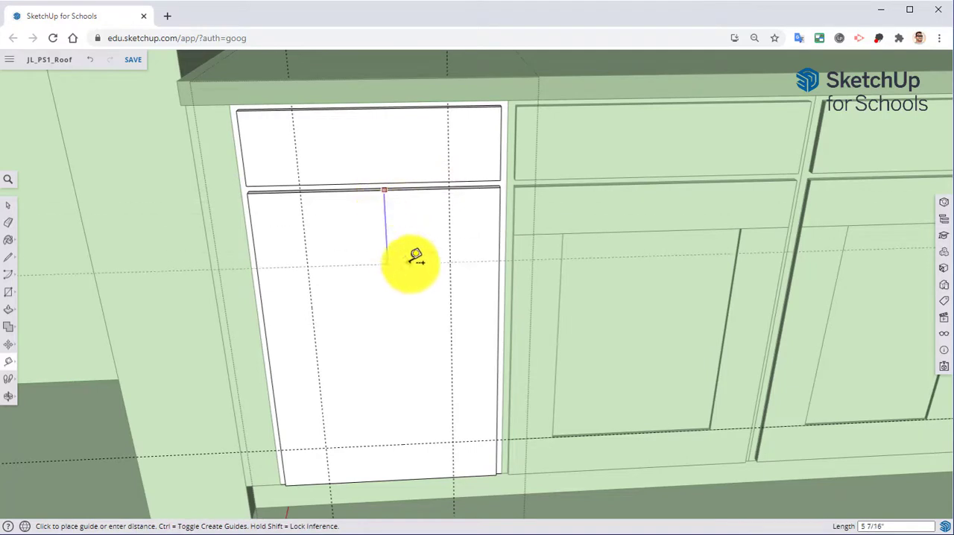
type("3.5")
key("Return")
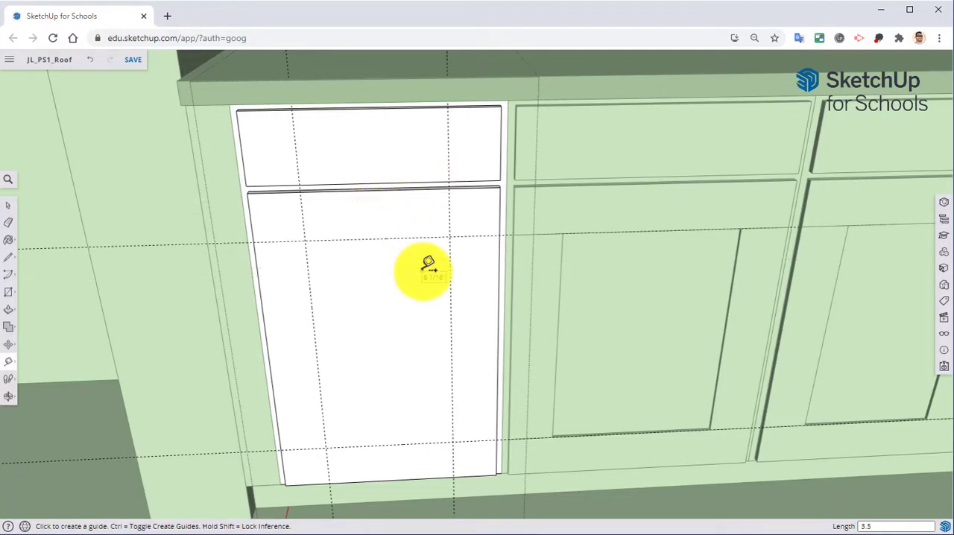
Step: Draw full-width 1' 5" by 3 1/2" rectangles along the door's top and bottom edges, following the horizontal guides
key("r")
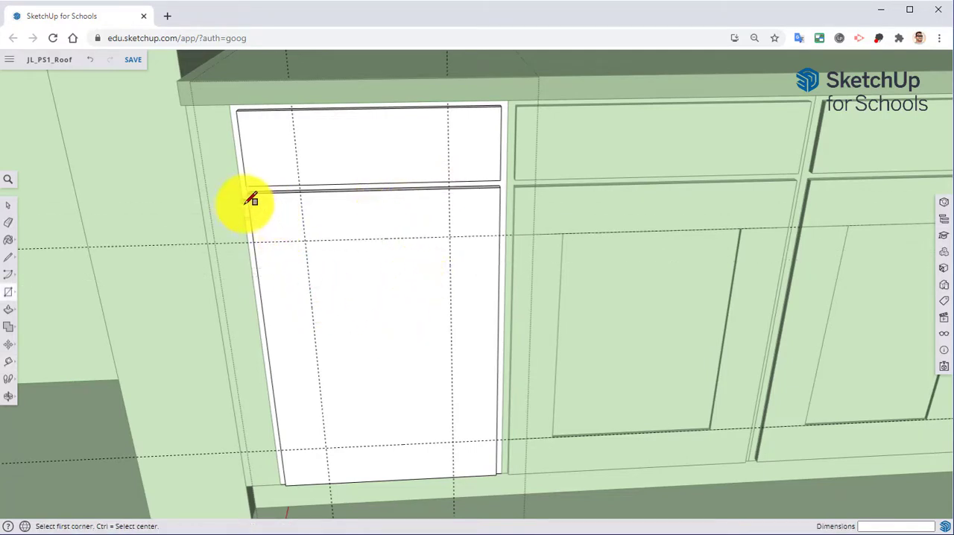
left_click(247, 193)
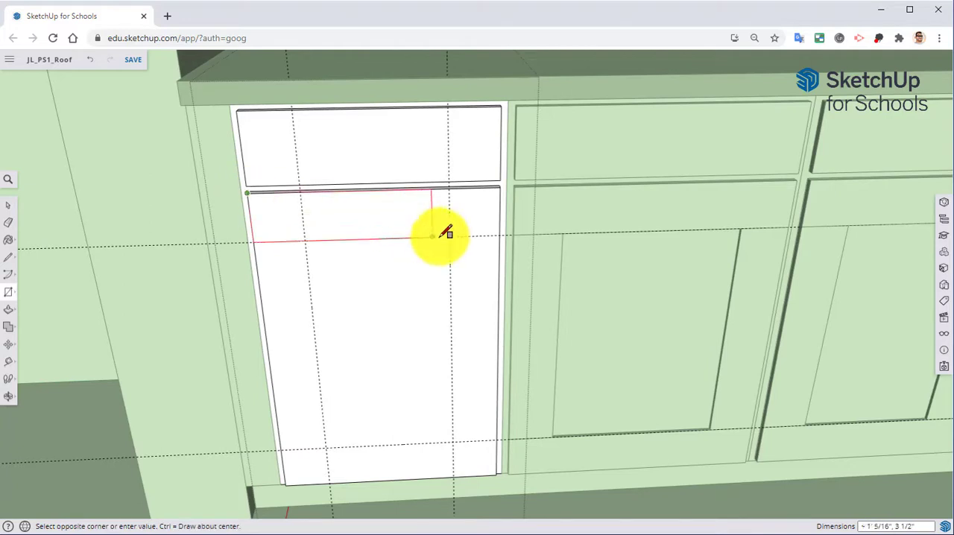
left_click(500, 238)
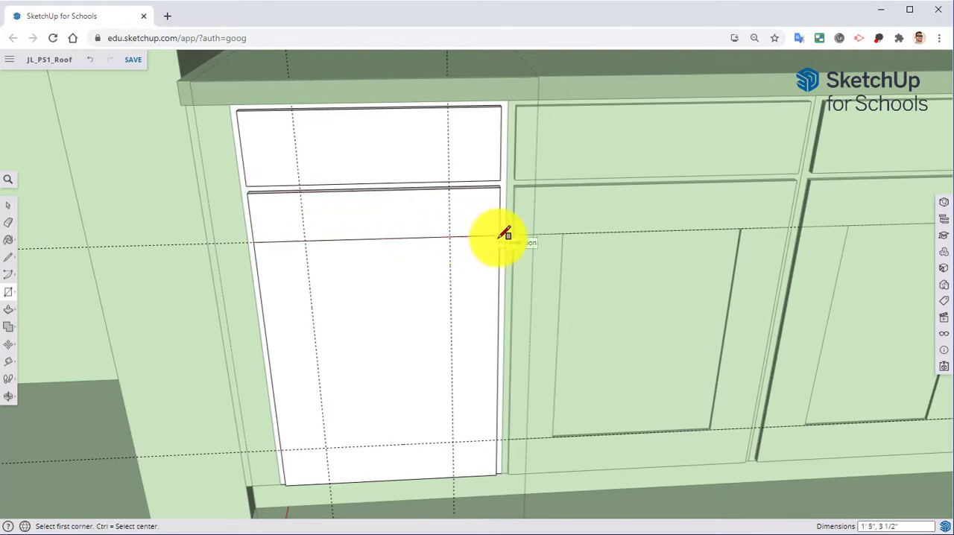
left_click(280, 450)
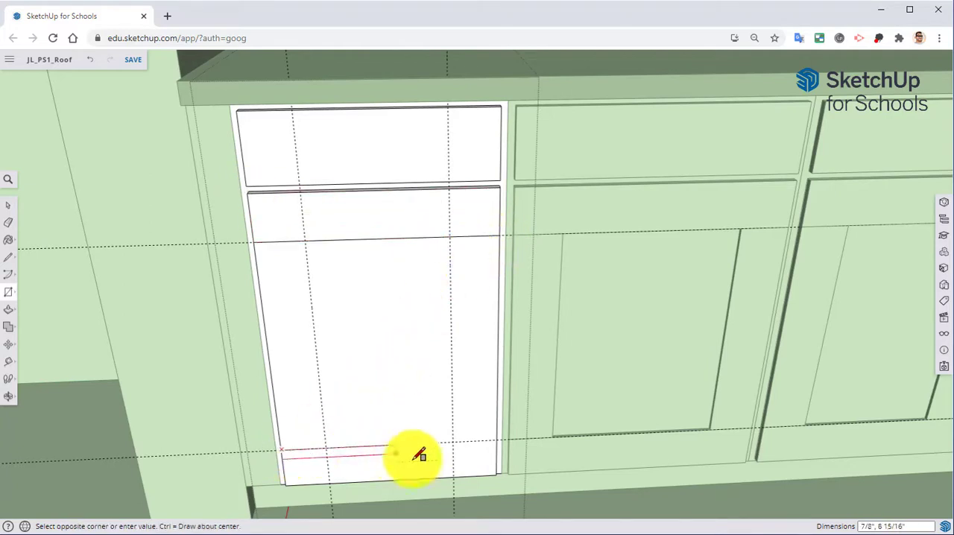
left_click(495, 465)
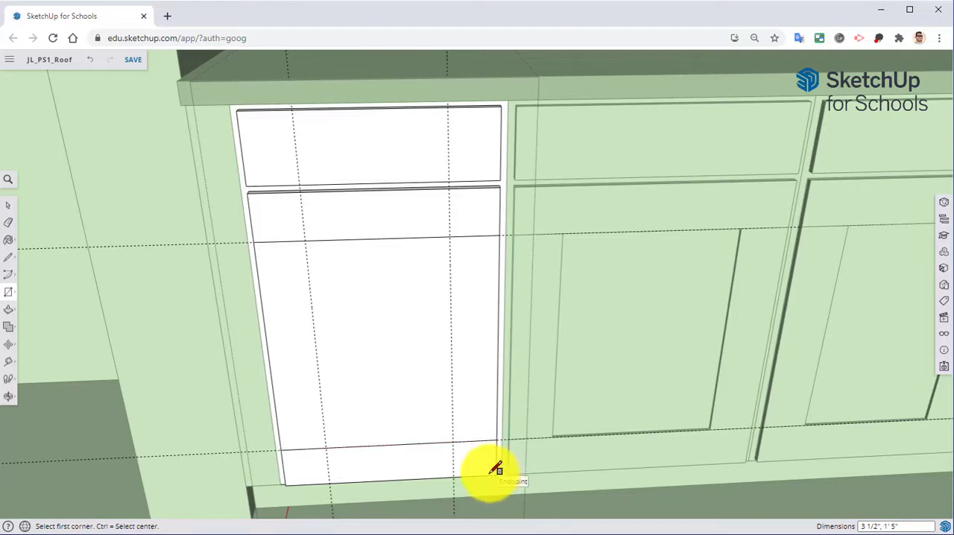
Step: Draw 3 1/2" wide, 1' 5 1/2" tall rectangles along both sides of the door, between the top and bottom rails
left_click(254, 242)
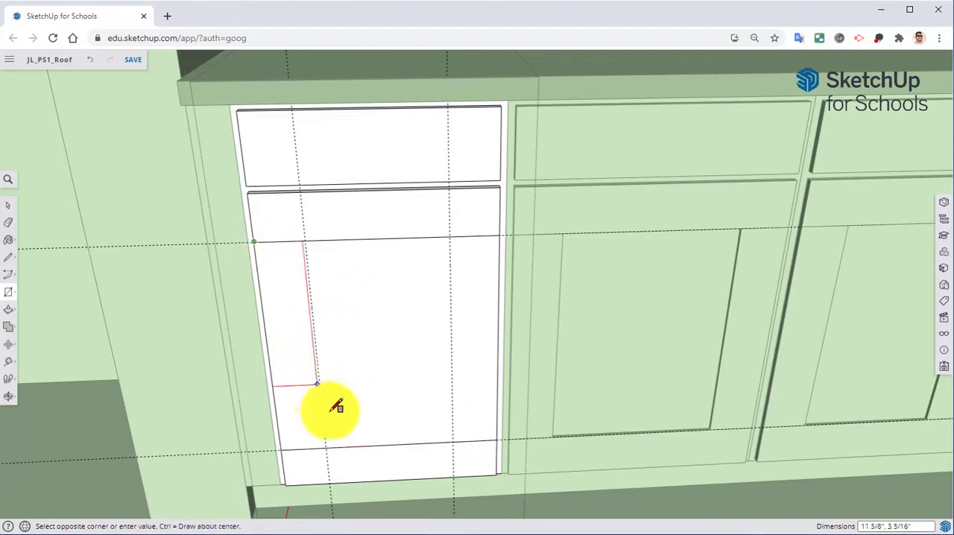
left_click(326, 448)
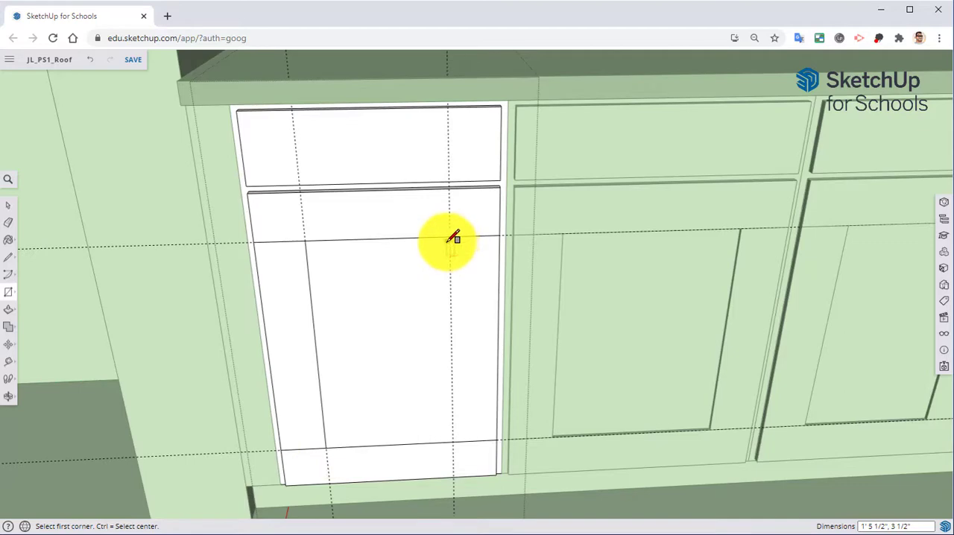
left_click(449, 237)
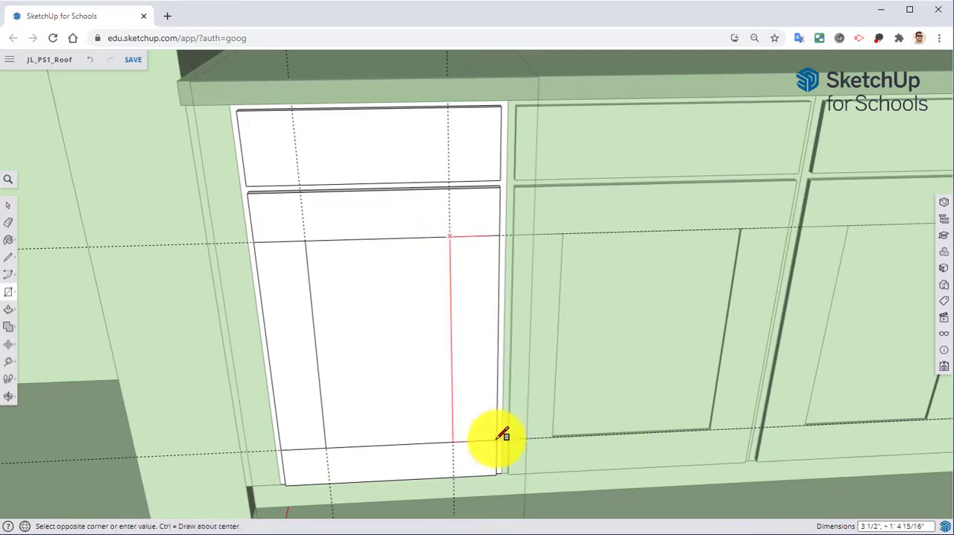
left_click(499, 436)
Step: Erase the two vertical and two horizontal guides from the cabinet door
middle_click_drag(373, 400, 315, 379)
key("e")
left_click(289, 197)
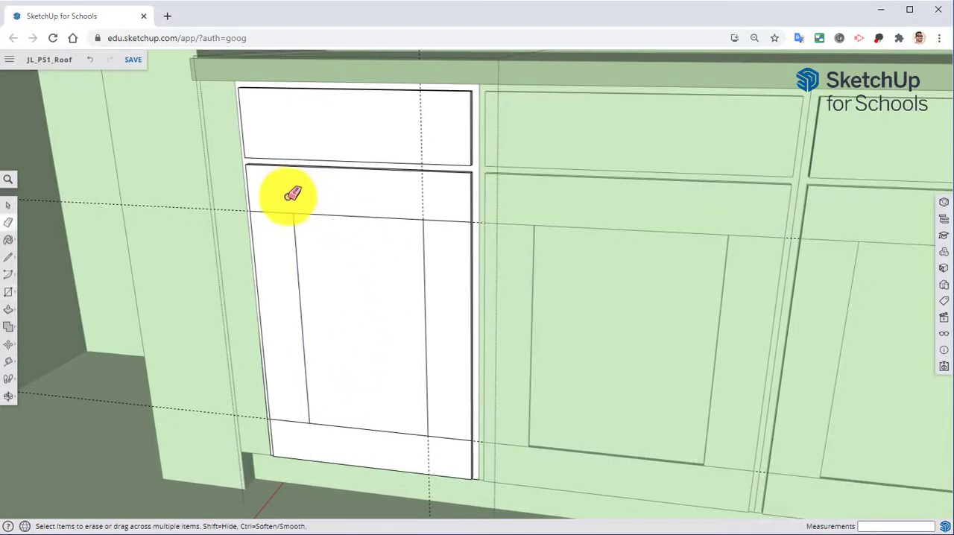
left_click(423, 187)
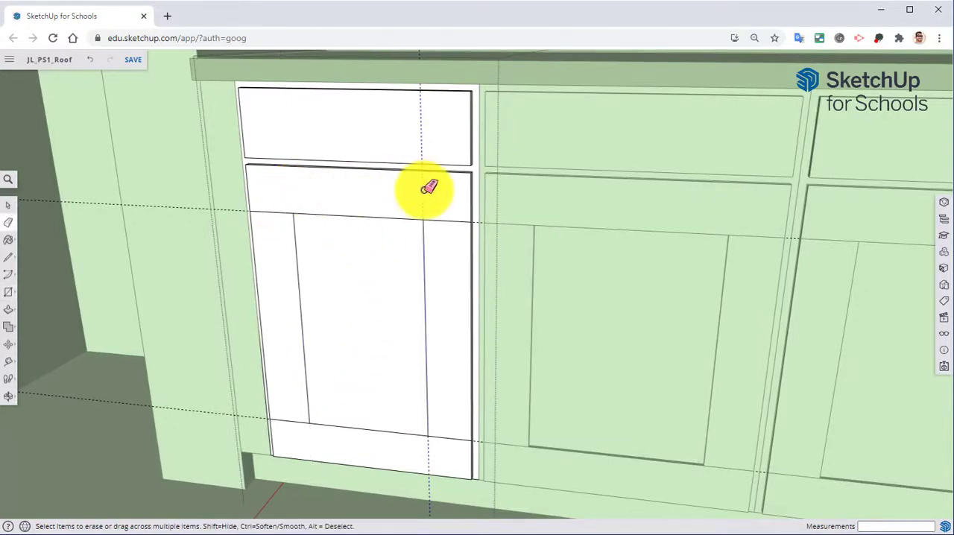
left_click(238, 205)
left_click(254, 410)
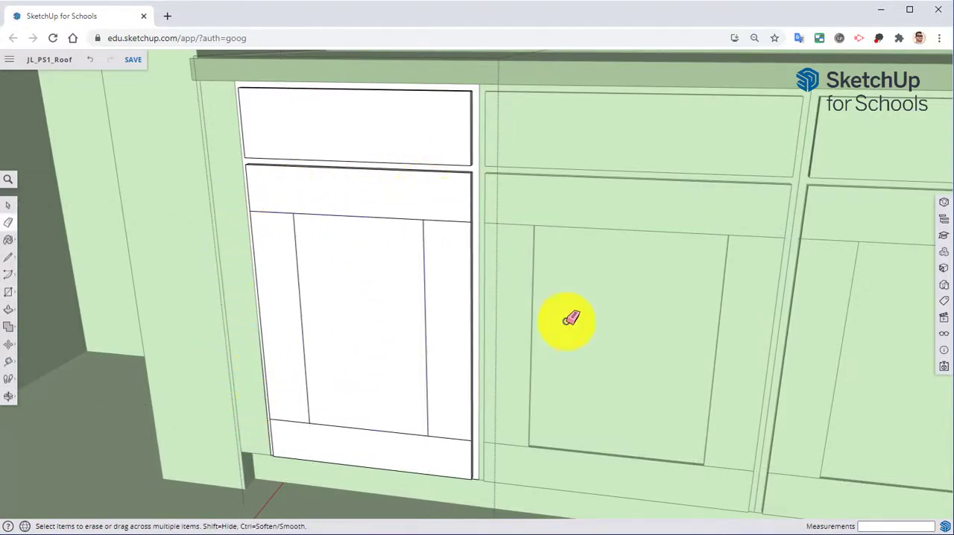
Step: Recess the door's centre panel by 1/4" with Push/Pull
mouse_move(326, 379)
middle_mouse_down()
mouse_move(253, 421)
mouse_move(266, 342)
middle_mouse_up()
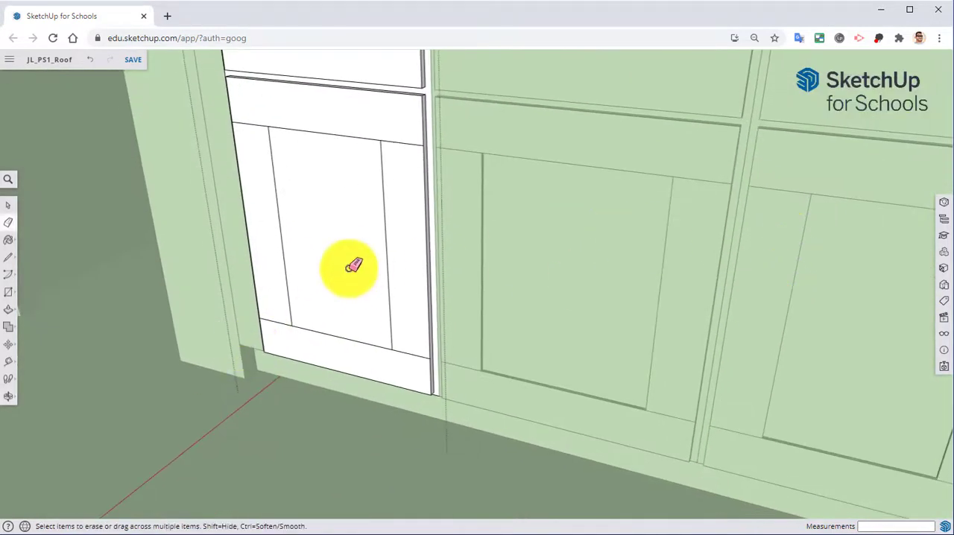
right_click(280, 405)
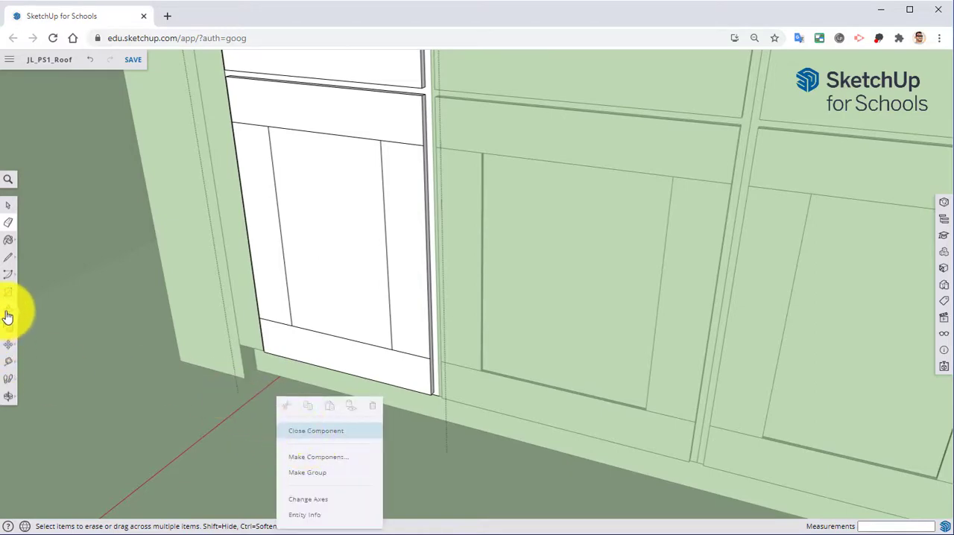
left_click(8, 315)
middle_click_drag(285, 268, 281, 219)
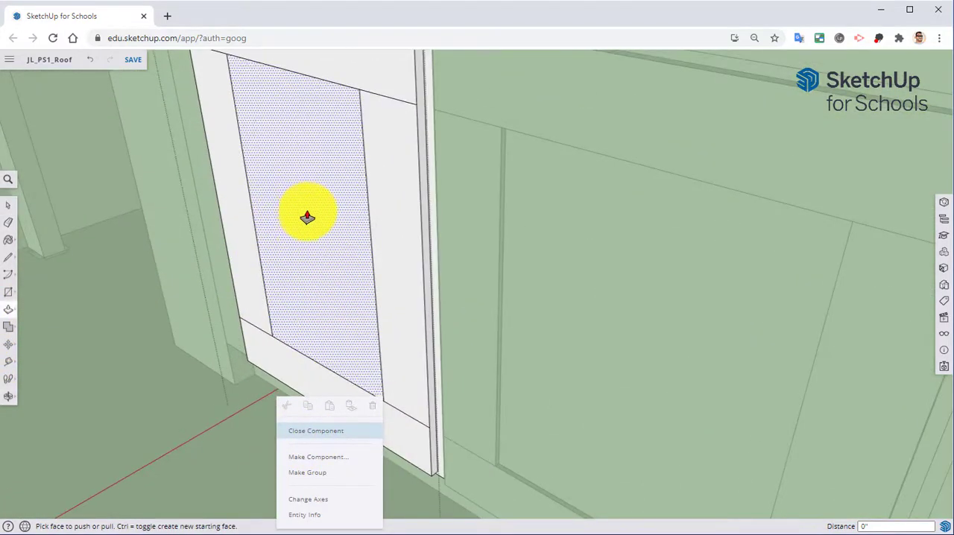
left_click(307, 216)
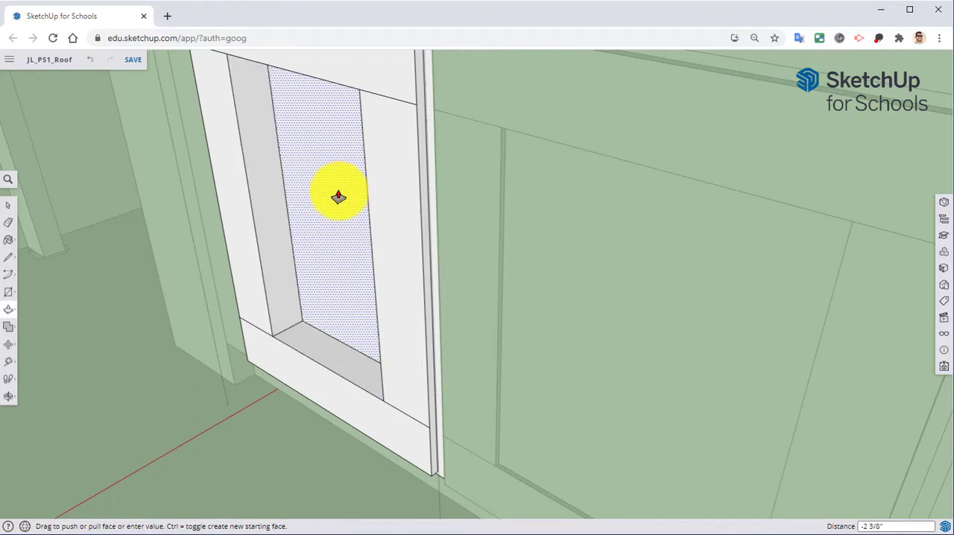
type(".25")
key("Return")
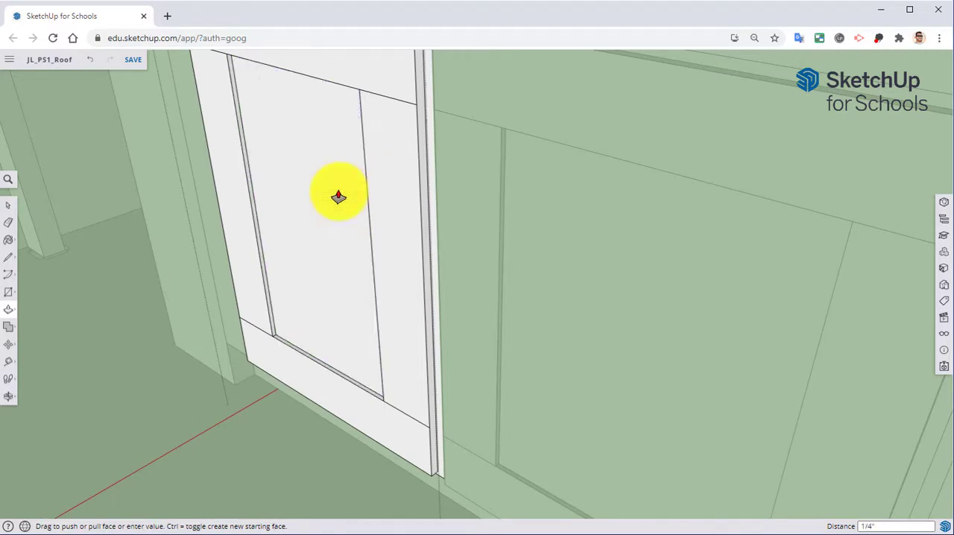
Step: Close the edited cabinet component and view its door alongside the neighbouring base cabinets
middle_click_drag(191, 315, 611, 436)
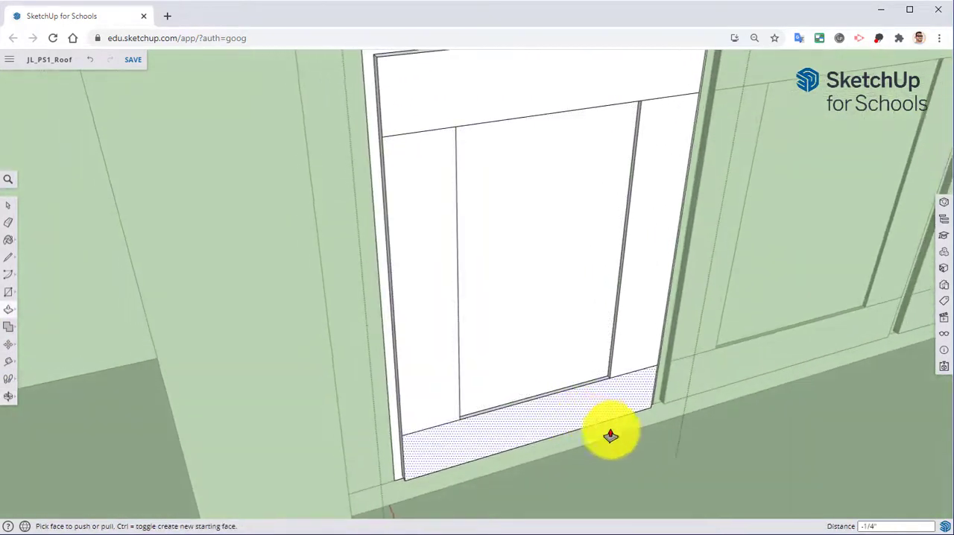
right_click(716, 448)
middle_click_drag(745, 437, 436, 371)
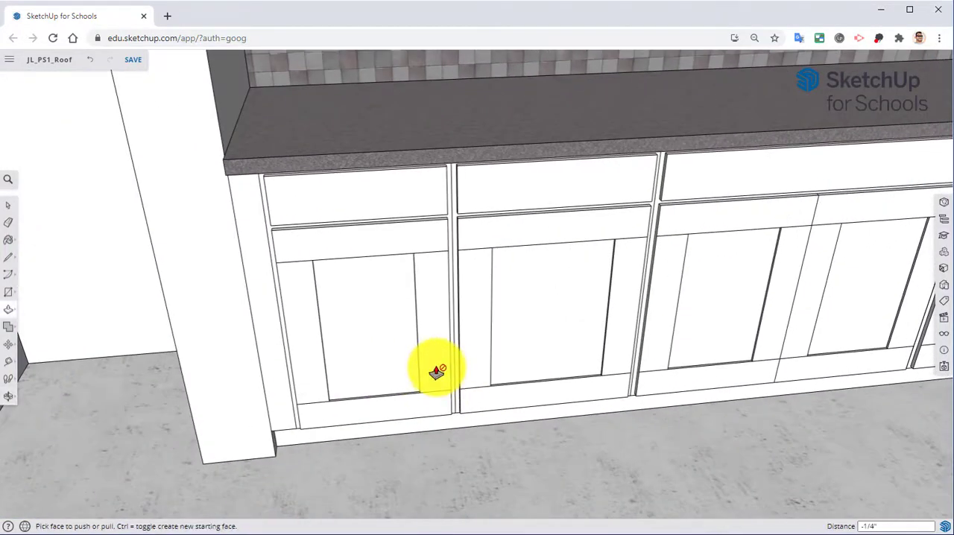
Step: Examine the whole run of base cabinets, the countertop and backsplash, and the wall ends next to them
middle_click_drag(658, 305, 442, 302)
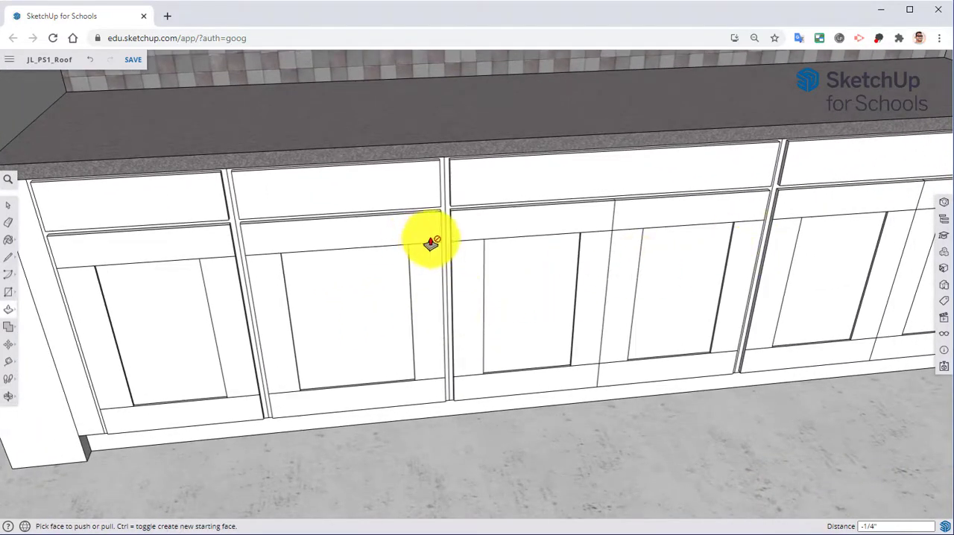
middle_click_drag(462, 271, 725, 296)
middle_click_drag(557, 273, 784, 301)
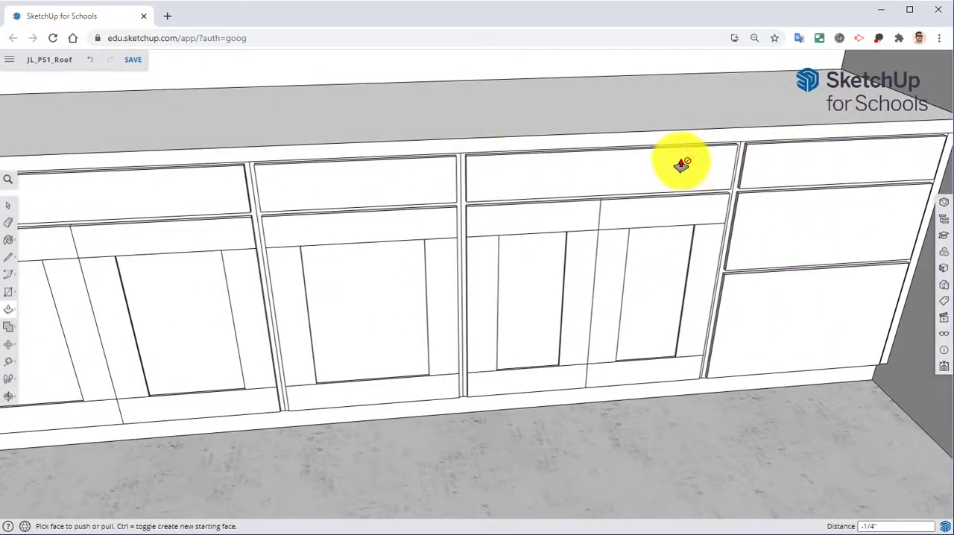
middle_click_drag(438, 196, 702, 217)
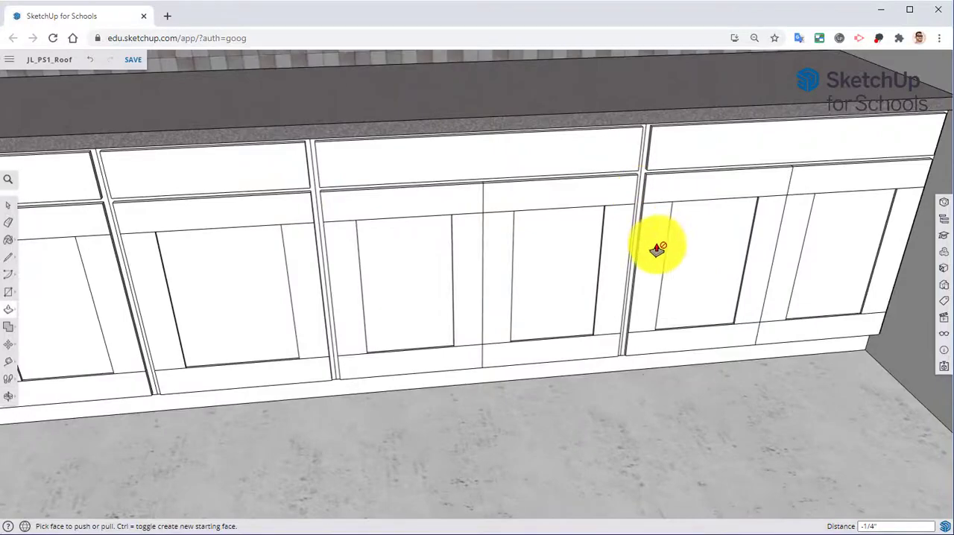
scroll(509, 252, "down", 3)
middle_click_drag(511, 260, 632, 305)
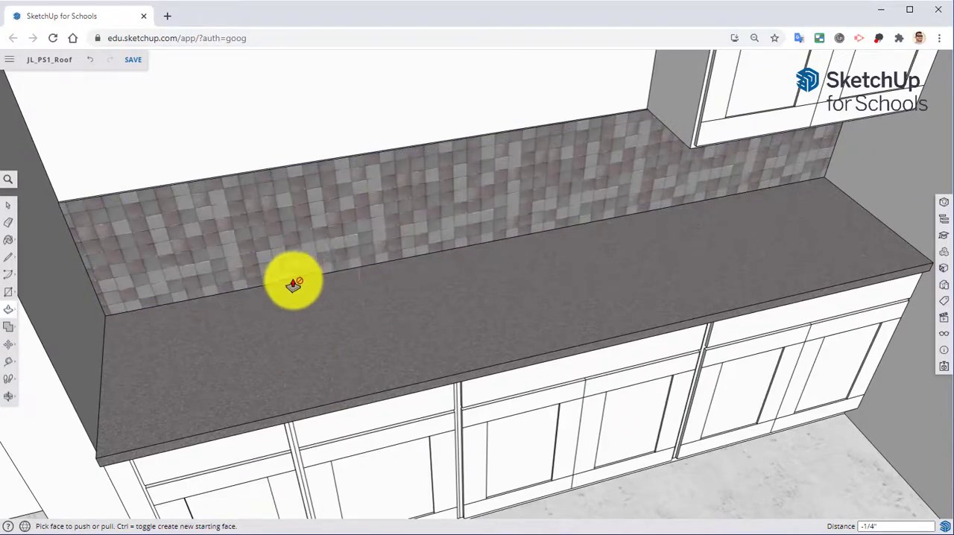
middle_click_drag(504, 417, 380, 323)
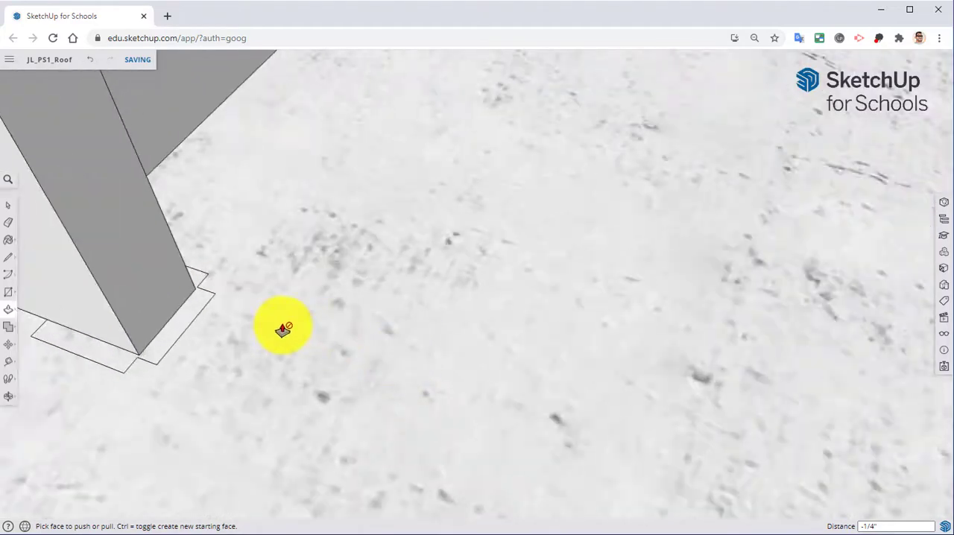
Step: Open the wall stub beside the countertop for editing, pull its front face out 1" with Push/Pull, and close the group
scroll(275, 309, "down", 6)
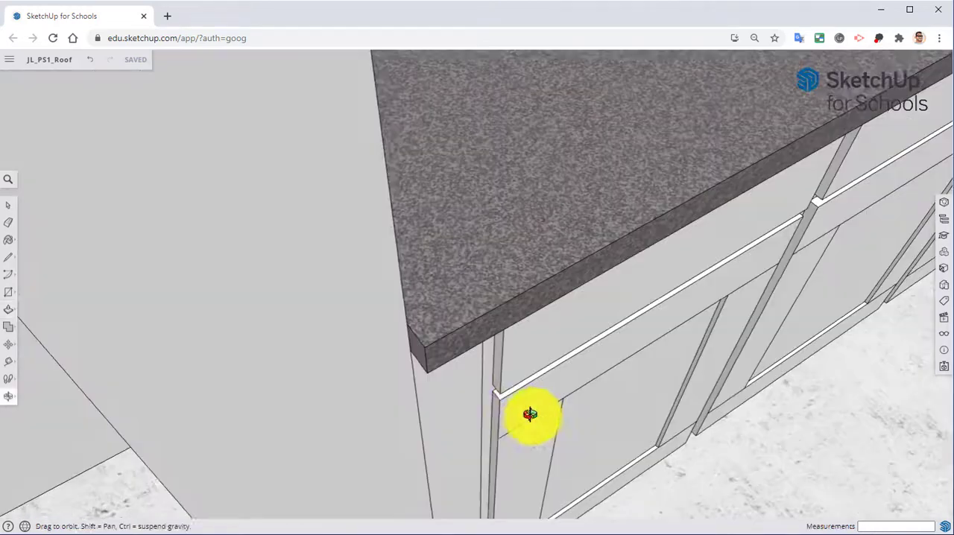
middle_click_drag(526, 415, 544, 304)
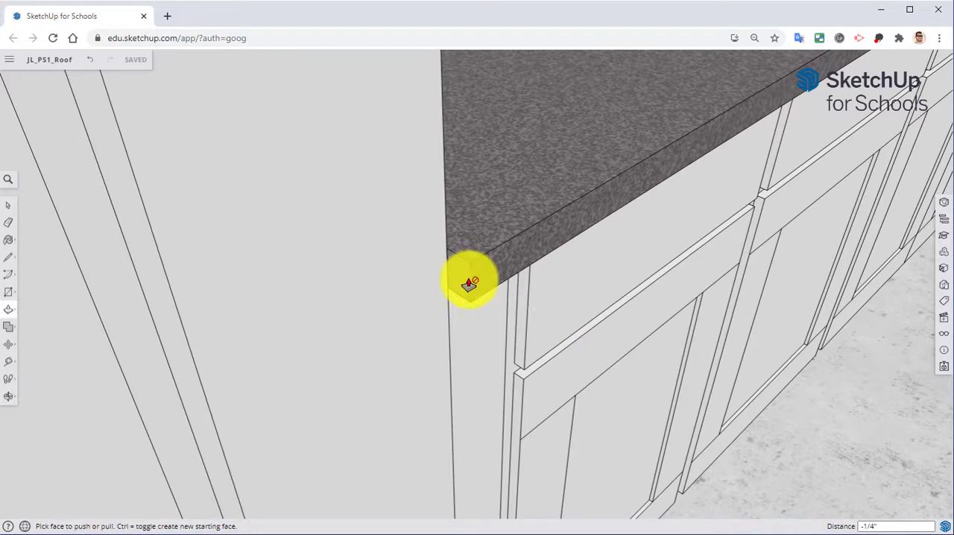
right_click(251, 170)
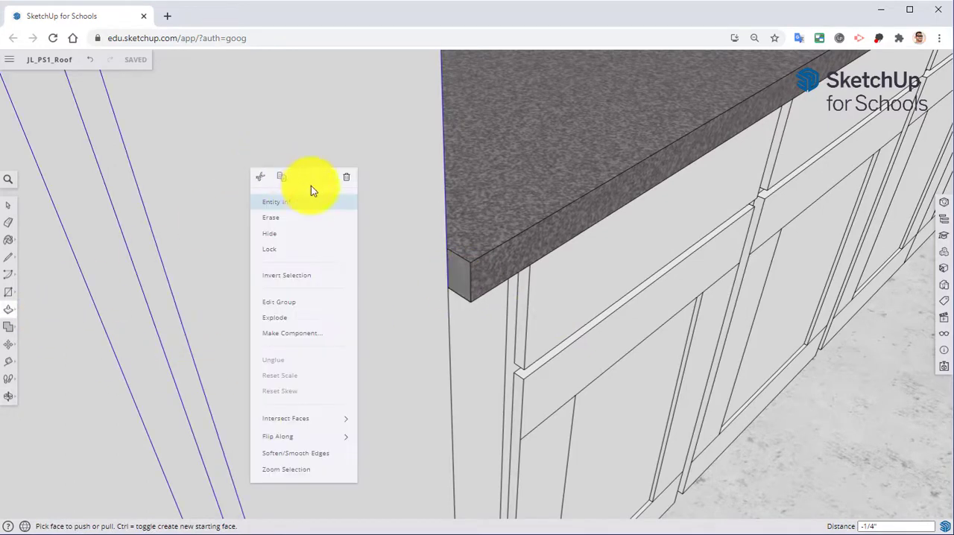
left_click(289, 303)
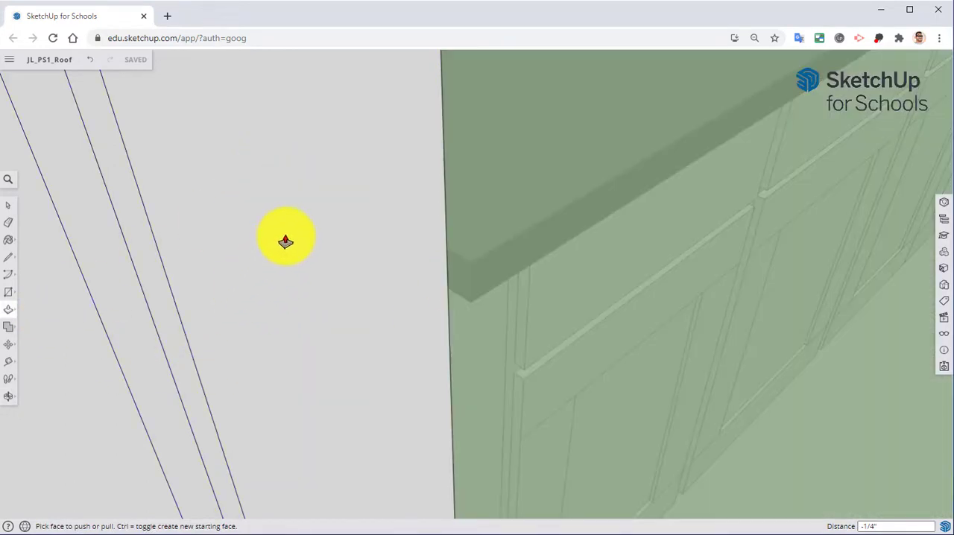
left_click(320, 253)
middle_click_drag(366, 273, 407, 305)
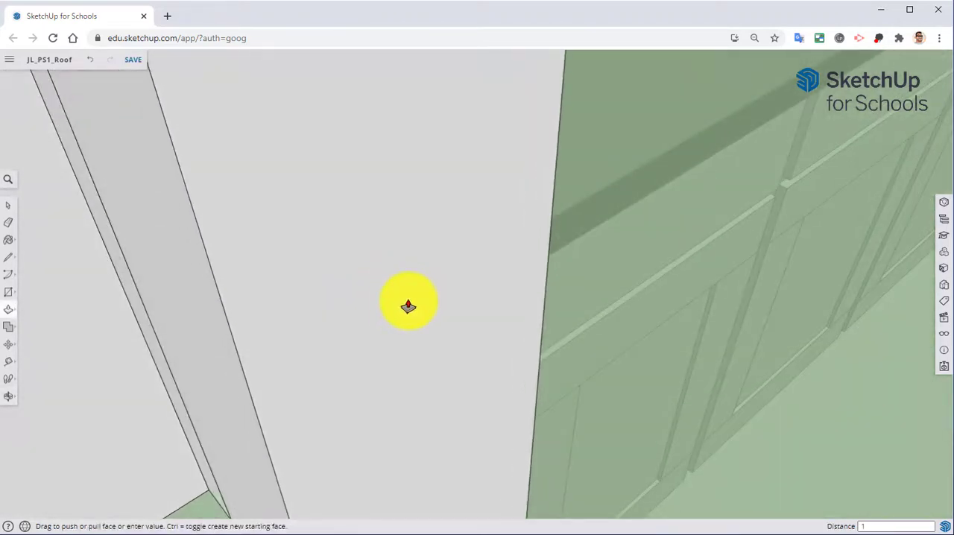
type("1")
key("Return")
right_click(847, 434)
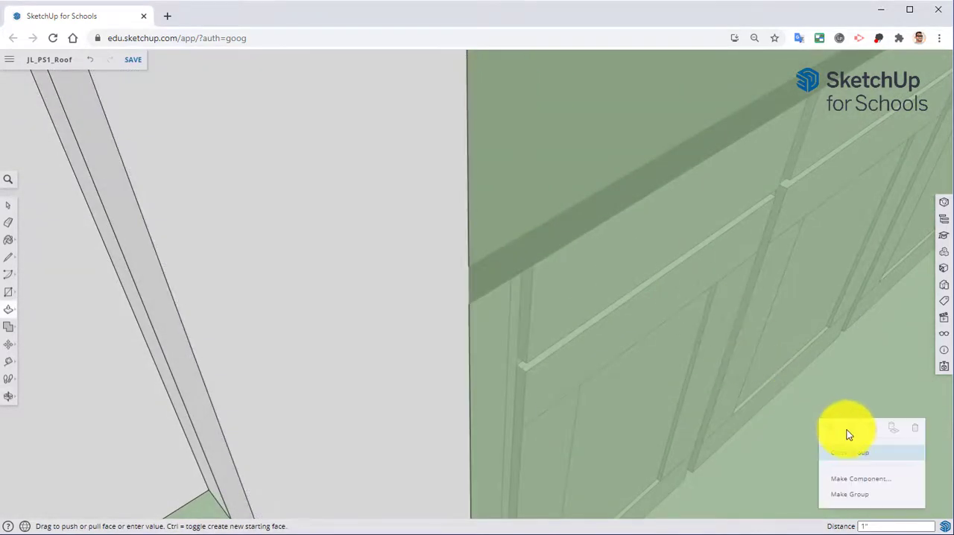
key("Escape")
middle_click_drag(854, 452, 191, 241)
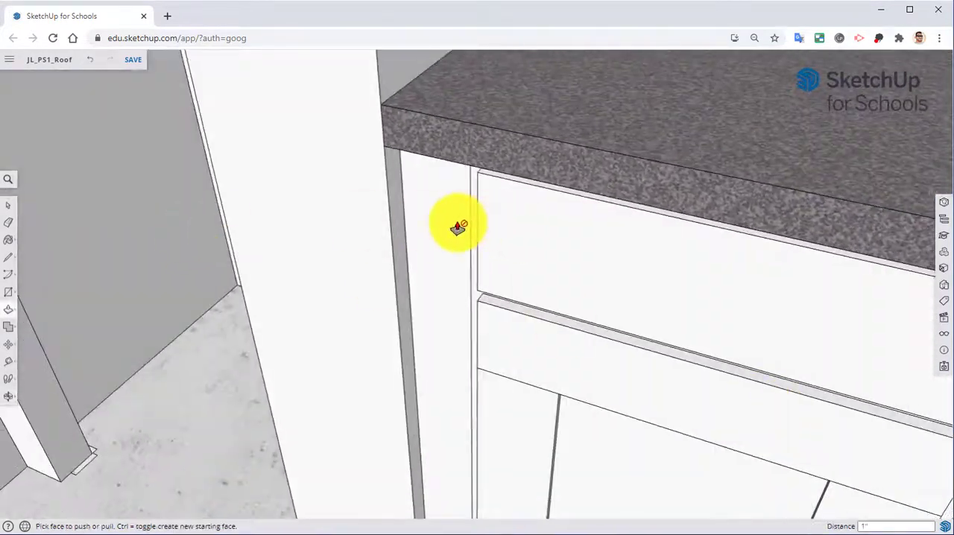
Step: Erase the leftover outlines on the floor around the base of the opposite wall stub
middle_click_drag(458, 227, 425, 309)
key("e")
scroll(421, 302, "up", 3)
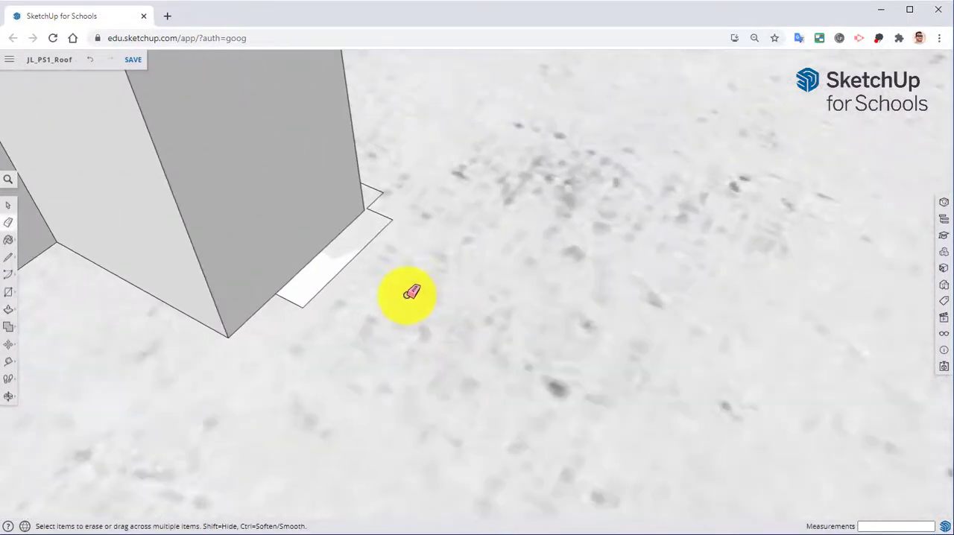
left_click_drag(388, 218, 390, 196)
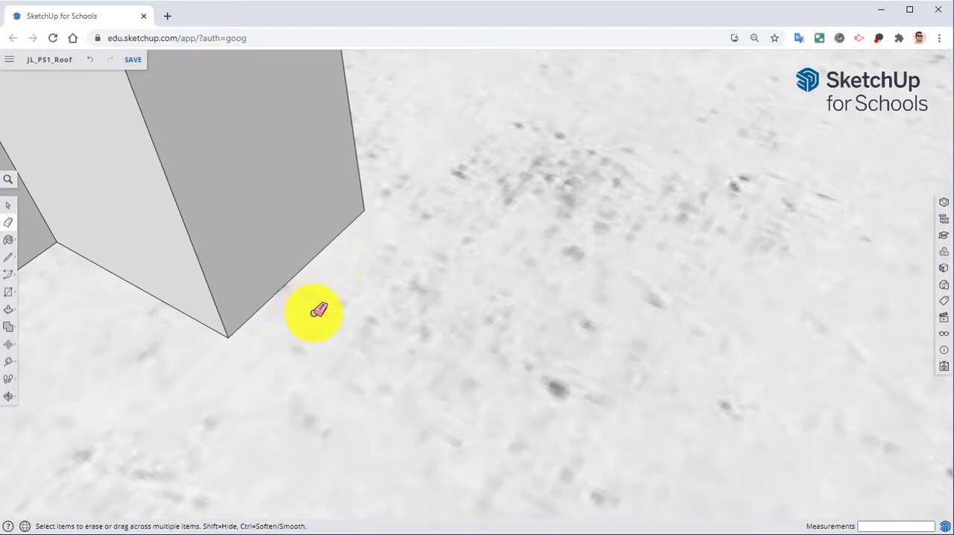
middle_click_drag(315, 308, 97, 320)
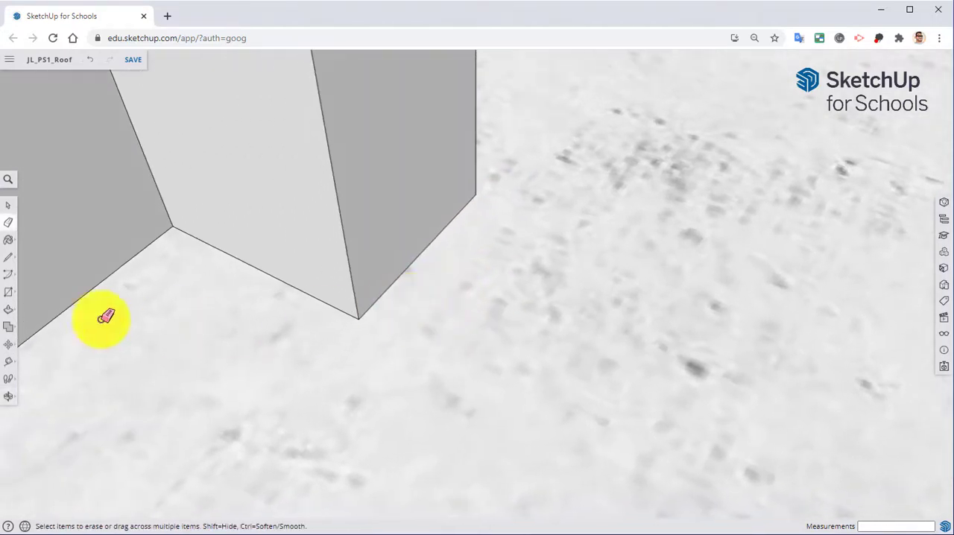
Step: Place a guide on the floor 1/2" outside the base edge of the wall stub's side
left_click(6, 361)
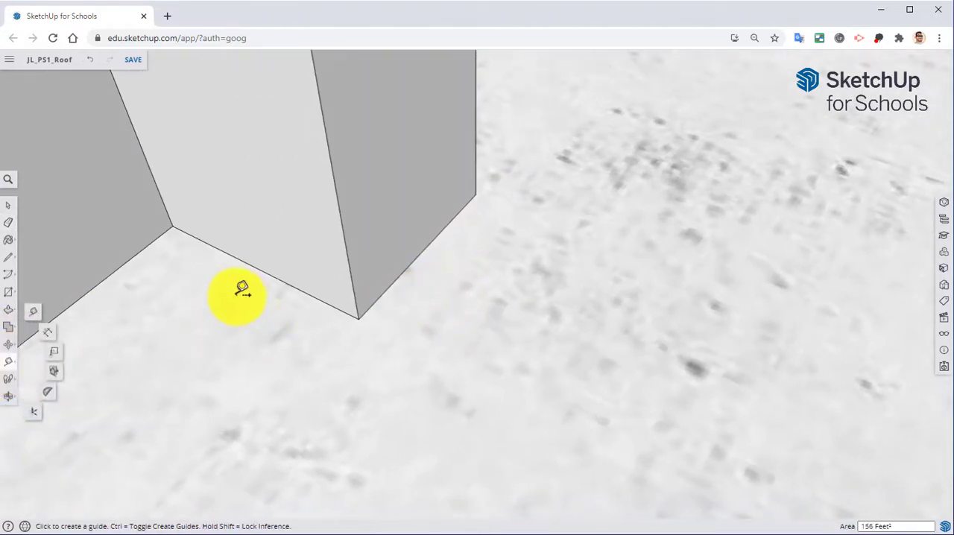
left_click(281, 278)
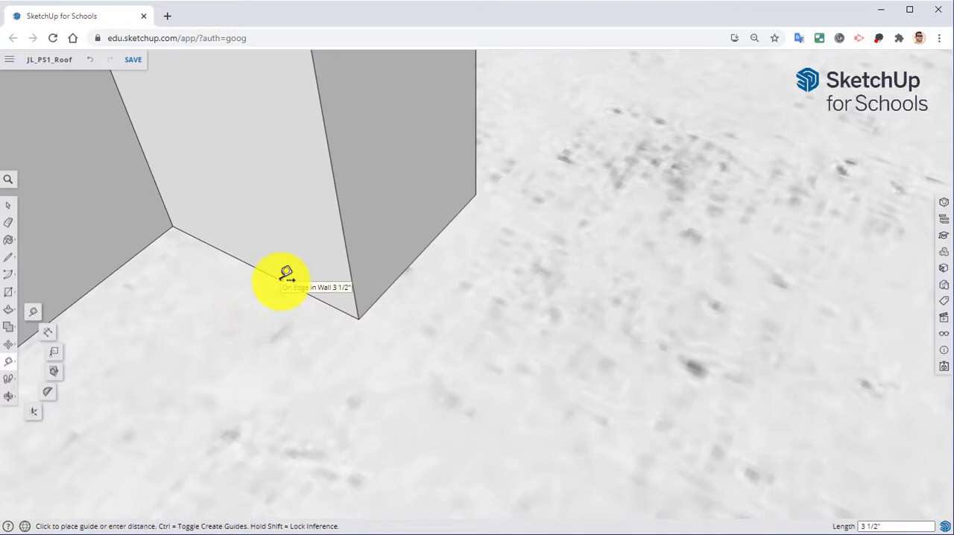
left_click(248, 333)
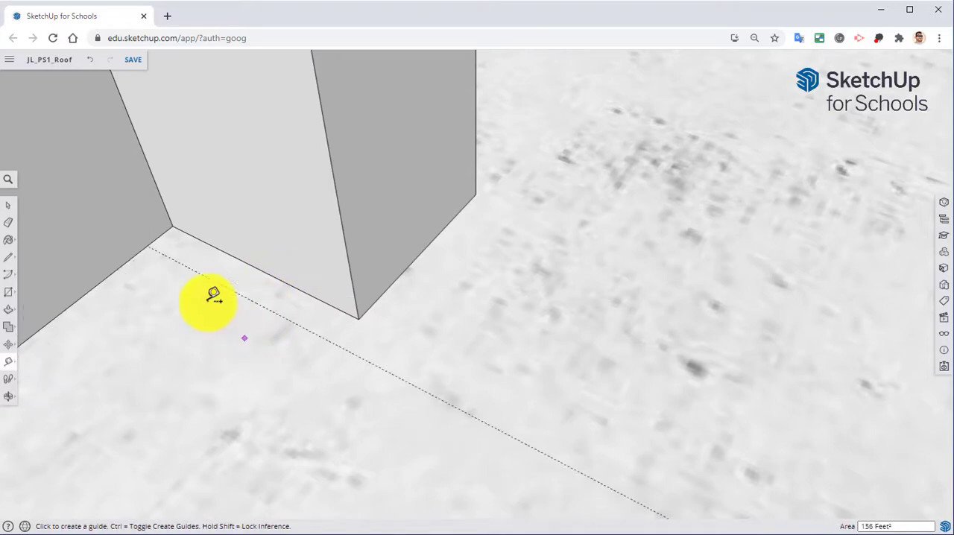
Step: Place one guide along the stub's front base edge and another 1/2" in front of it
left_click(422, 252)
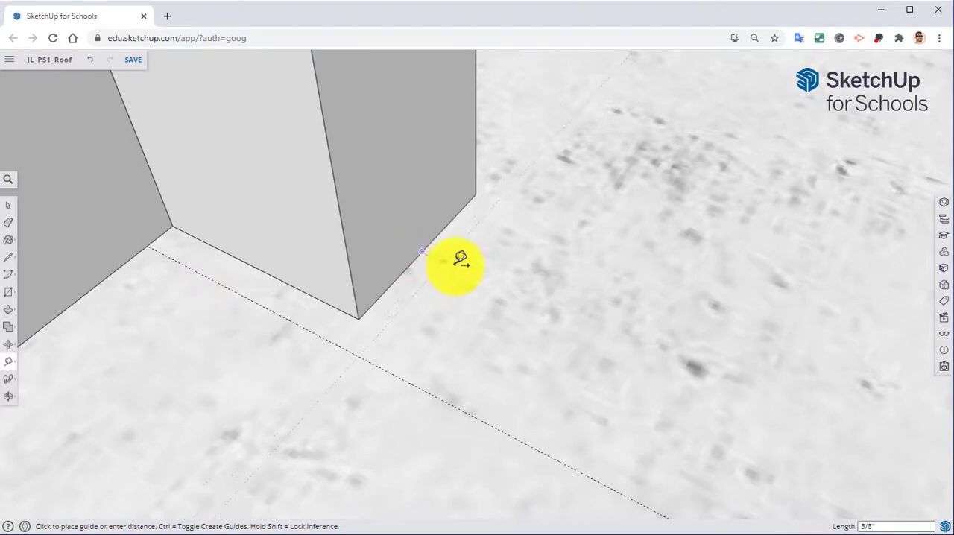
left_click(419, 254)
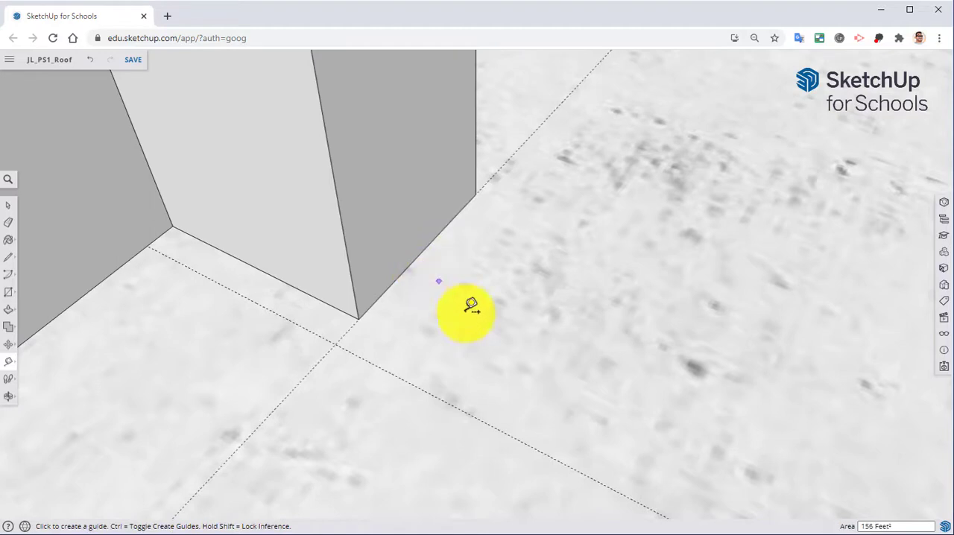
left_click(395, 280)
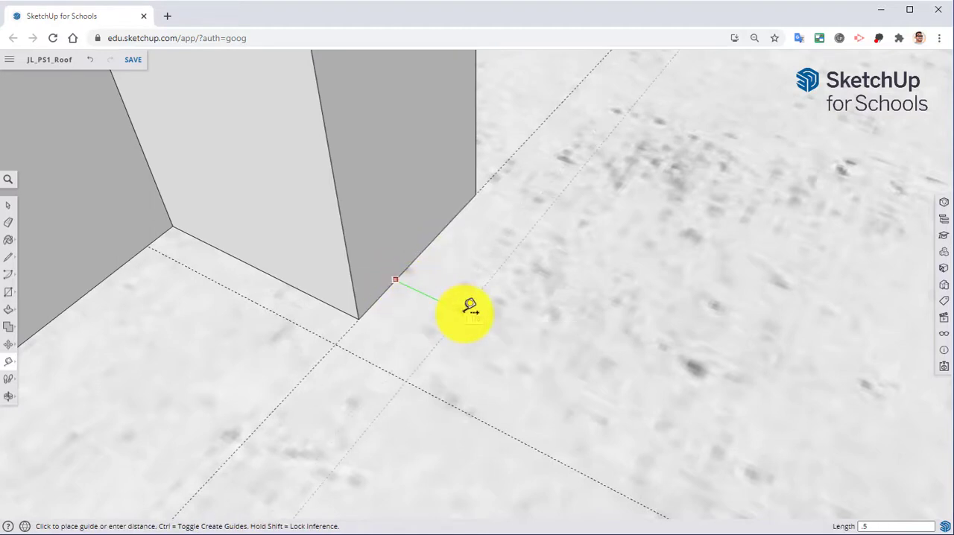
type(".5")
key("Return")
middle_click_drag(487, 259, 451, 287)
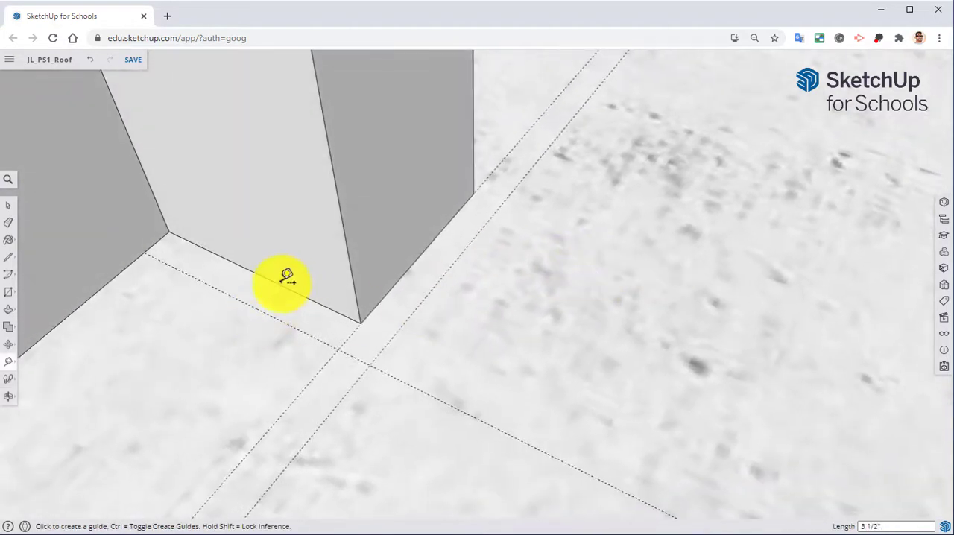
Step: On the stub's other side, place a guide 2 1/2" back from the front edge guide, toward the main wall
middle_click_drag(363, 366, 308, 308)
middle_click_drag(507, 271, 277, 277)
key("e")
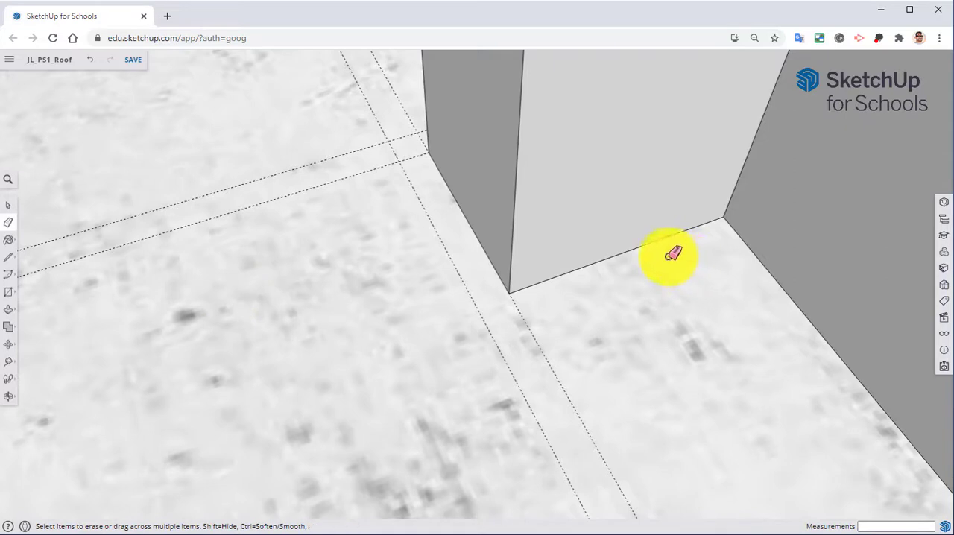
key("t")
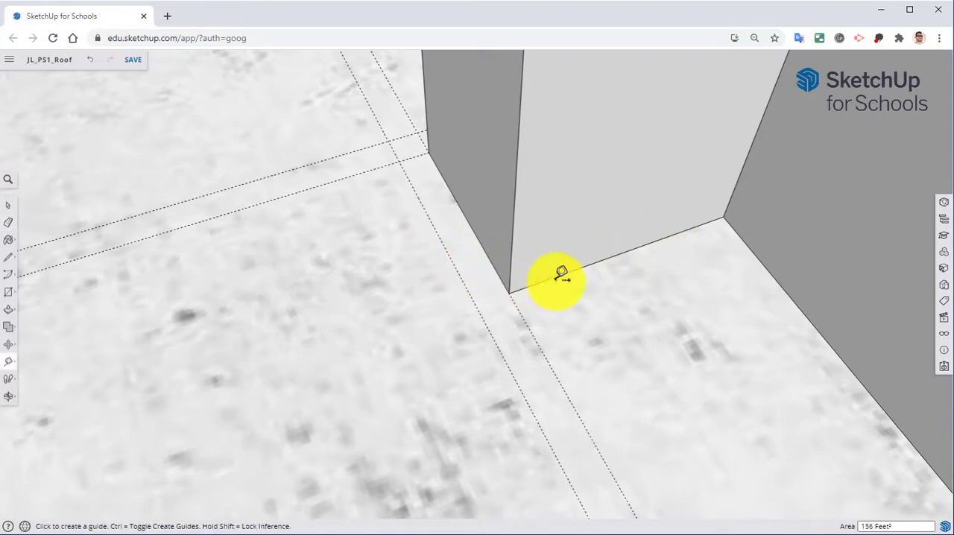
left_click(543, 351)
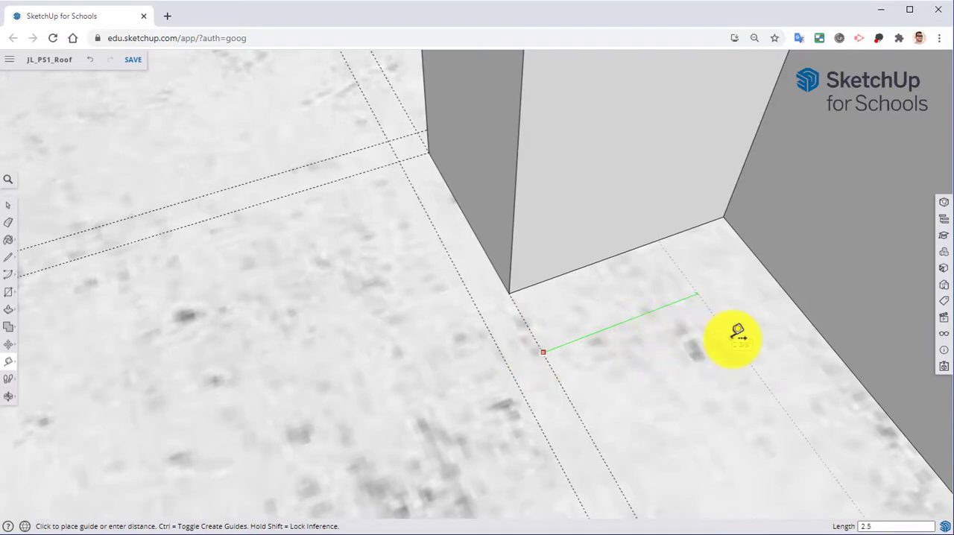
left_click(738, 333)
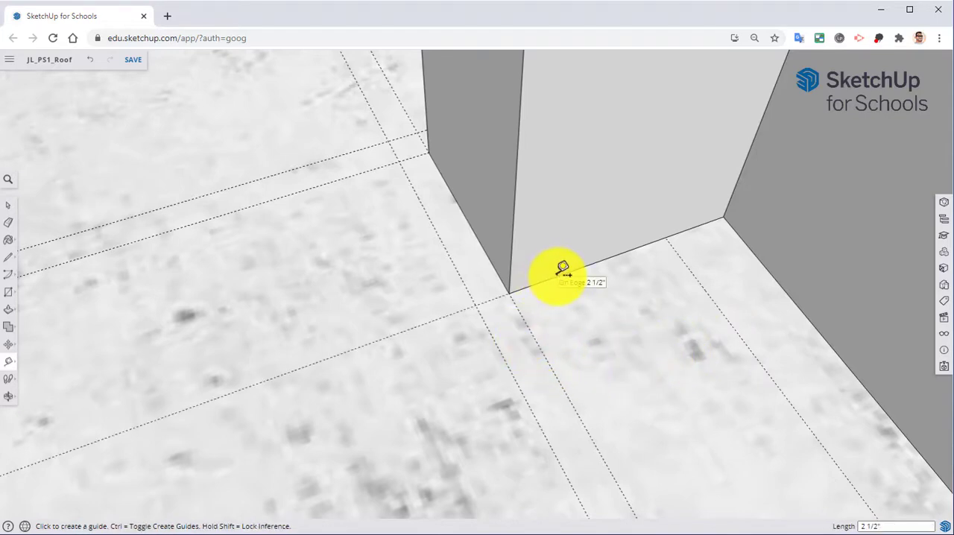
Step: Offset a guide 1/2" outward from the guide along this side's base edge
left_click(432, 321)
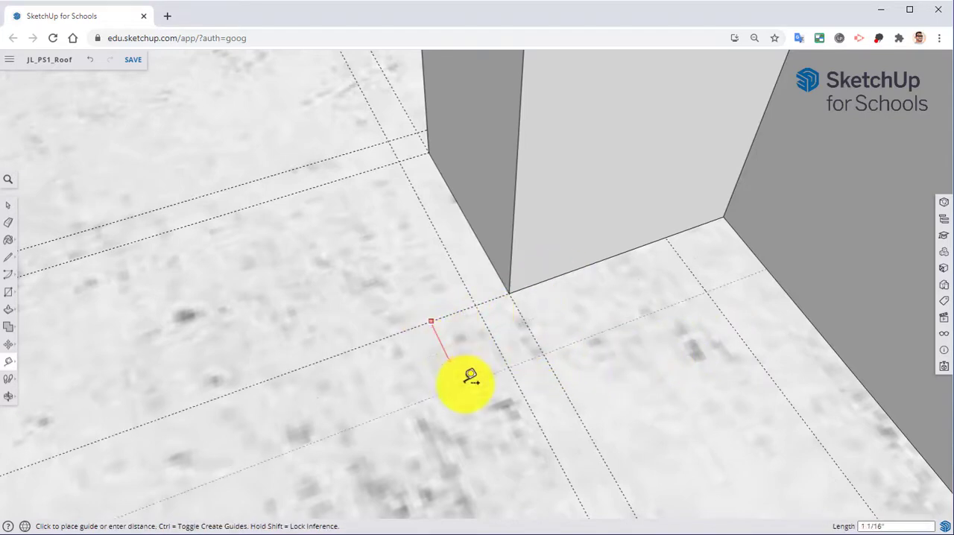
key("Return")
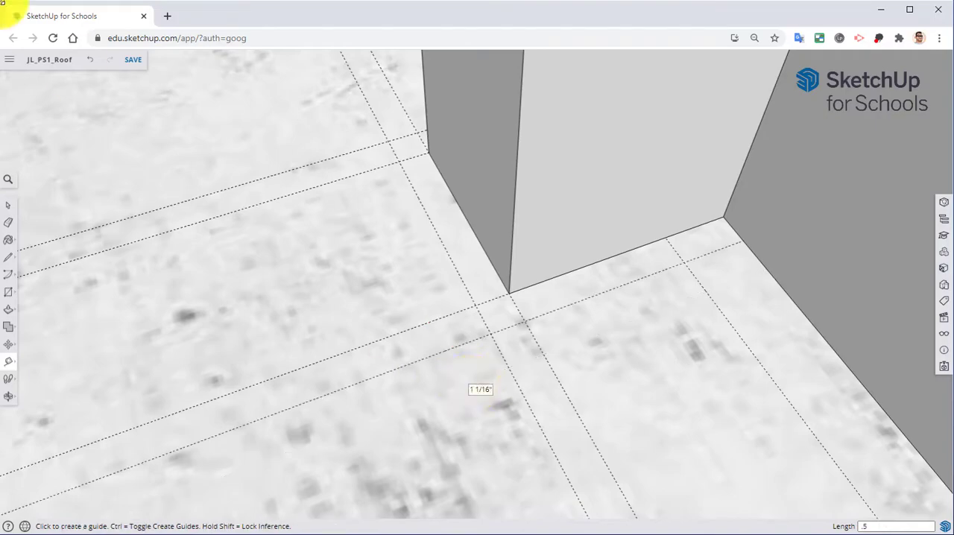
middle_click_drag(404, 333, 941, 247)
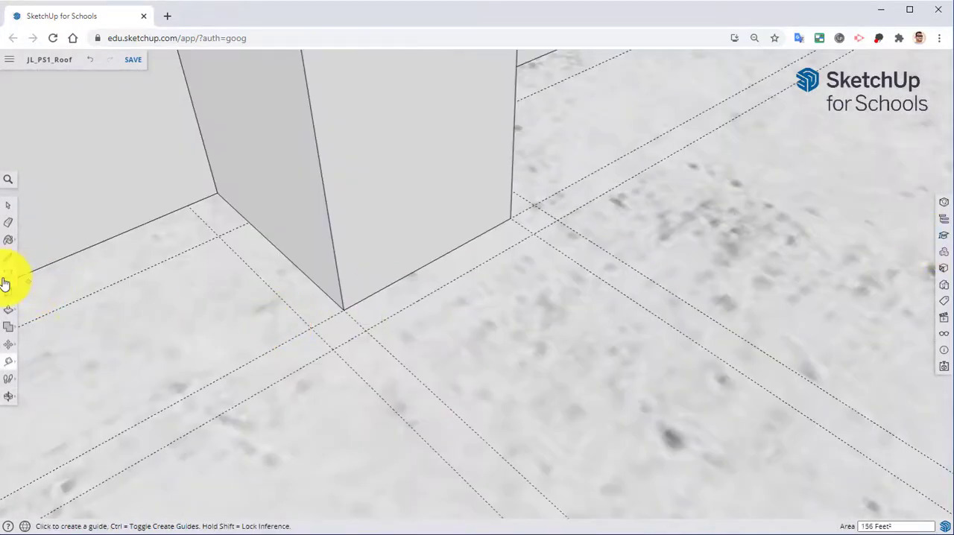
Step: Draw a 1/2" by 2 1/2" rectangle on the floor along the stub's side, from the guide intersection to the front corner
middle_click_drag(8, 298, 302, 228)
key("r")
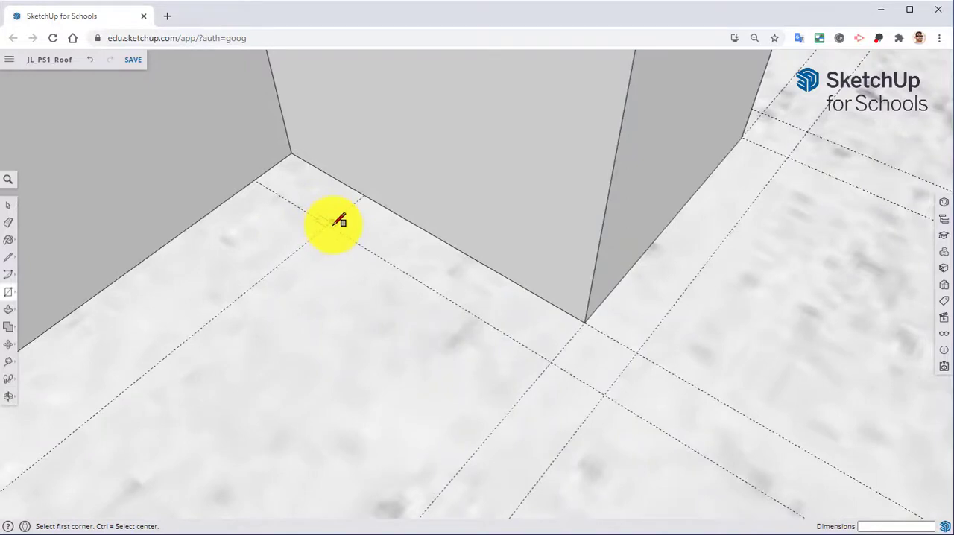
left_click(328, 224)
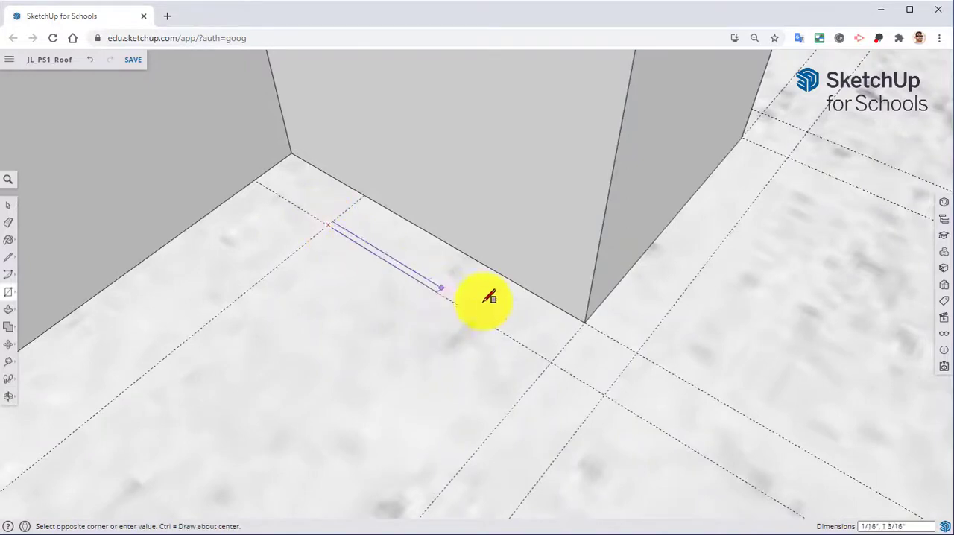
left_click(588, 320)
Step: Draw a 3" by 1/2" rectangle along the stub's front base edge, from the corner to the opposite guide intersection
middle_click_drag(667, 288, 447, 347)
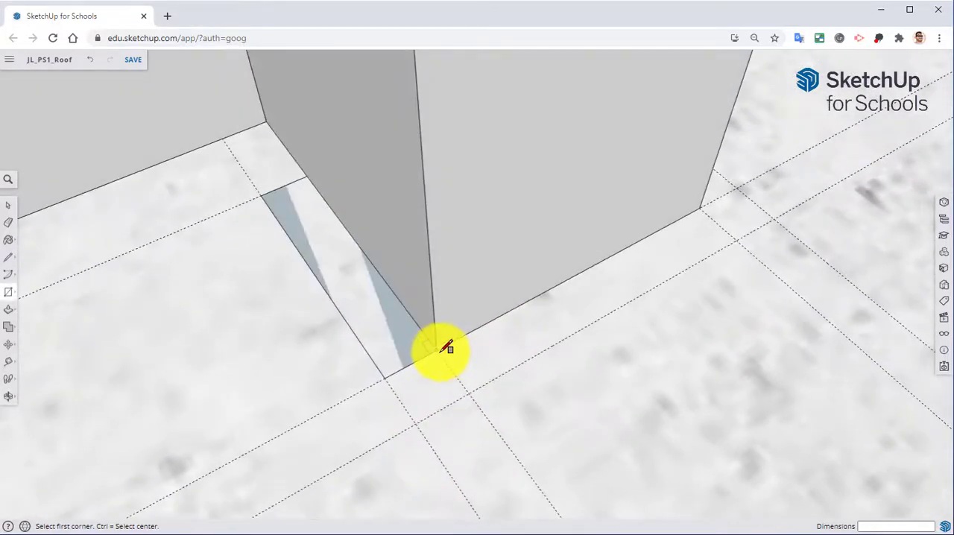
left_click(439, 349)
left_click(738, 237)
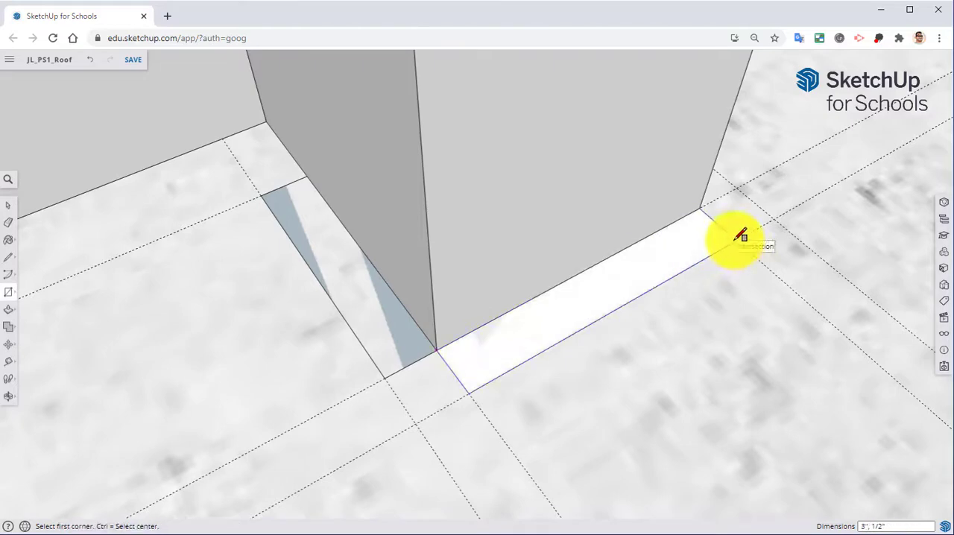
Step: Draw a matching rectangle along the stub's remaining side, from the back guide intersection to the front corner
middle_click_drag(734, 234, 194, 246)
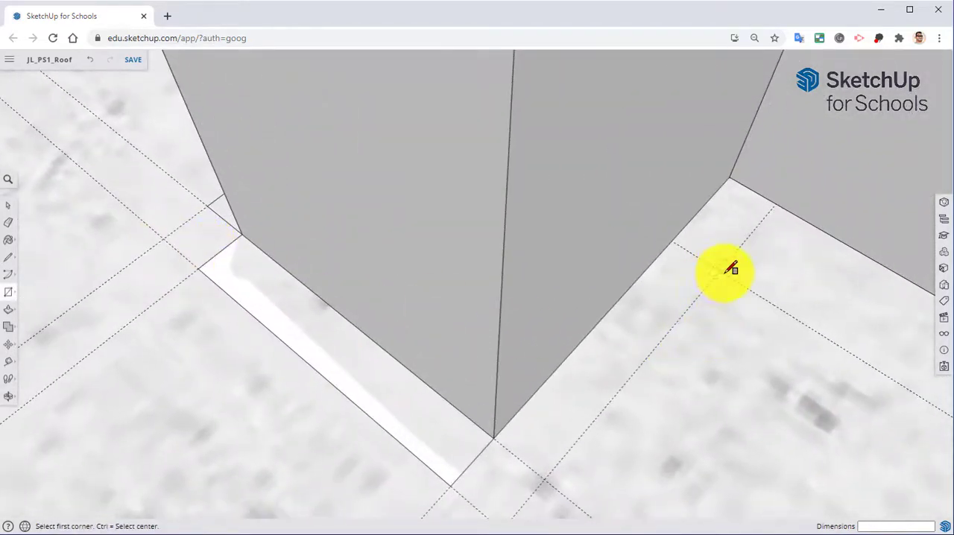
left_click(725, 267)
left_click(492, 461)
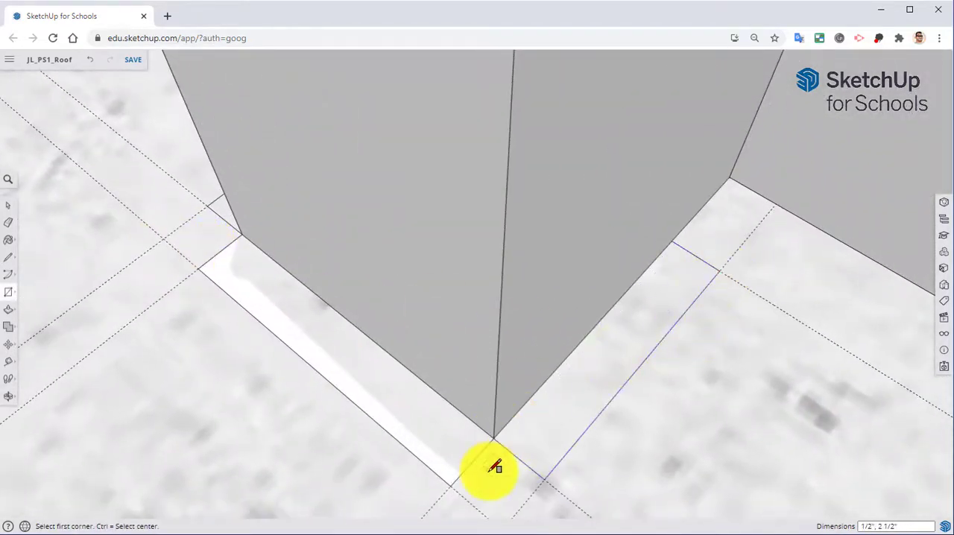
mouse_move(492, 460)
middle_mouse_down()
mouse_move(566, 393)
mouse_move(405, 372)
mouse_move(442, 400)
mouse_move(380, 305)
middle_mouse_up()
scroll(379, 321, "up", 3)
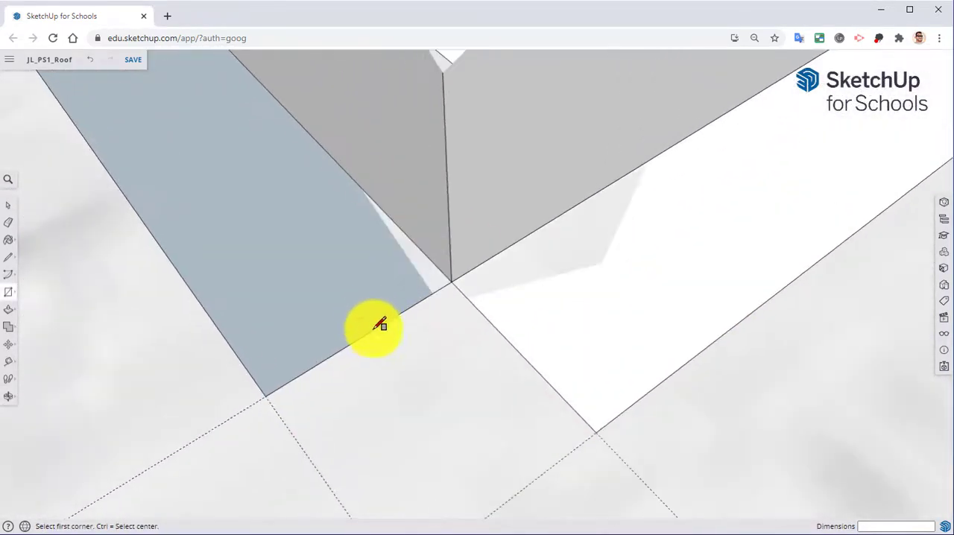
Step: Draw a sliver about 1/16" by 1/2" at each end of the stub's front strip, extending it past both front corners
left_click(440, 288)
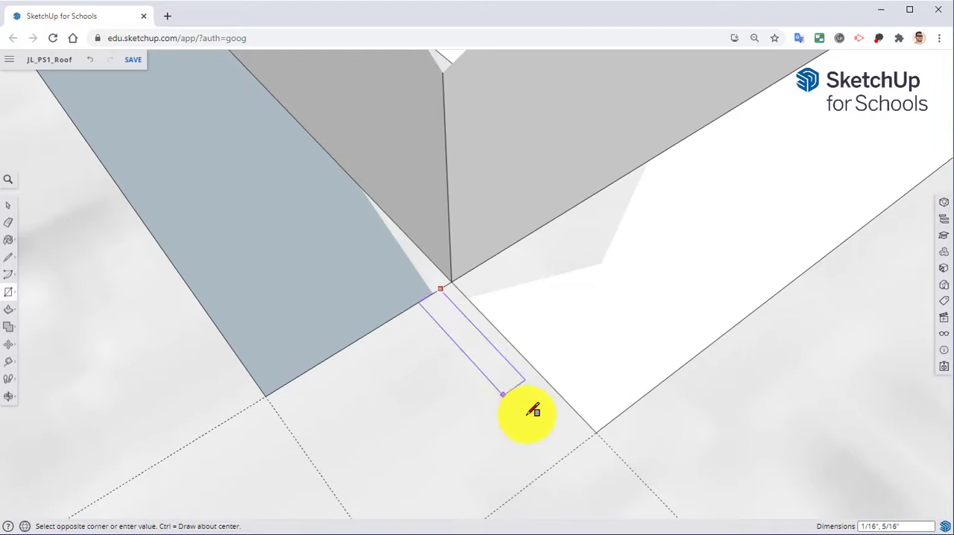
left_click(602, 430)
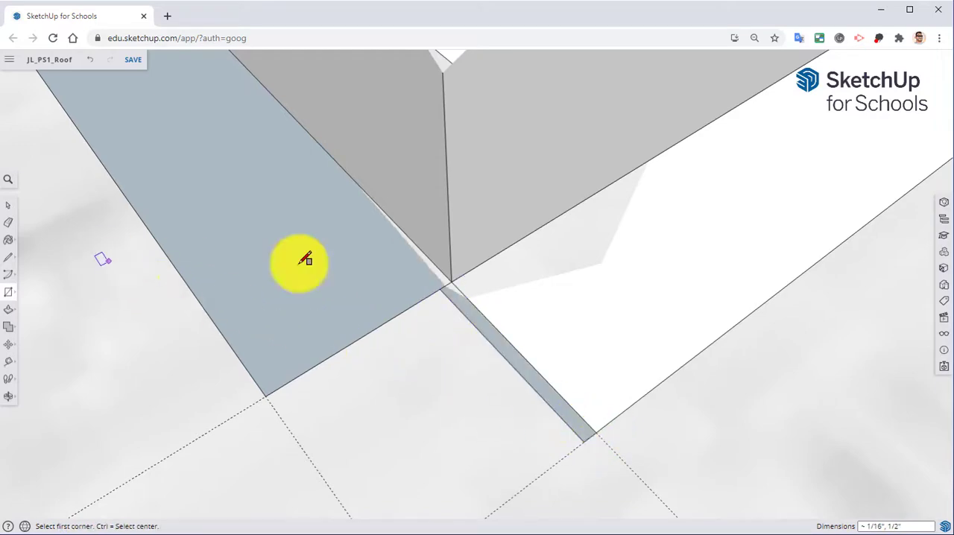
middle_click_drag(734, 195, 402, 226)
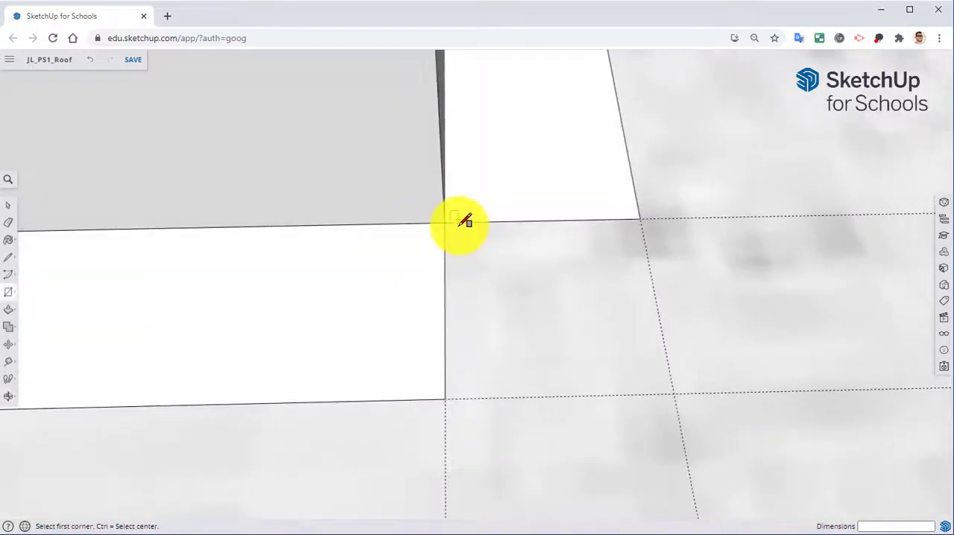
left_click(456, 222)
left_click(444, 397)
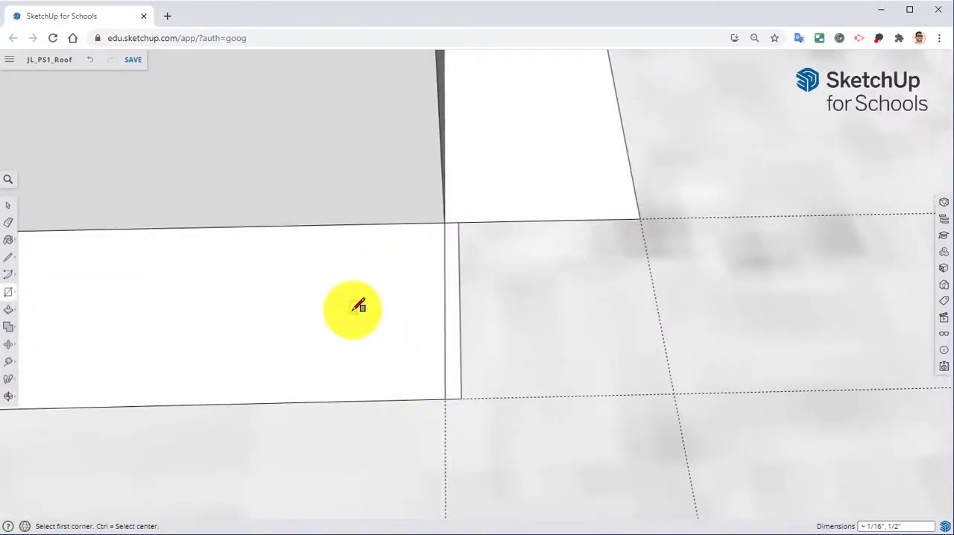
Step: Erase the dividing lines between the front strip and the small extension rectangles at both front corners
middle_click_drag(359, 307, 369, 311)
left_click(7, 222)
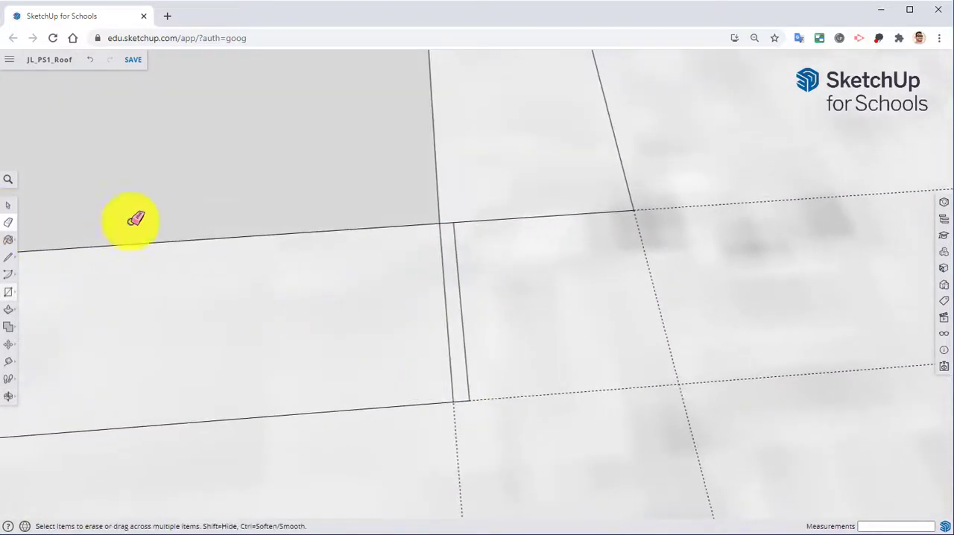
middle_click_drag(132, 217, 532, 230)
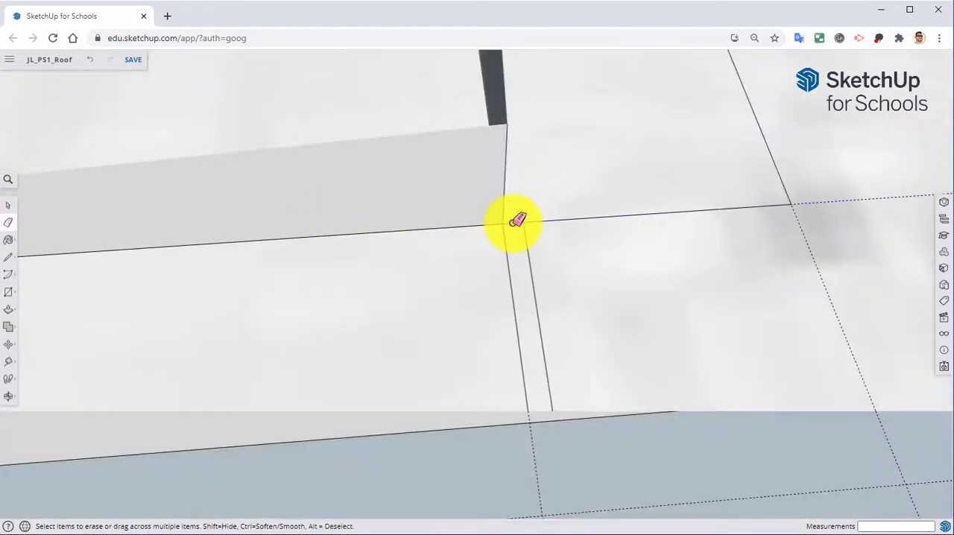
left_click(511, 245)
mouse_move(469, 260)
middle_mouse_down()
mouse_move(379, 308)
mouse_move(581, 272)
mouse_move(366, 319)
mouse_move(202, 281)
mouse_move(475, 321)
middle_mouse_up()
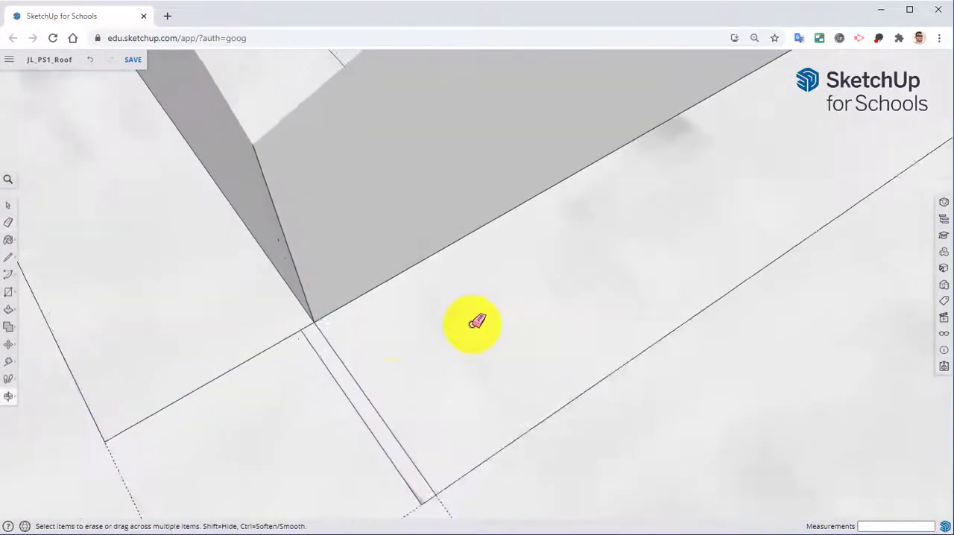
scroll(409, 336, "up", 2)
left_click(296, 333)
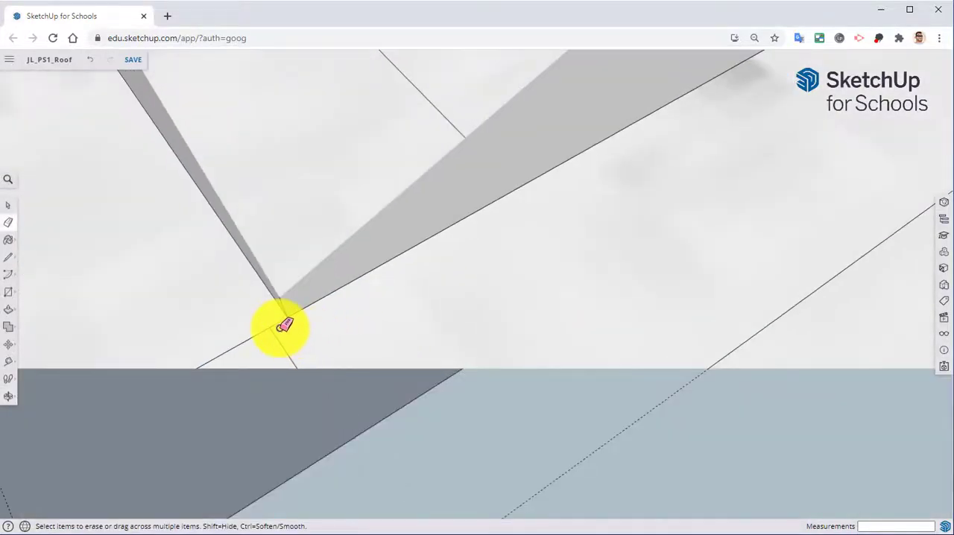
scroll(326, 336, "down", 5)
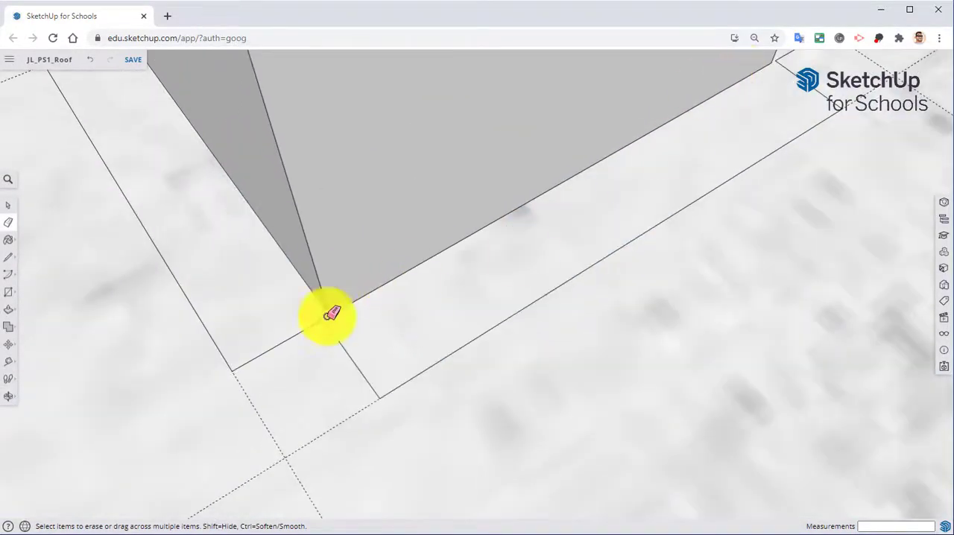
Step: Place a guide 1.38" in from the front strip's end edge and a parallel guide 1" beyond it
middle_click_drag(302, 284, 467, 360)
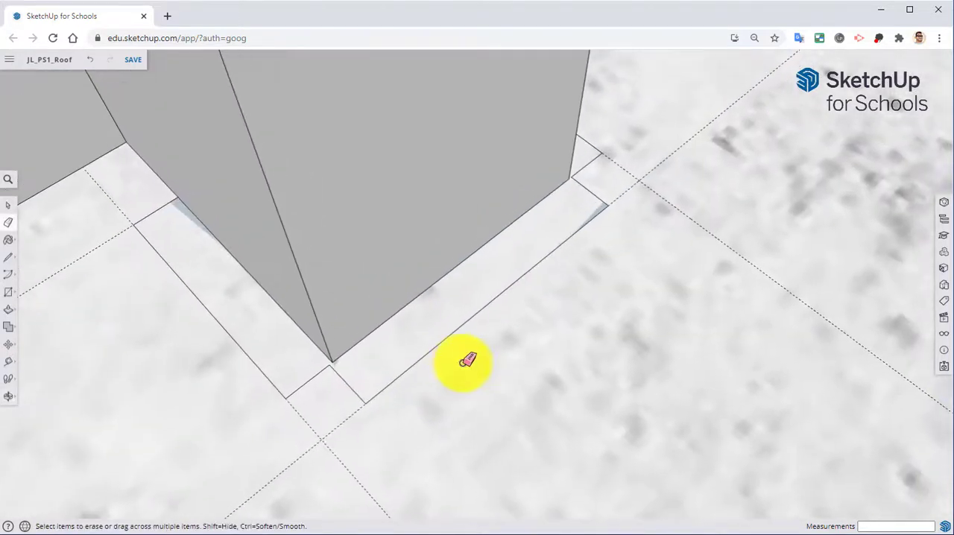
left_click(12, 369)
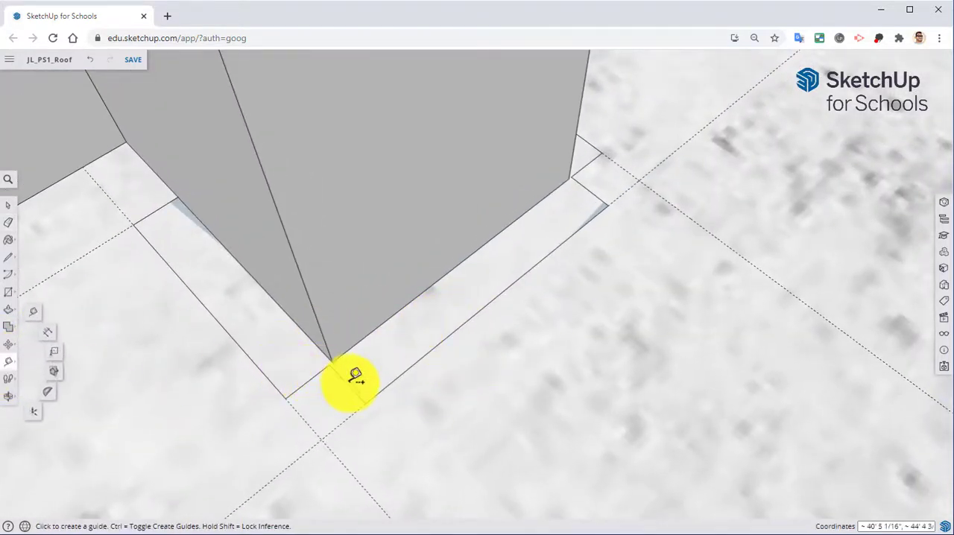
left_click(347, 383)
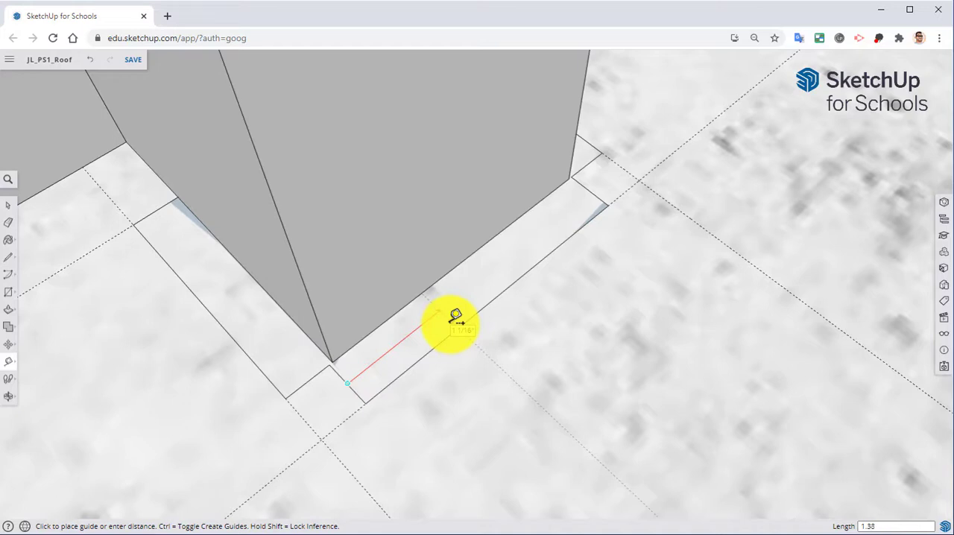
left_click(455, 317)
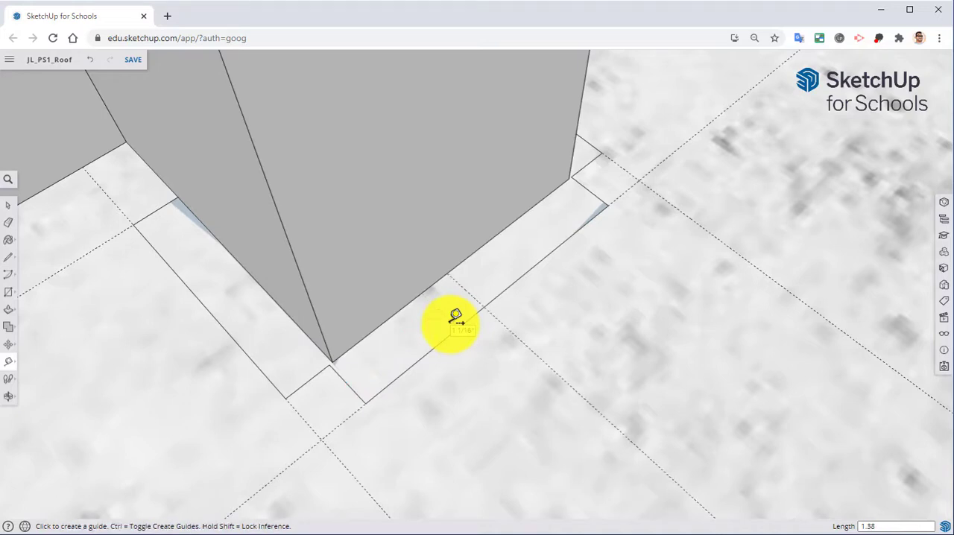
middle_click_drag(410, 340, 502, 352)
left_click(505, 349)
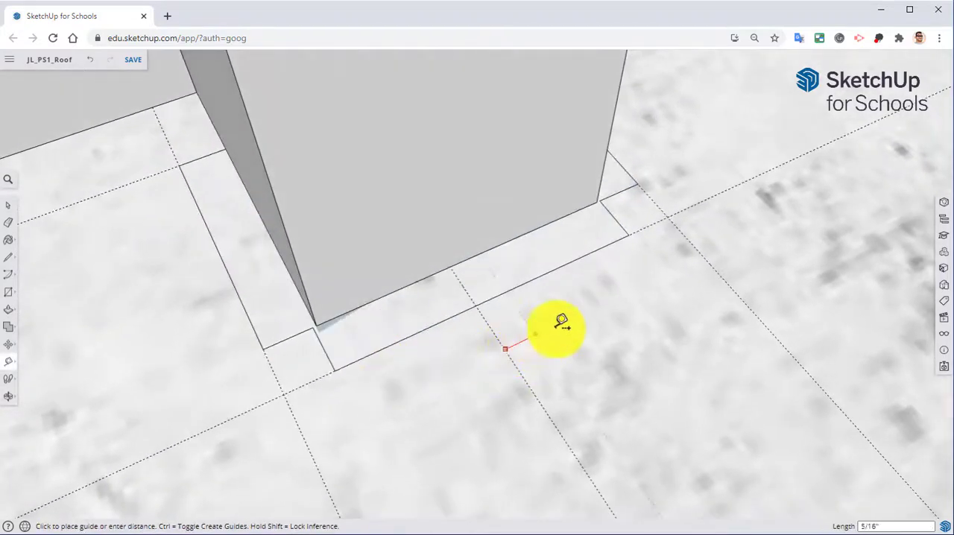
left_click(609, 304)
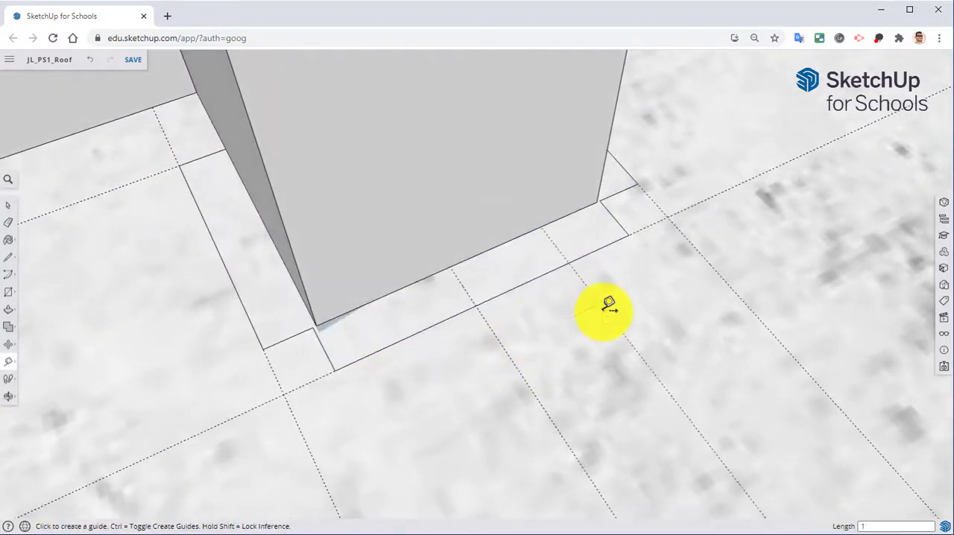
Step: Offset a guide 0.5" outward from the front strip's outer edge
left_click(10, 293)
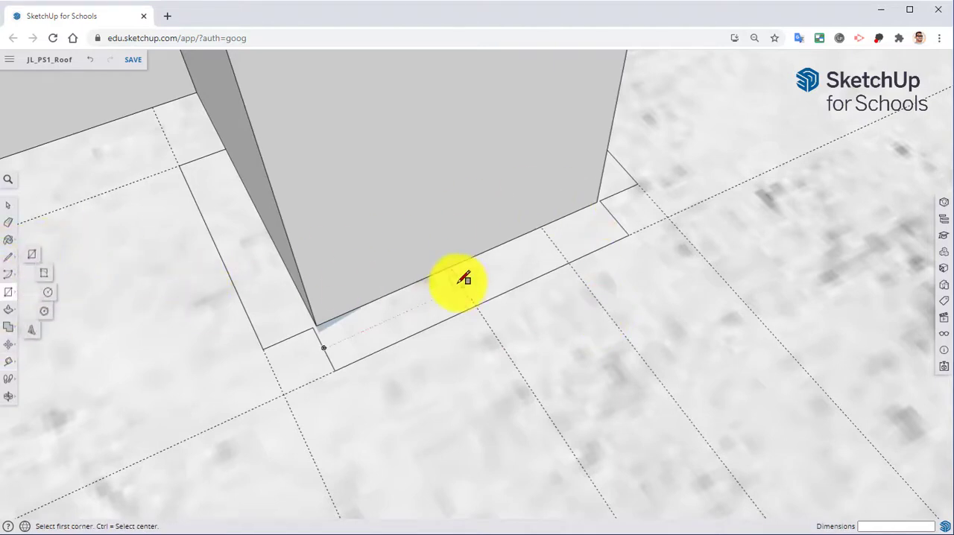
key("t")
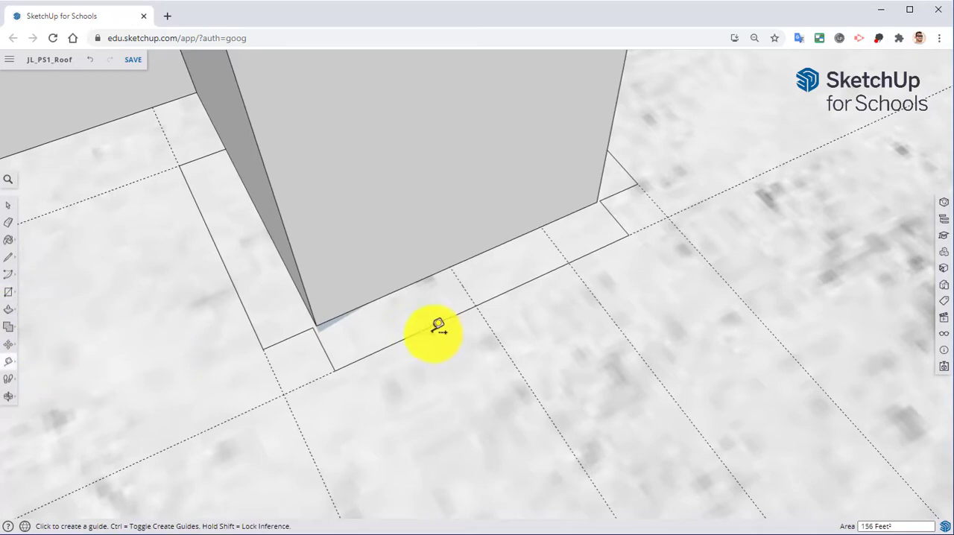
left_click(415, 334)
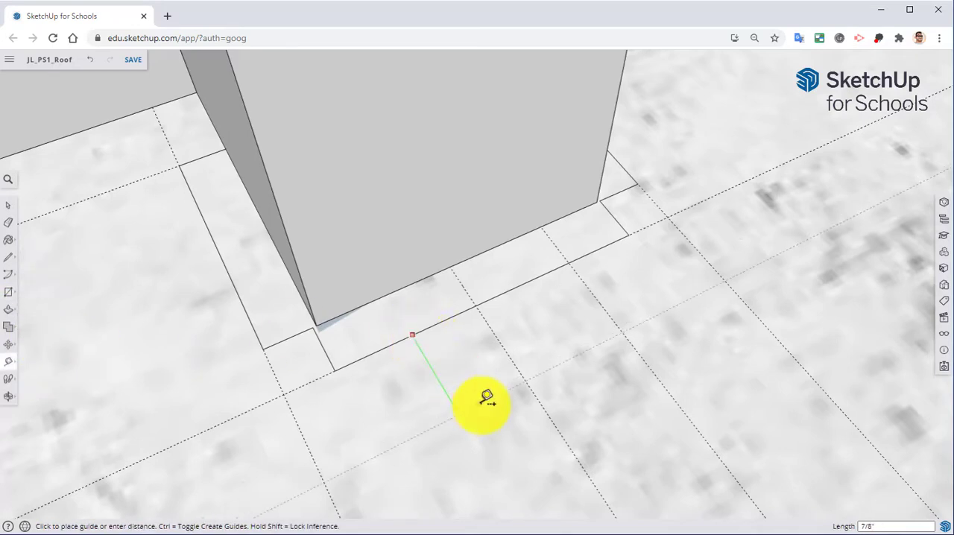
type(".5")
key("Return")
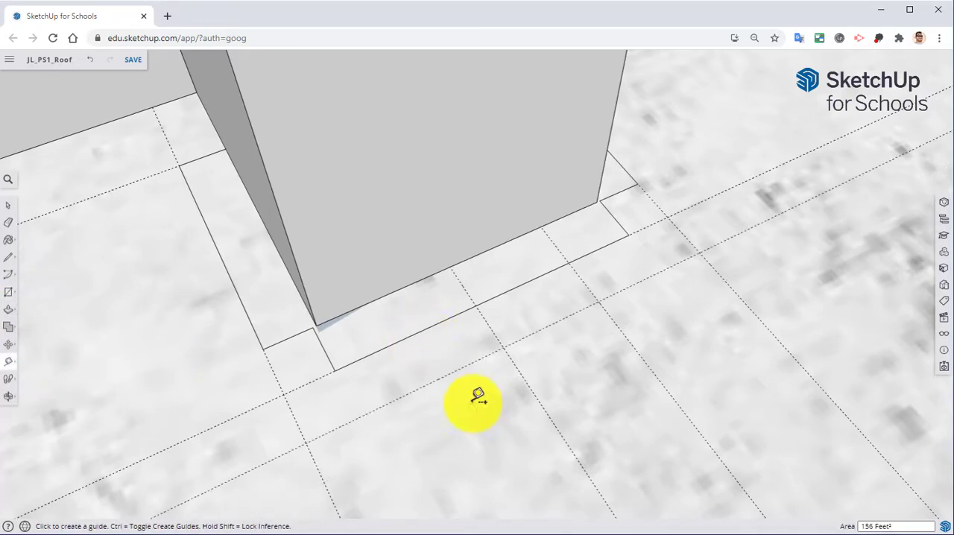
Step: Draw a 1" by 1/2" rectangle between the guide intersections on the outer edge of the front strip
key("r")
left_click(478, 305)
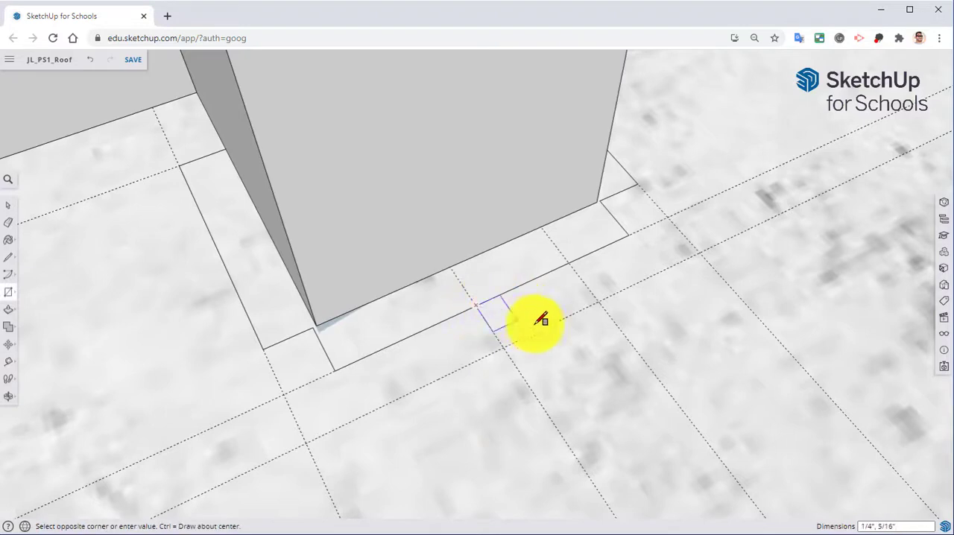
left_click(597, 302)
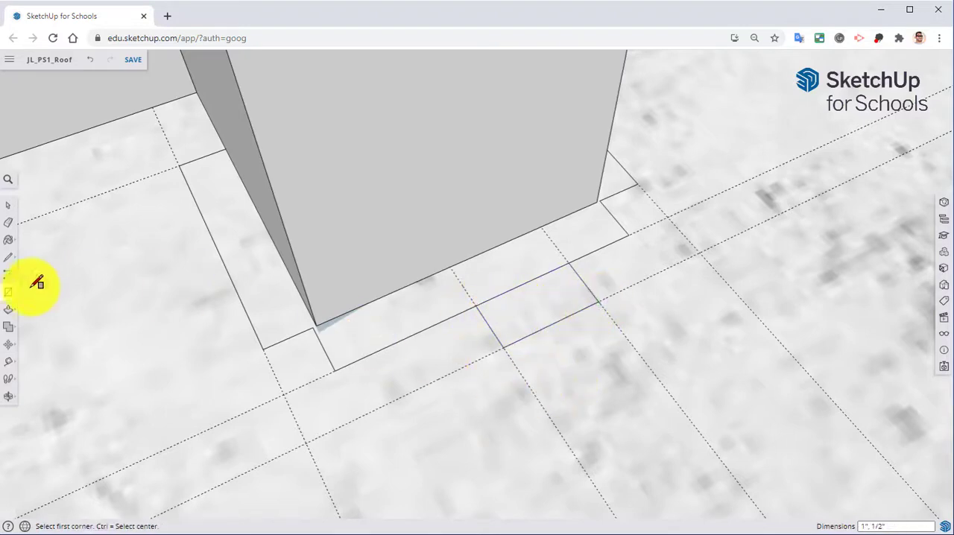
Step: Erase the line between the 1" rectangle and the front strip, plus the construction guides around the stub's base
key("e")
left_click(503, 292)
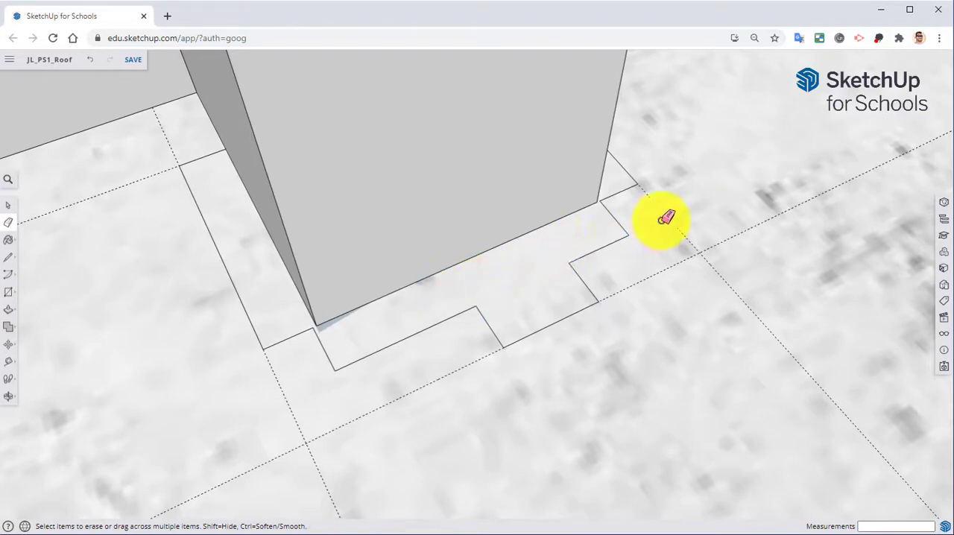
left_click_drag(695, 251, 698, 249)
left_click_drag(291, 410, 306, 417)
left_click(131, 186)
Step: Trace the doorway opening with lines from the stub's base corner up, across the header and down to the opposite stub's base
mouse_move(260, 399)
middle_mouse_down()
mouse_move(345, 382)
mouse_move(384, 389)
mouse_move(490, 380)
mouse_move(481, 398)
mouse_move(377, 336)
mouse_move(421, 343)
mouse_move(419, 362)
mouse_move(313, 315)
middle_mouse_up()
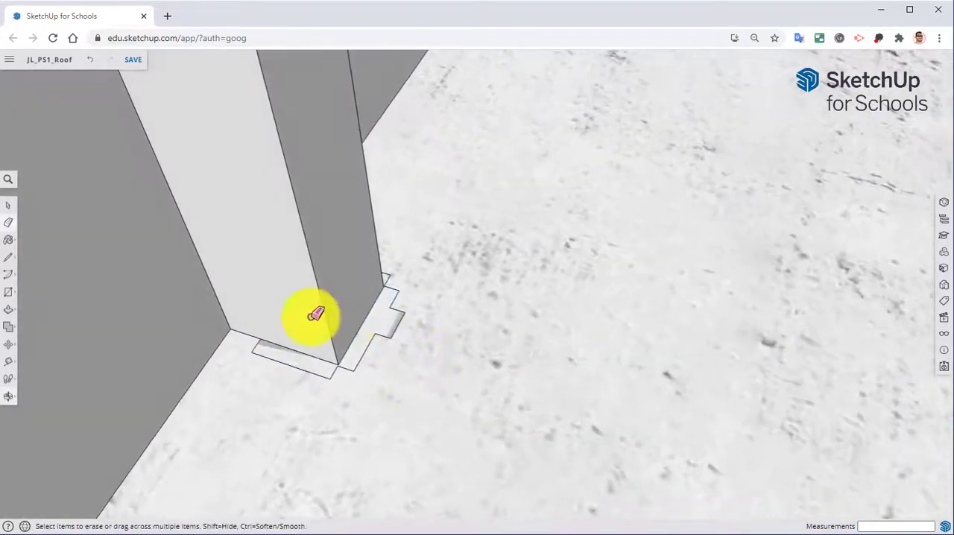
left_click(8, 257)
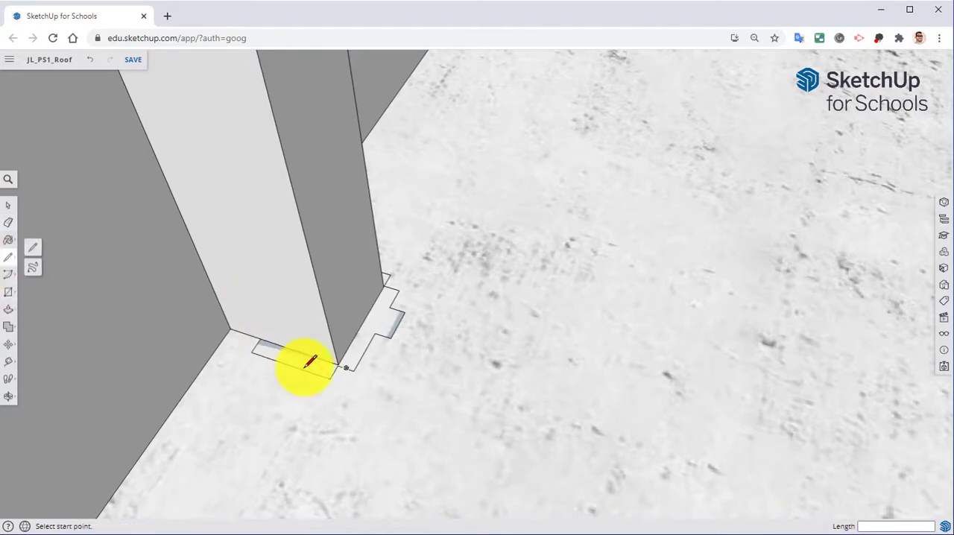
left_click(345, 359)
scroll(345, 360, "up", 10)
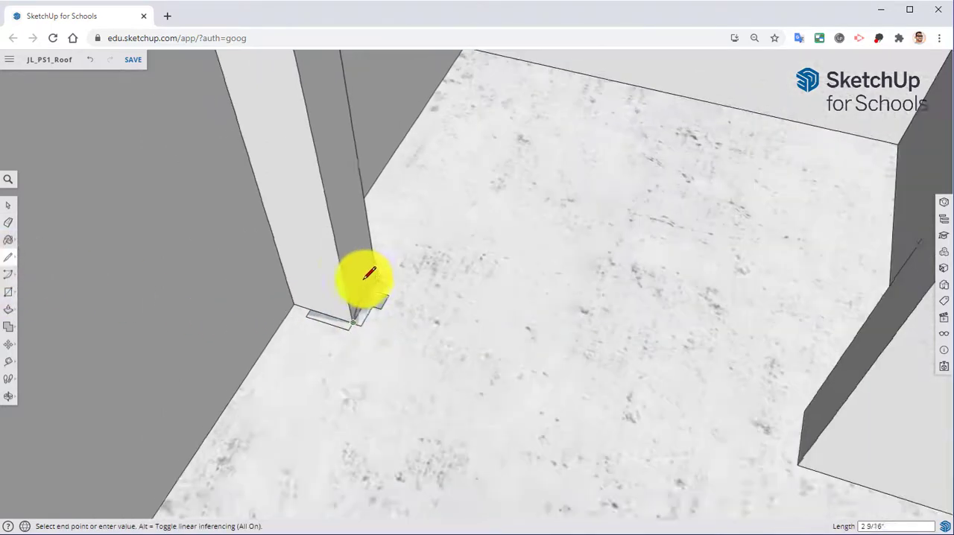
scroll(263, 197, "up", 2)
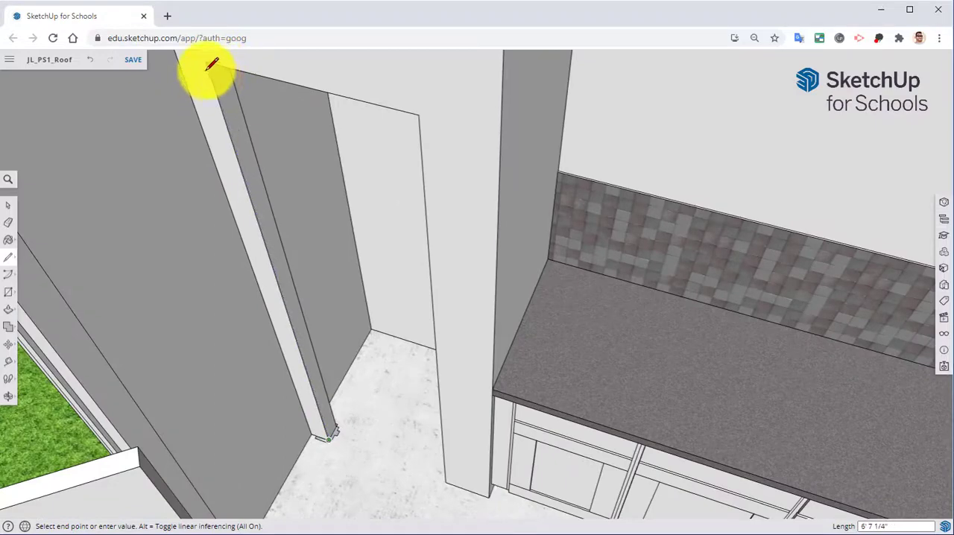
left_click(207, 62)
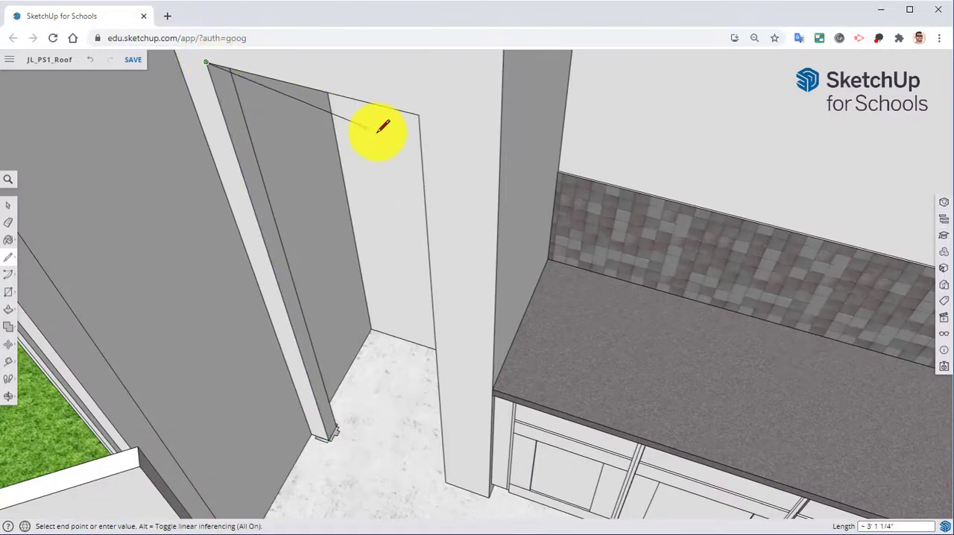
scroll(387, 444, "up", 10)
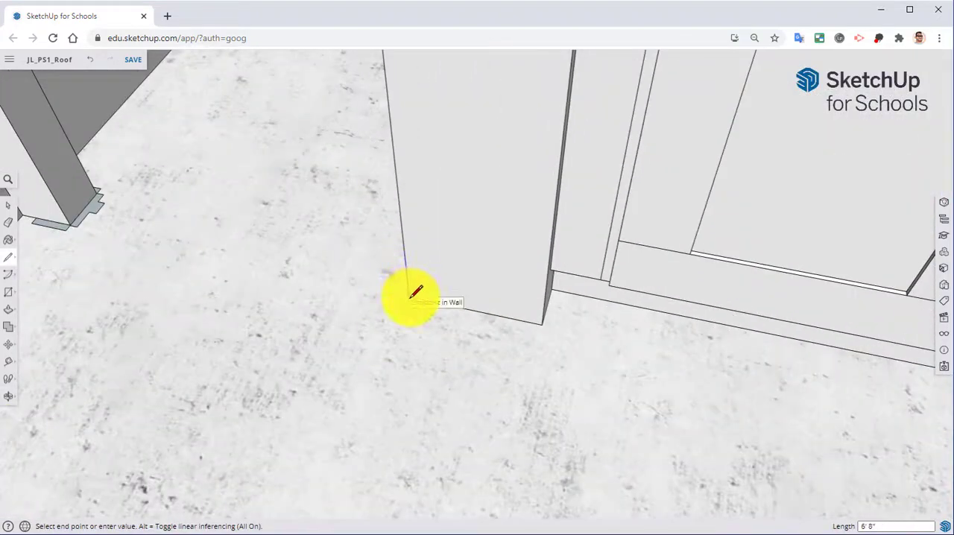
key("Escape")
Step: Select the opening's header edge and both vertical edges as the path for the trim
key("o")
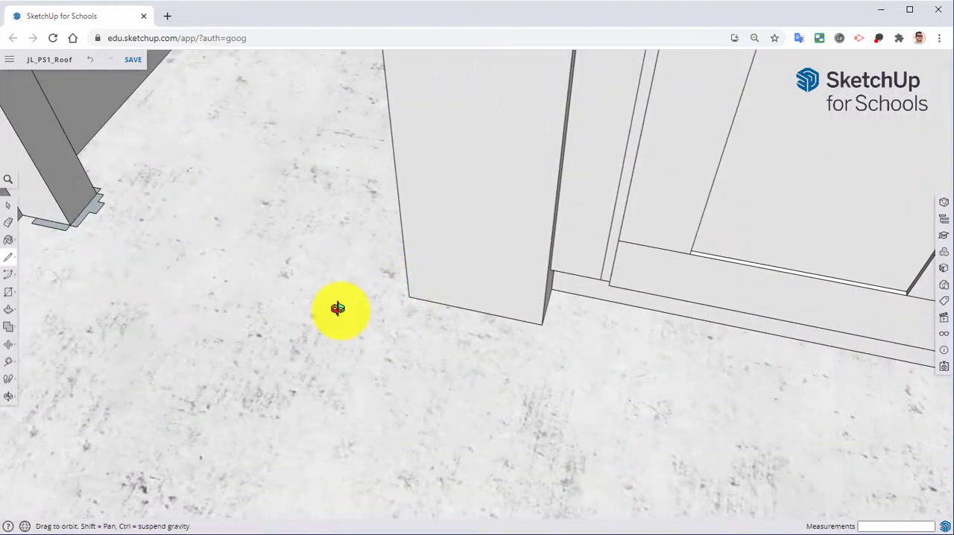
middle_click_drag(338, 309, 374, 365)
key("space")
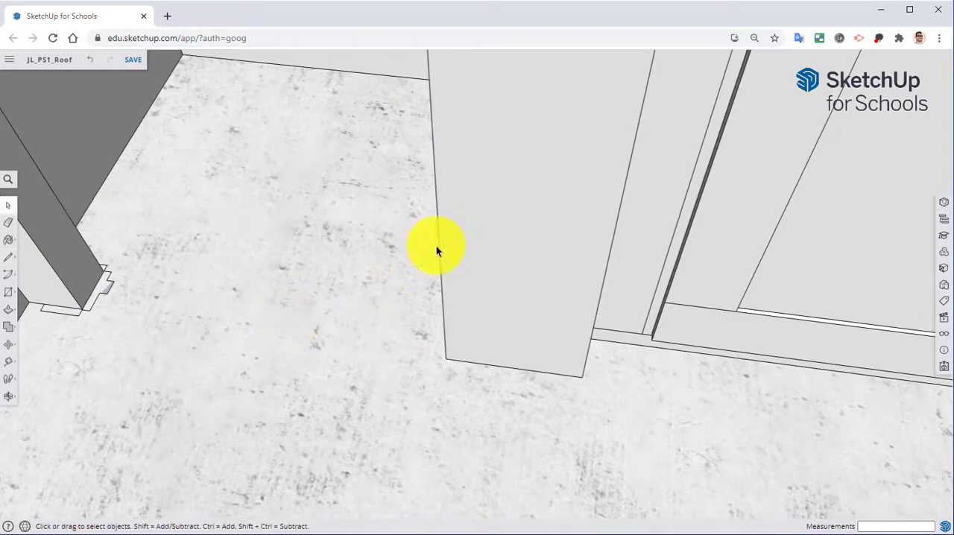
middle_click_drag(383, 237, 360, 257)
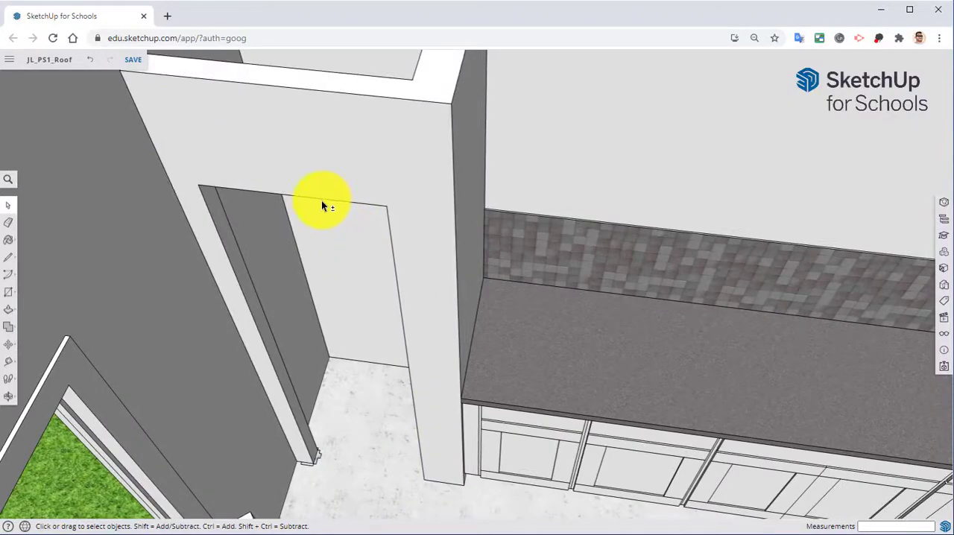
middle_click_drag(321, 201, 266, 196)
scroll(215, 186, "up", 3)
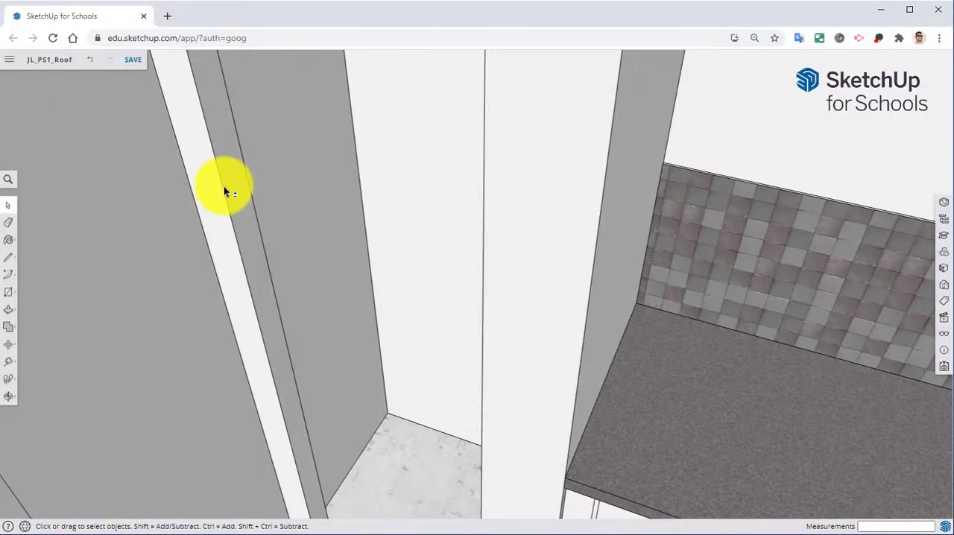
middle_click_drag(339, 259, 362, 347)
scroll(331, 310, "up", 5)
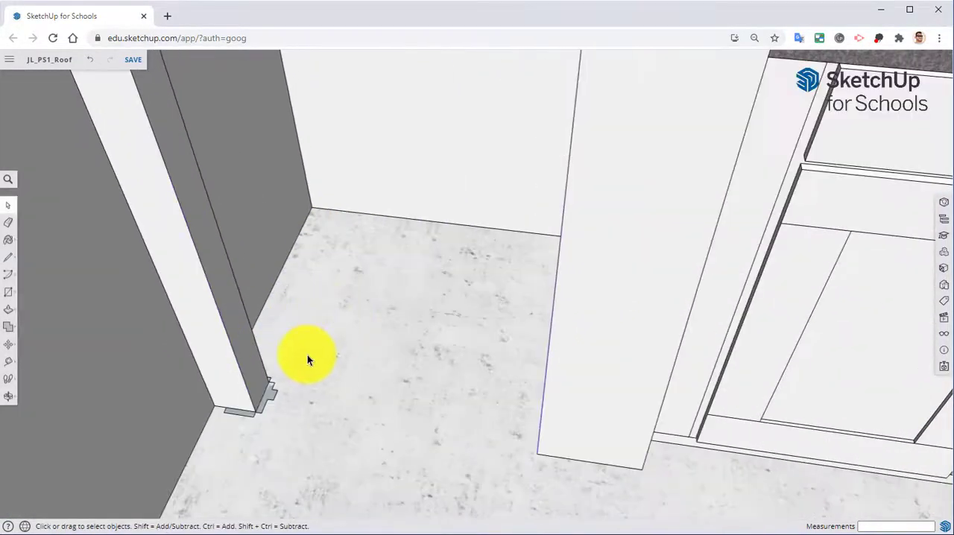
scroll(307, 360, "down", 3)
Step: Try to extrude the trim profile at the stub's base around the doorway opening with Follow Me
left_click(9, 310)
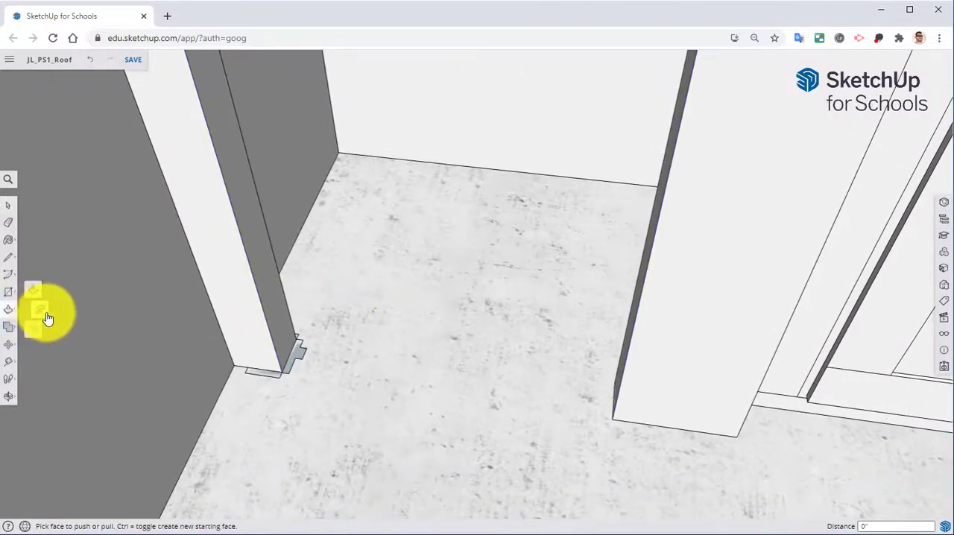
left_click(38, 313)
scroll(264, 373, "up", 5)
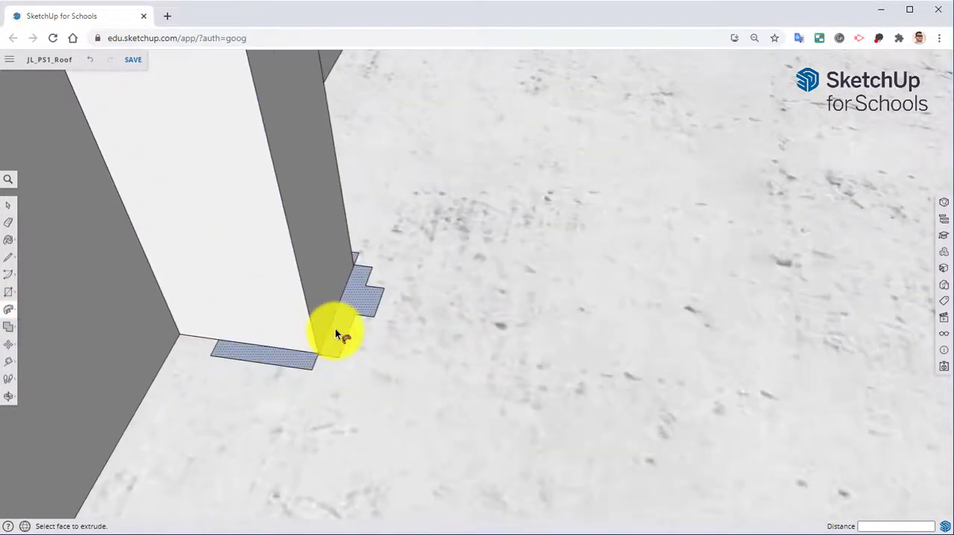
left_click_drag(337, 330, 398, 284)
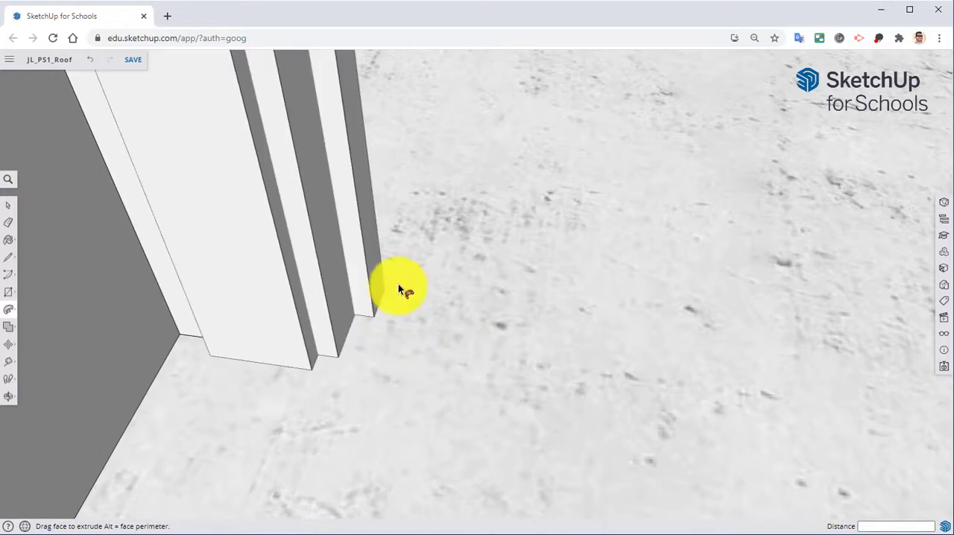
scroll(477, 447, "down", 3)
middle_click_drag(481, 437, 331, 380)
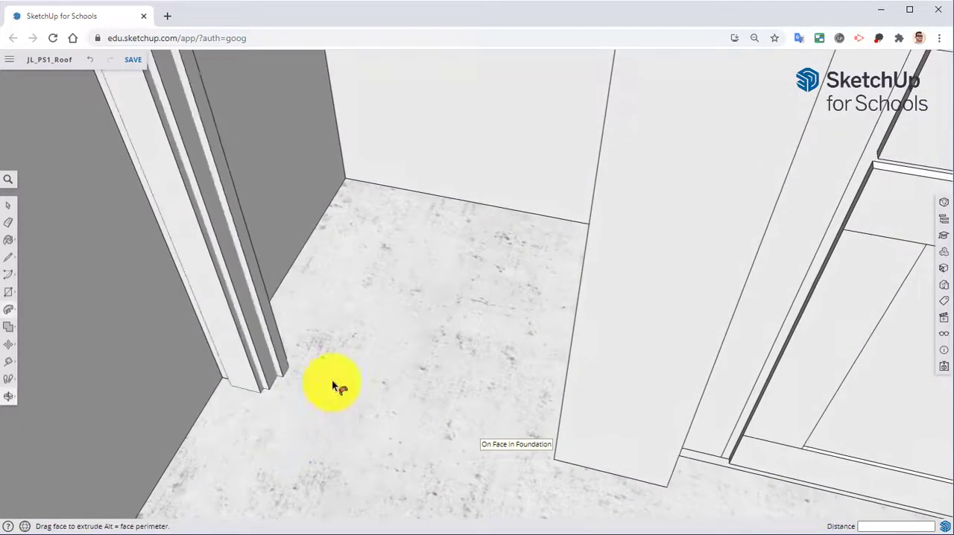
left_click(248, 321)
Step: Reselect the doorway's far vertical edge, header edge and near vertical edge as the Follow Me path
middle_click_drag(207, 290, 453, 383)
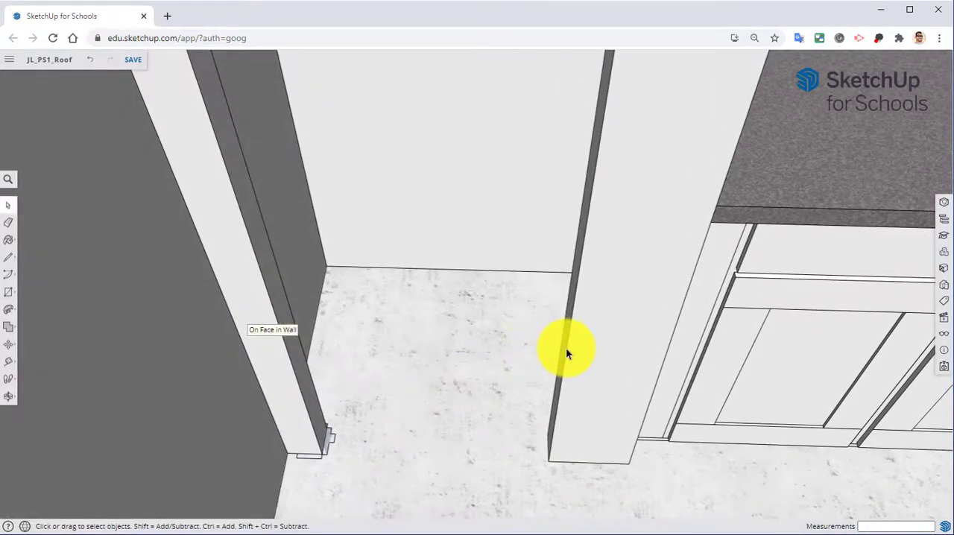
middle_click_drag(531, 331, 411, 319)
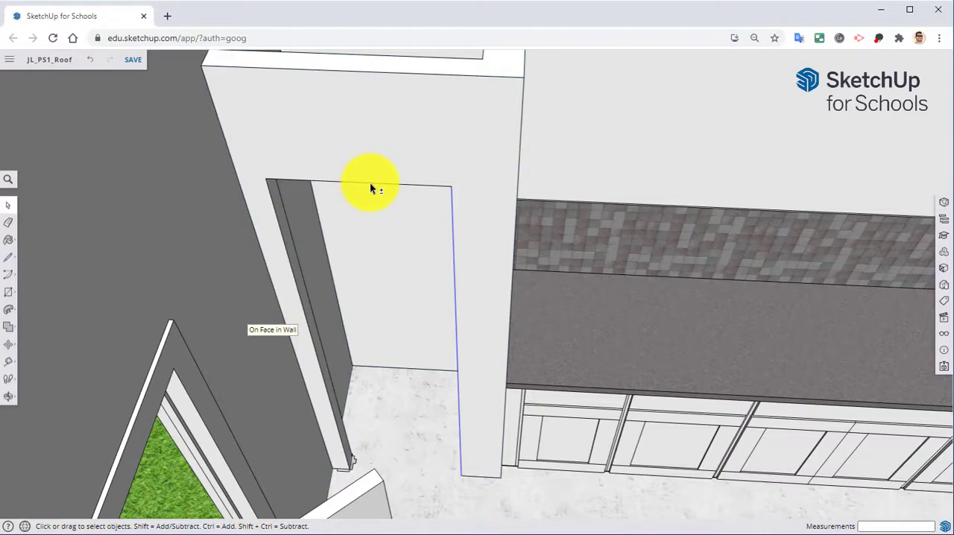
scroll(327, 185, "up", 3)
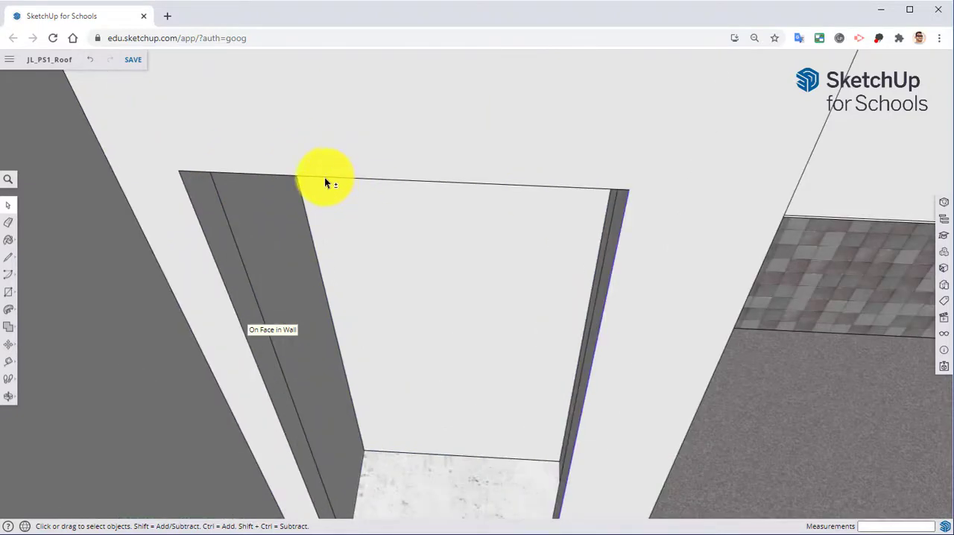
left_click(324, 180)
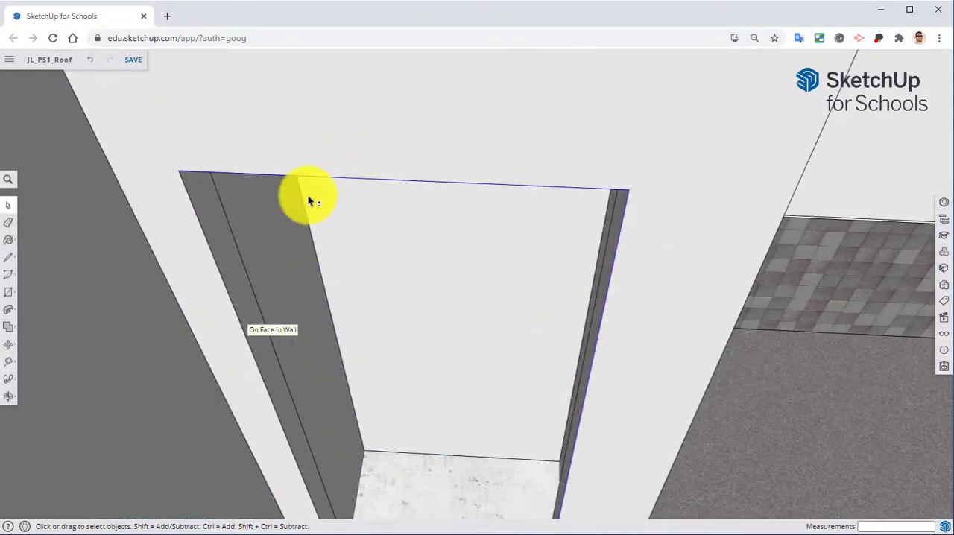
left_click(218, 271, "shift")
Step: Extrude the trim profile at the stub's base along the selected doorway edges with Follow Me
middle_click_drag(350, 445, 304, 212)
middle_click_drag(388, 269, 303, 302)
scroll(298, 326, "up", 4)
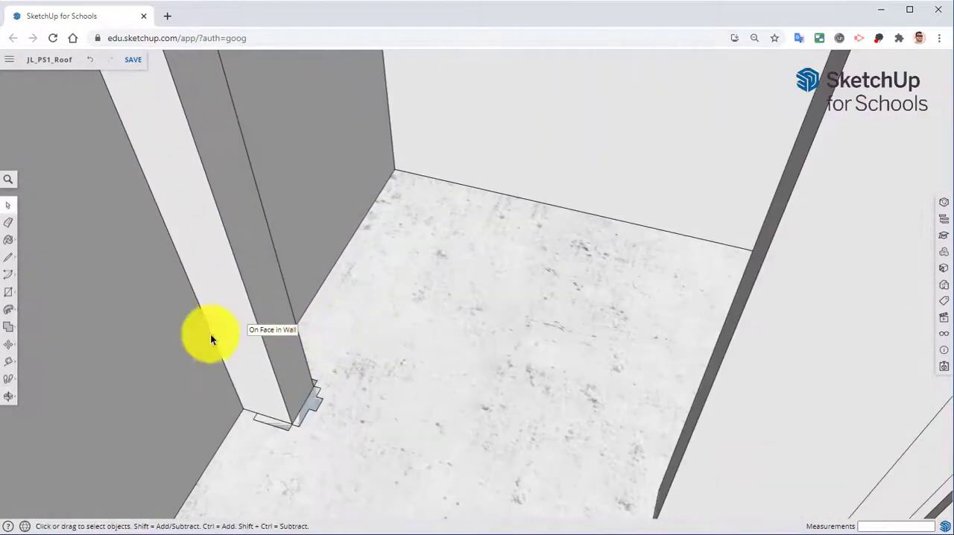
left_click(9, 309)
scroll(300, 403, "up", 4)
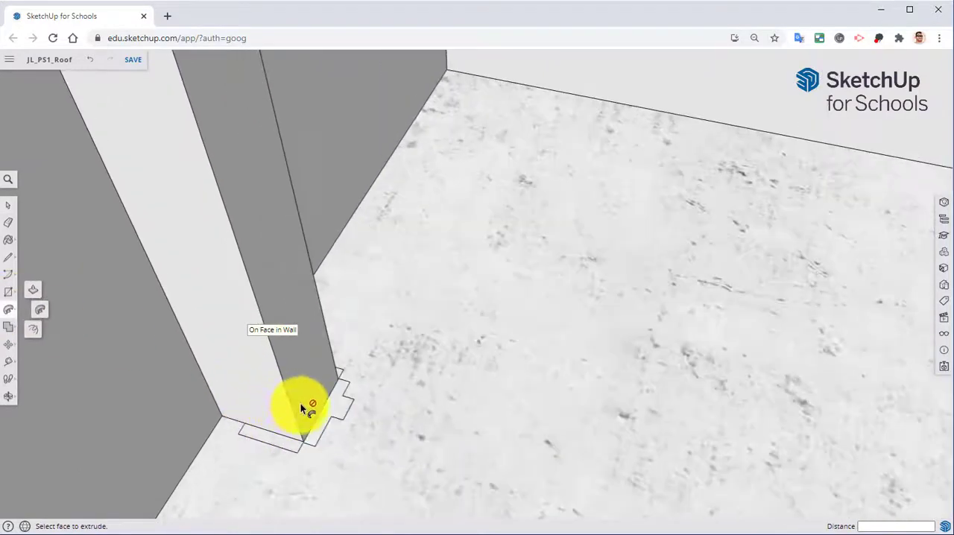
scroll(342, 421, "down", 4)
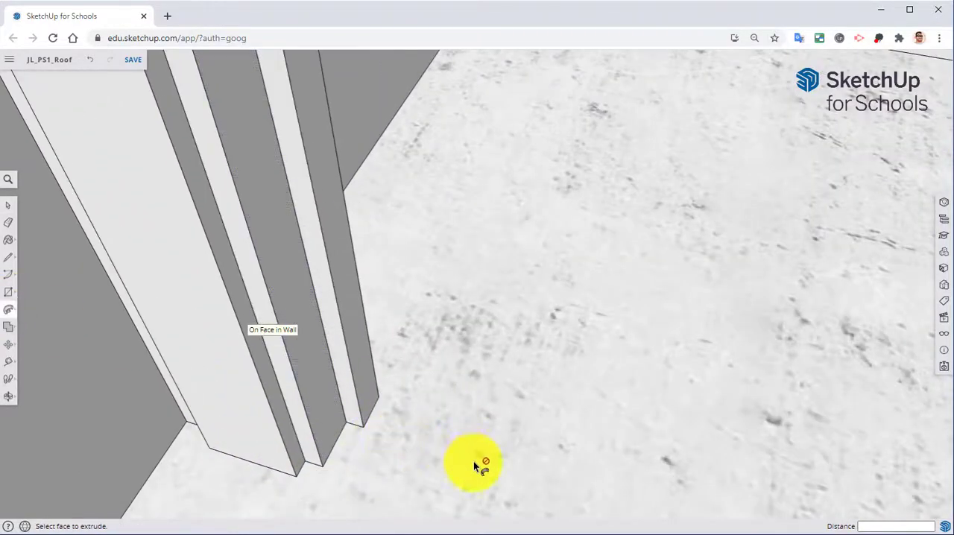
middle_click_drag(479, 462, 357, 387)
scroll(419, 380, "down", 2)
scroll(467, 338, "down", 2)
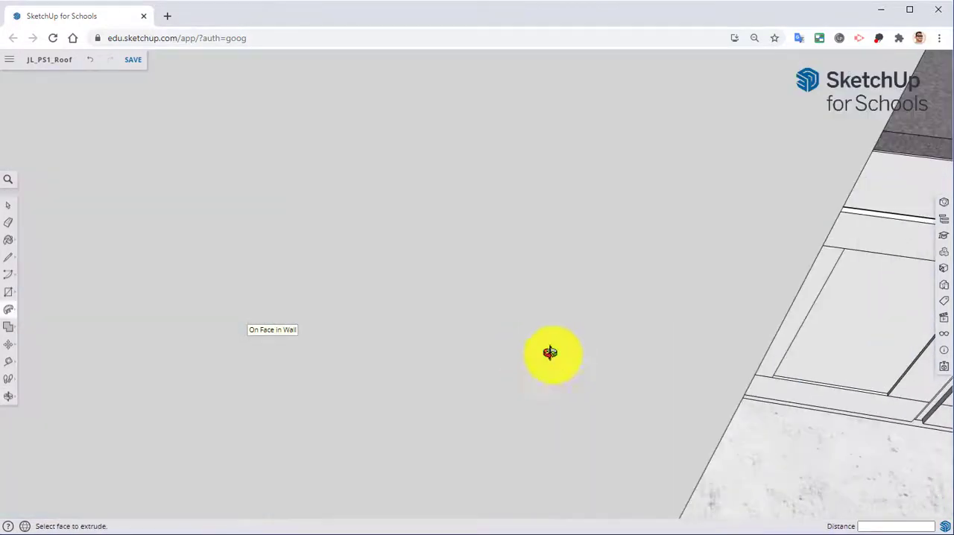
middle_click_drag(549, 352, 302, 328)
middle_click_drag(515, 345, 405, 326)
middle_click_drag(573, 342, 477, 373)
key("p")
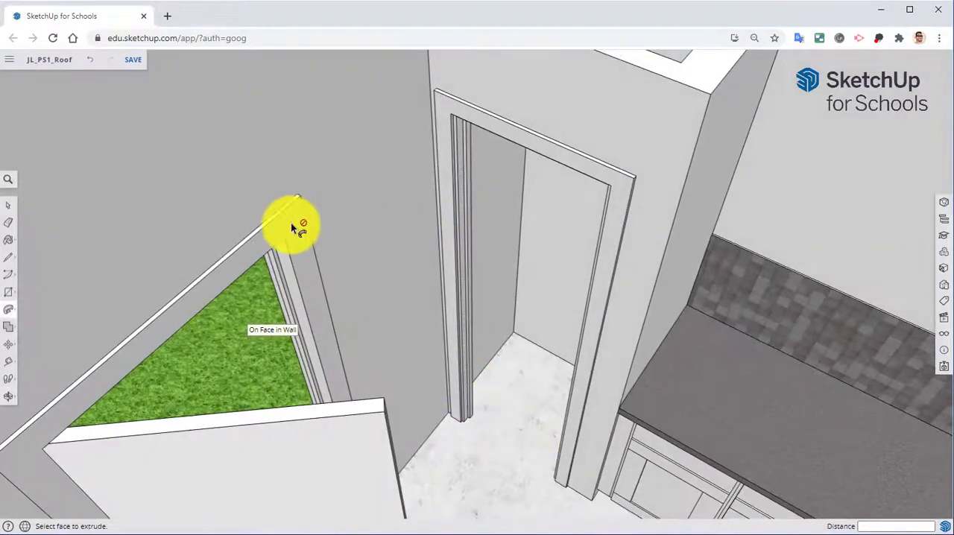
Step: Select the entire doorway trim and make it a component named closetdoortrim
left_click(8, 206)
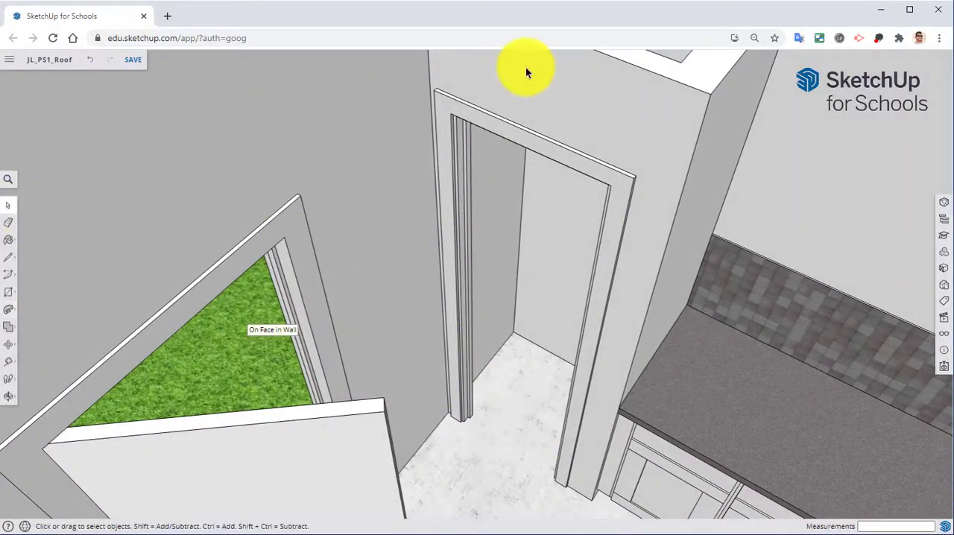
triple_click(496, 125)
right_click(505, 127)
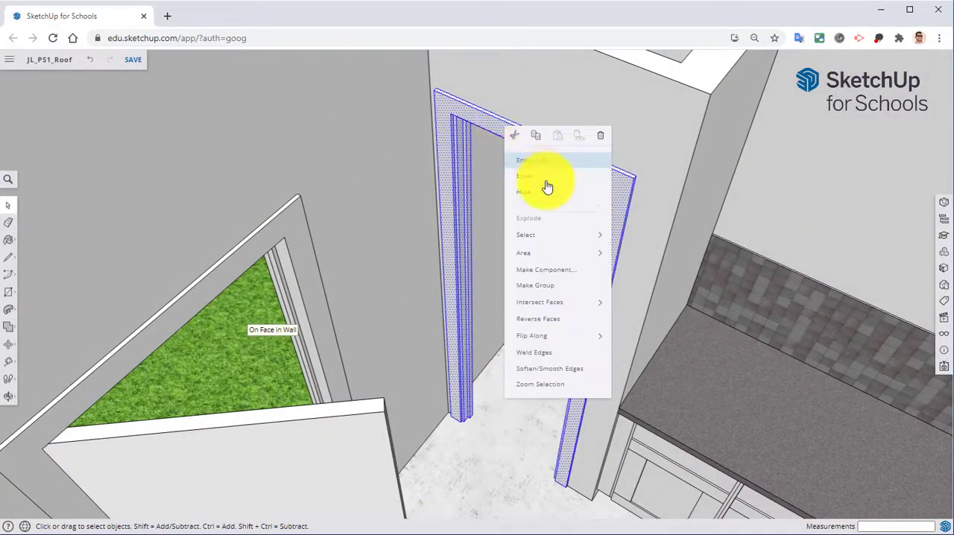
left_click(548, 271)
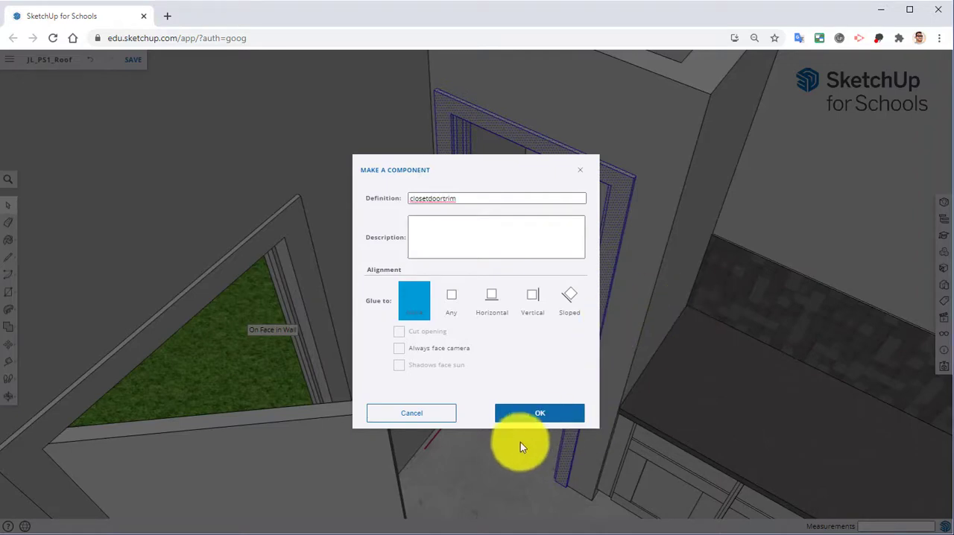
left_click(523, 413)
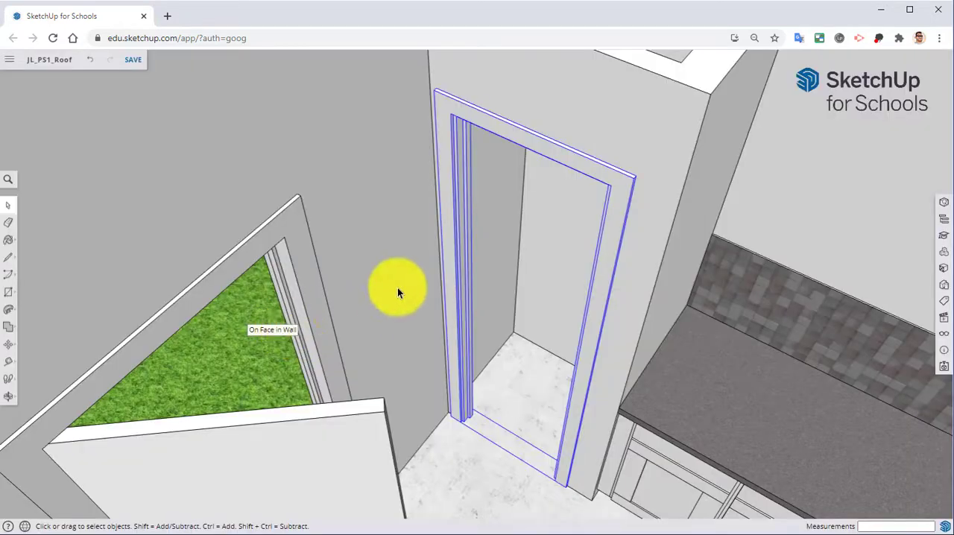
Step: Draw a 6' 7 1/2" by 1' 9 3/4" door rectangle from the trim's inner upper corner to the opposite inner corner at the floor
left_click(6, 295)
middle_click_drag(365, 251, 341, 111)
scroll(405, 176, "up", 5)
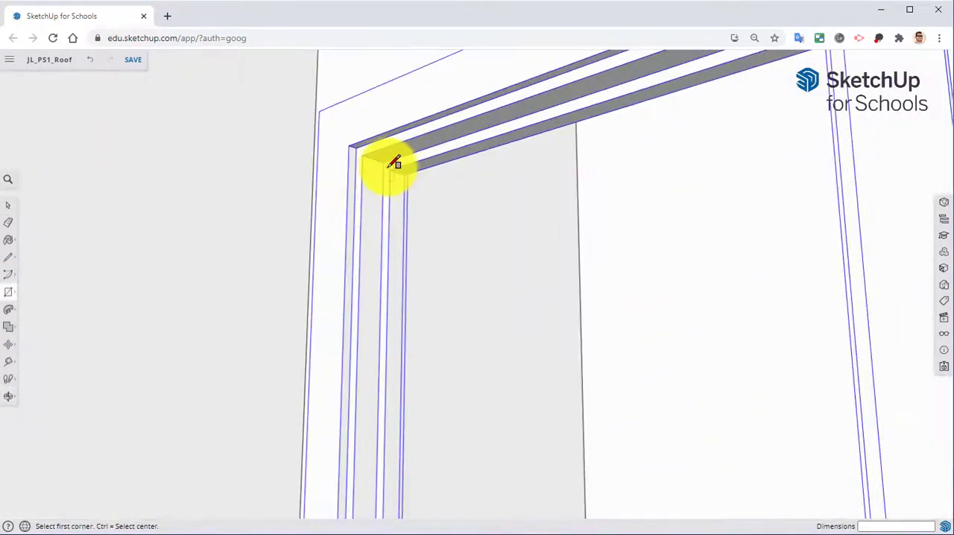
left_click(390, 161)
middle_click_drag(391, 161, 686, 231)
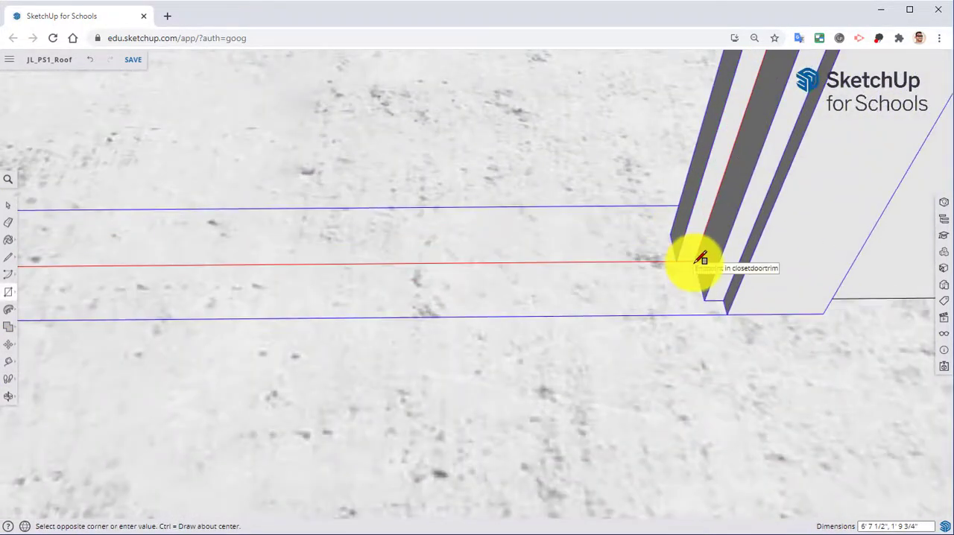
left_click(697, 260)
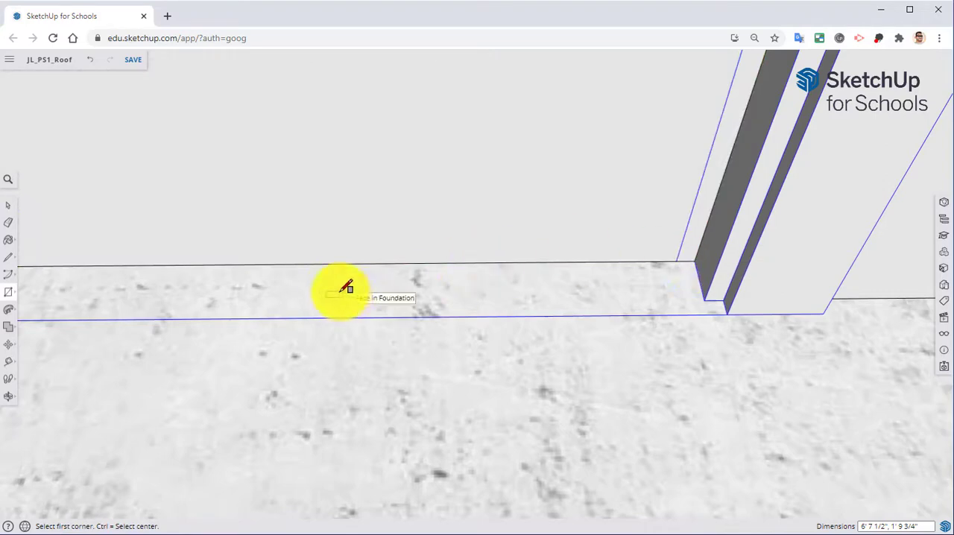
Step: Push/Pull the door rectangle outward 1 3/8" to give the closet door its thickness
key("p")
left_click(375, 188)
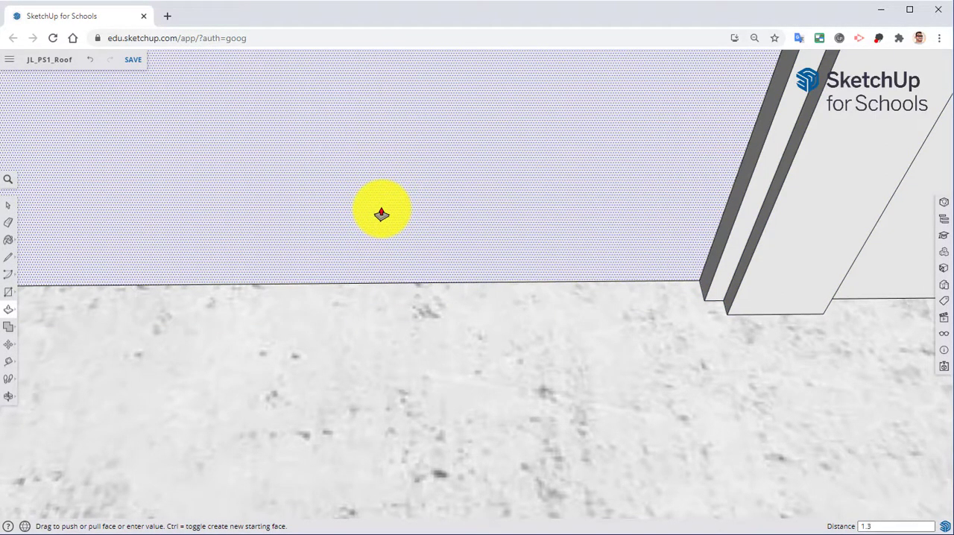
key("Escape")
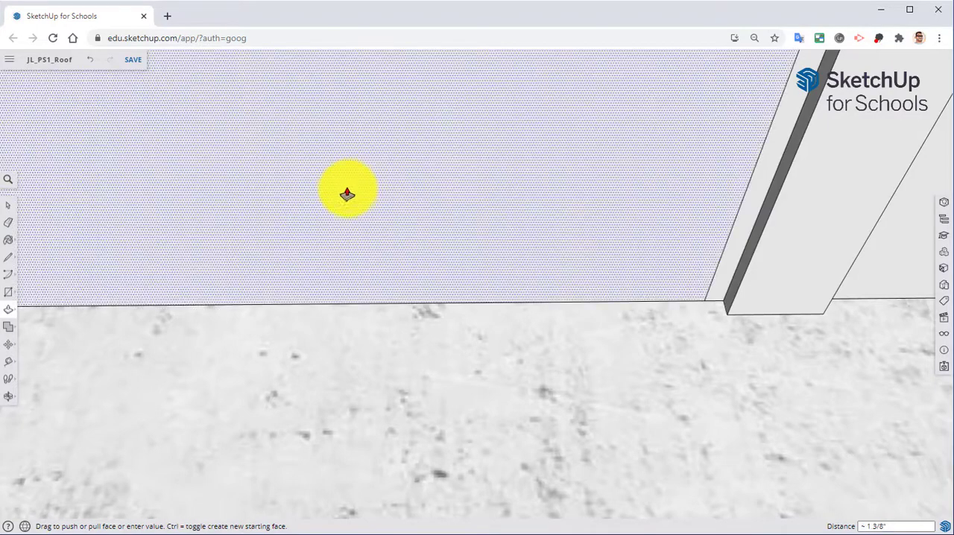
Step: Select the door's front face with its edges and make them a component named closetdoor
key("space")
left_click(336, 202)
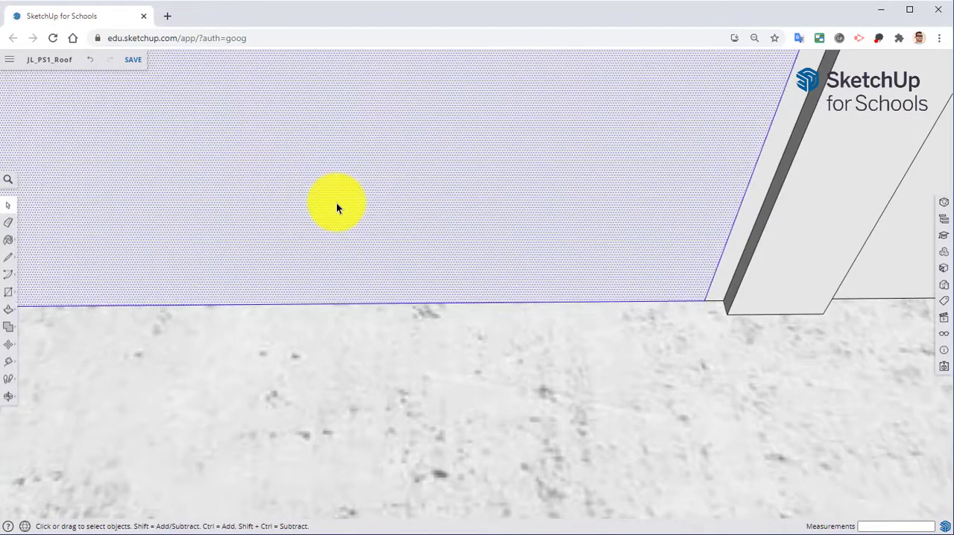
right_click(336, 203)
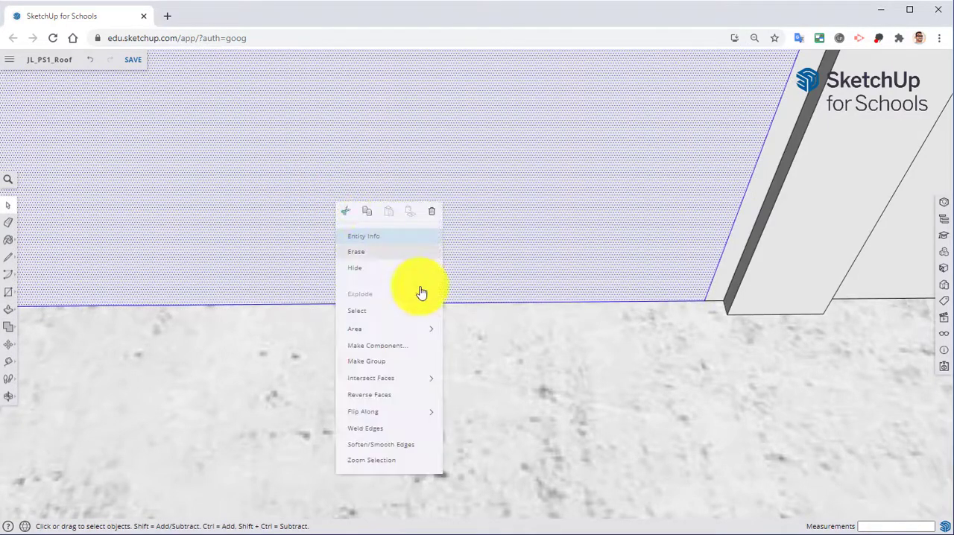
left_click(402, 344)
type("c")
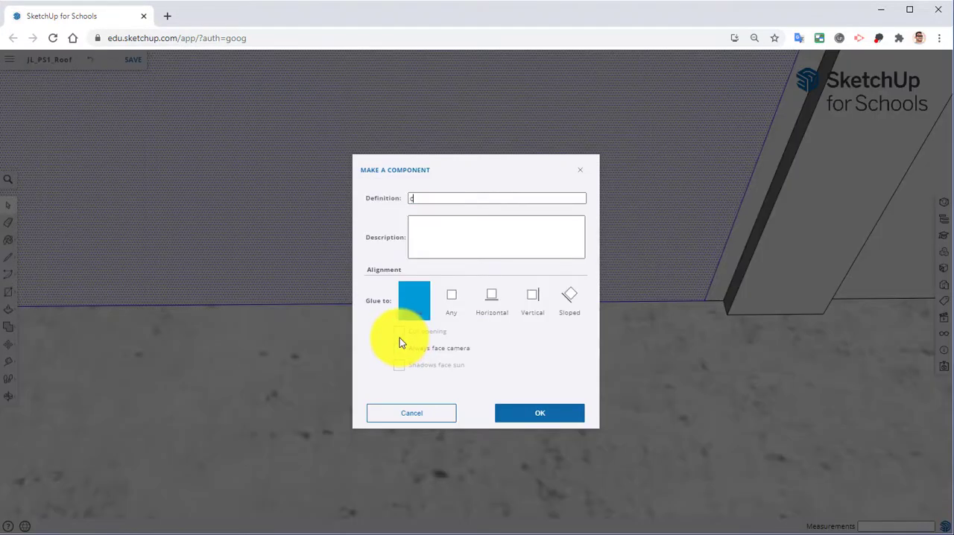
type("losetdppr")
key("BackSpace")
key("BackSpace")
key("BackSpace")
type("oor")
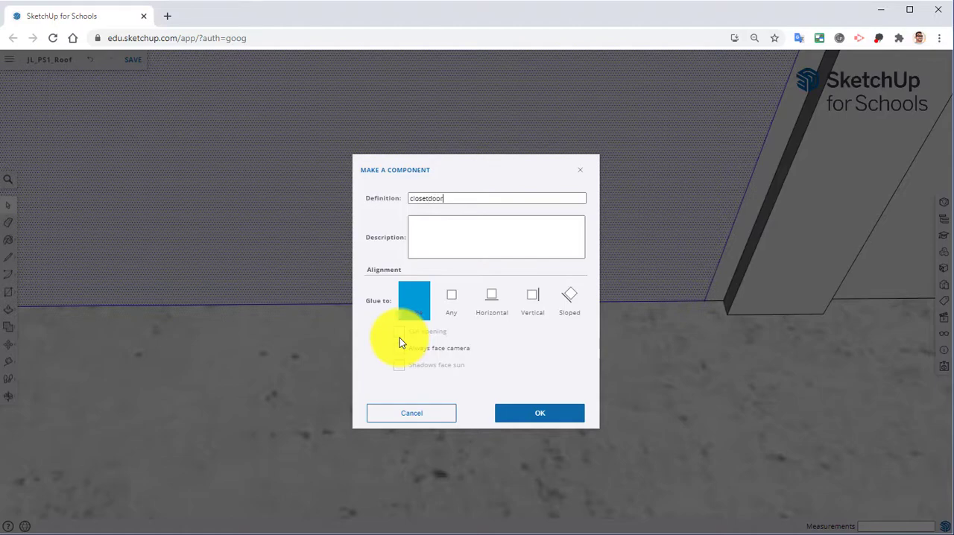
left_click(532, 422)
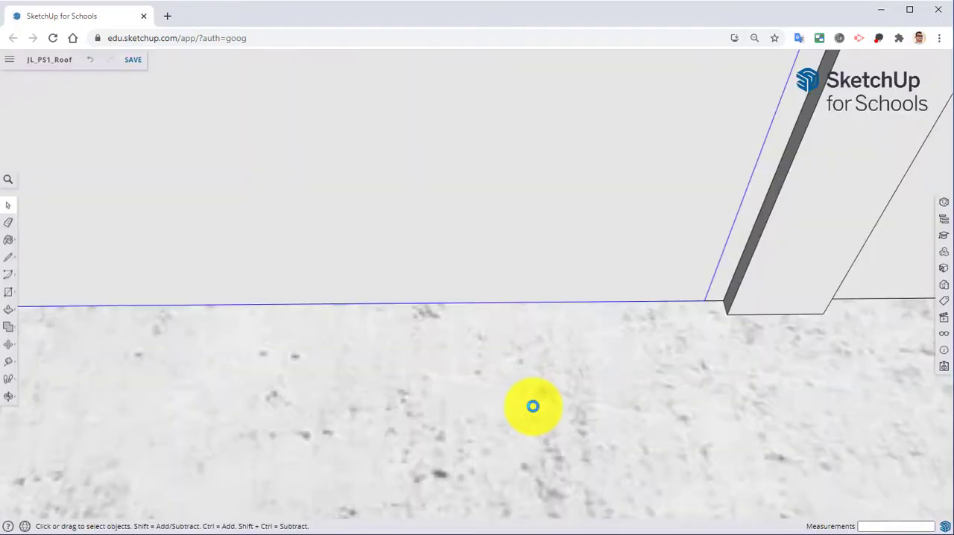
Step: Add the doorway trim to the selected closet door and make both into one group
scroll(623, 252, "down", 3)
middle_click_drag(623, 251, 613, 271)
scroll(613, 272, "down", 1)
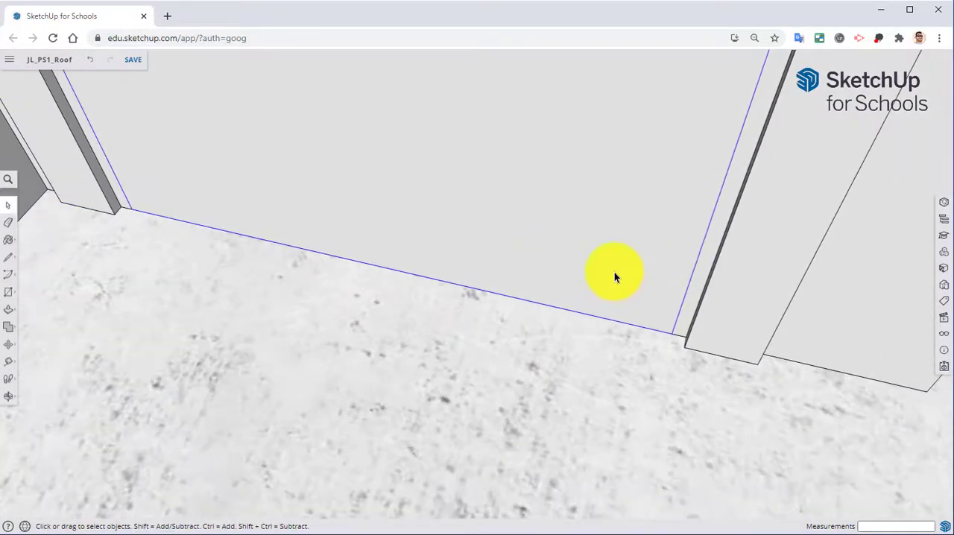
left_click(789, 219)
right_click(751, 203)
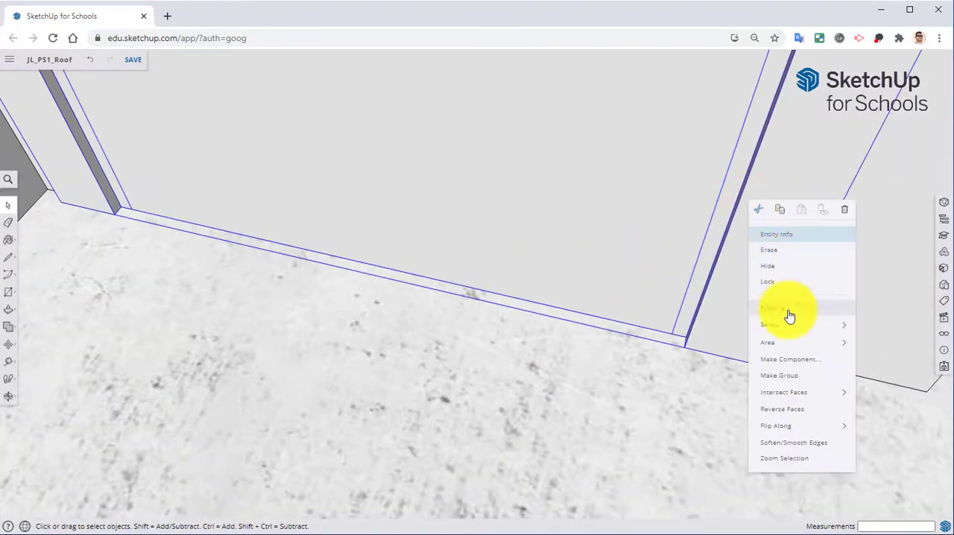
left_click(775, 376)
Step: Open the group containing the closet door and its trim for editing
middle_click_drag(775, 375, 645, 342)
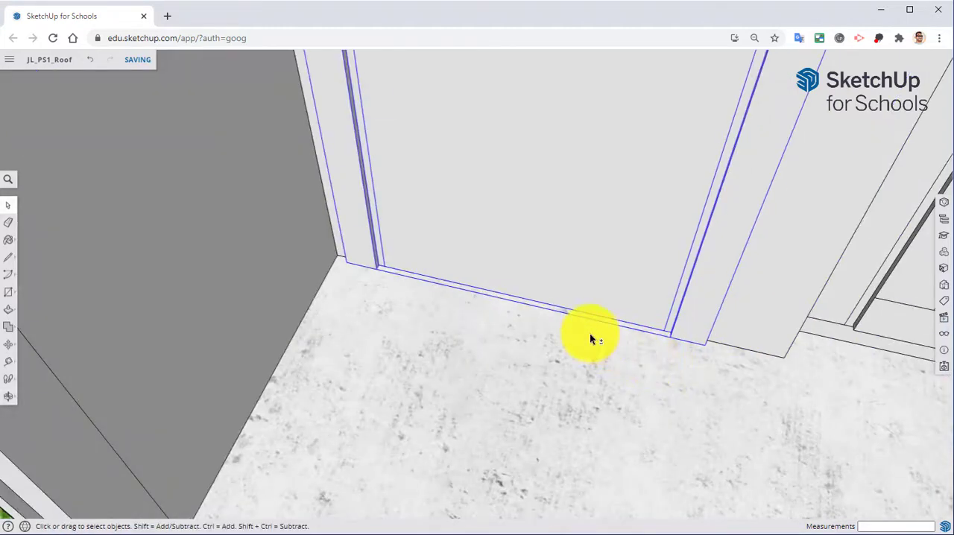
middle_click_drag(590, 333, 656, 312)
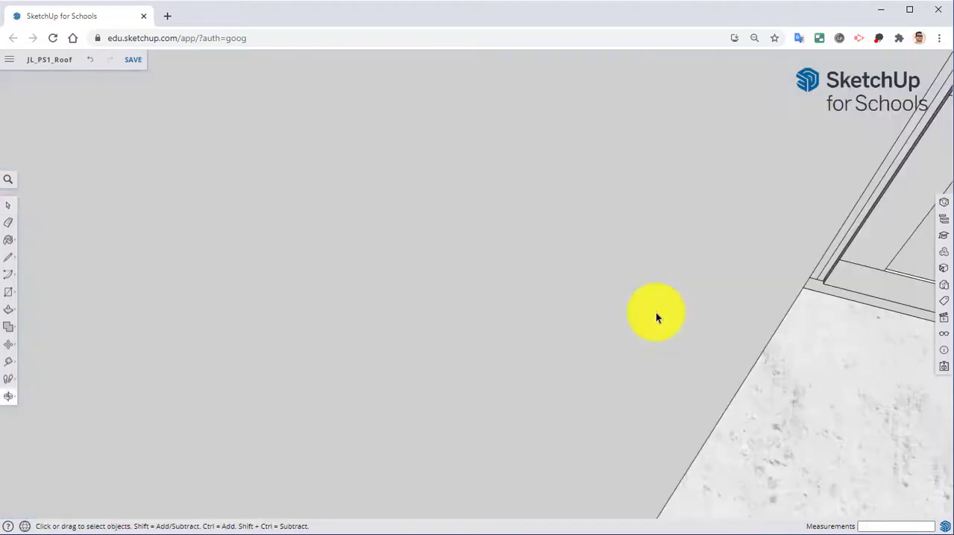
scroll(600, 261, "down", 5)
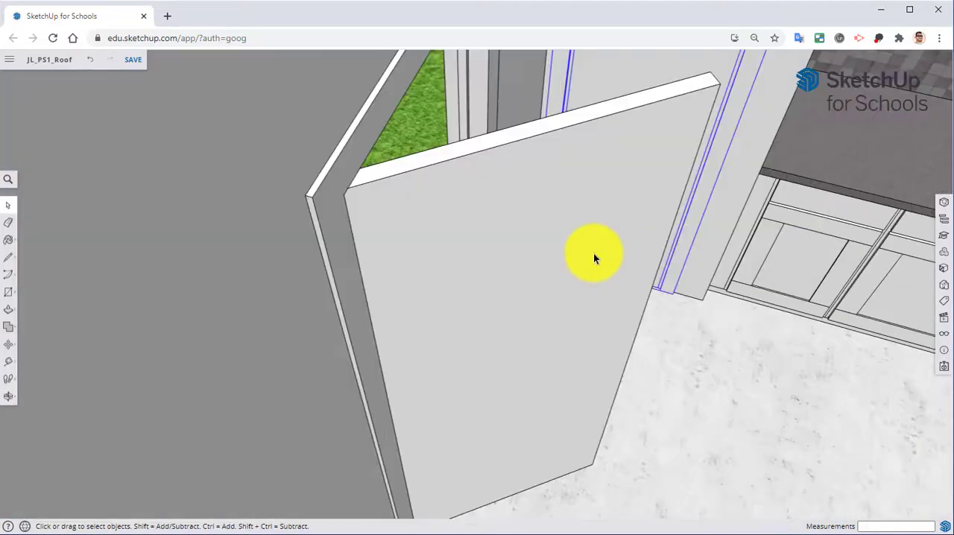
middle_click_drag(600, 270, 439, 473, "shift")
scroll(498, 263, "up", 3)
middle_click_drag(493, 261, 437, 307, "shift")
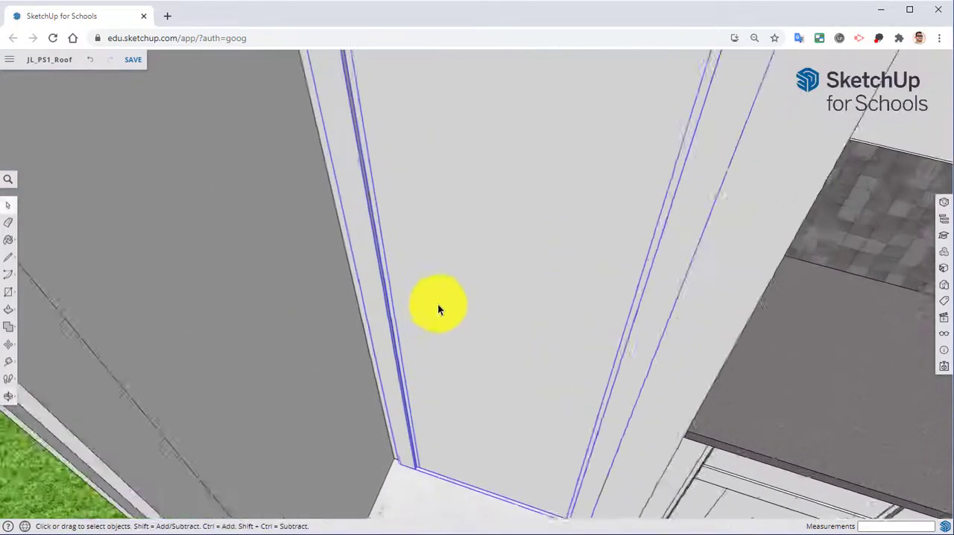
scroll(442, 321, "up", 1)
middle_click_drag(468, 353, 445, 372)
scroll(447, 373, "down", 5)
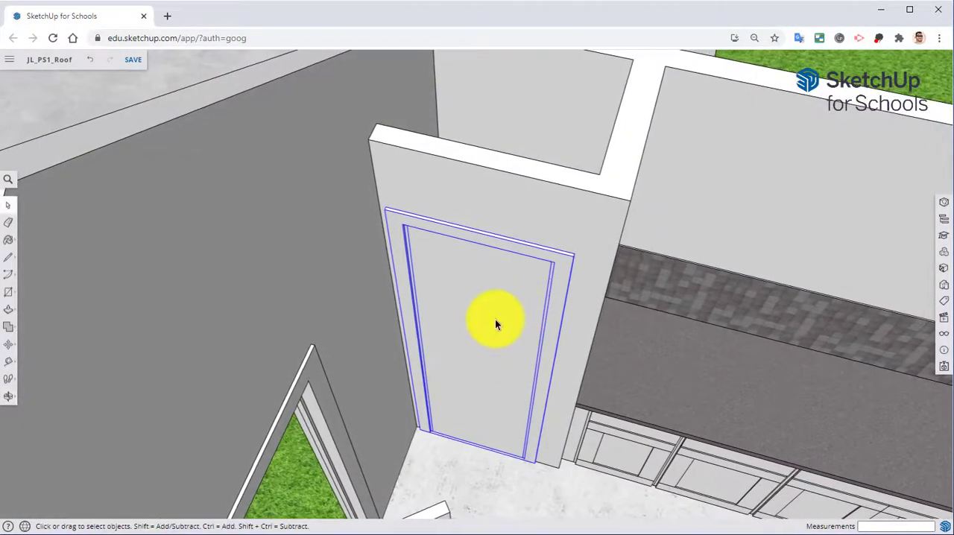
right_click(490, 295)
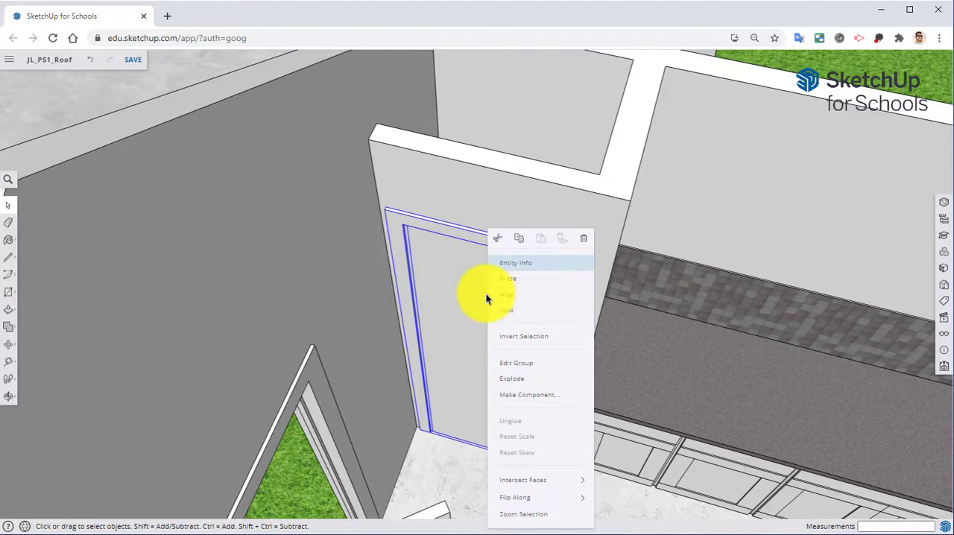
left_click(525, 364)
scroll(486, 358, "up", 2)
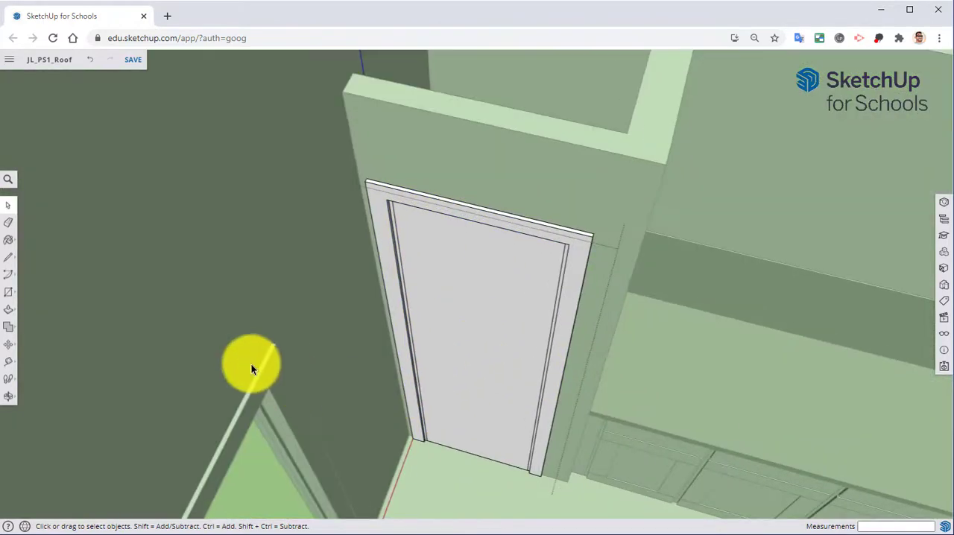
Step: Rotate the closet door open by about 42 degrees around its lower hinge-side corner and close the group
left_click(9, 346)
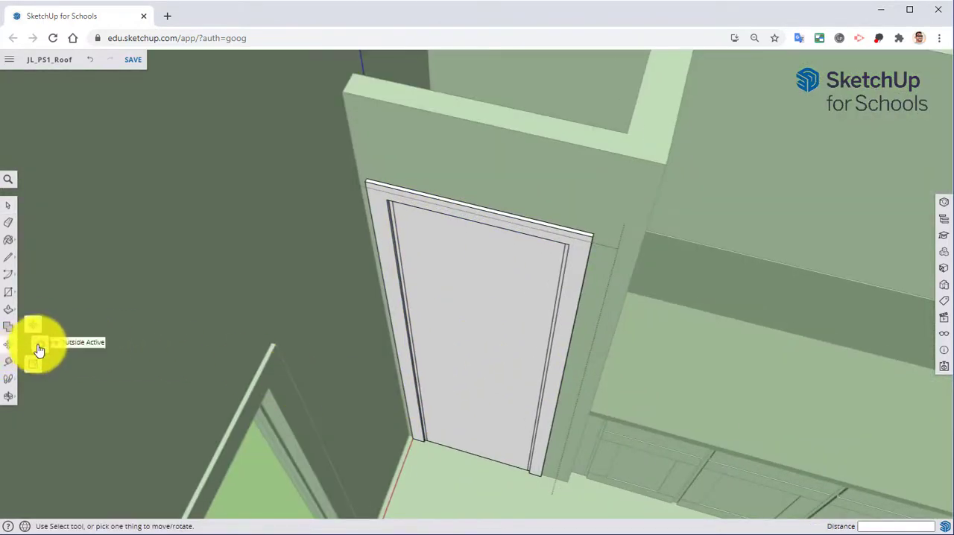
left_click(37, 361)
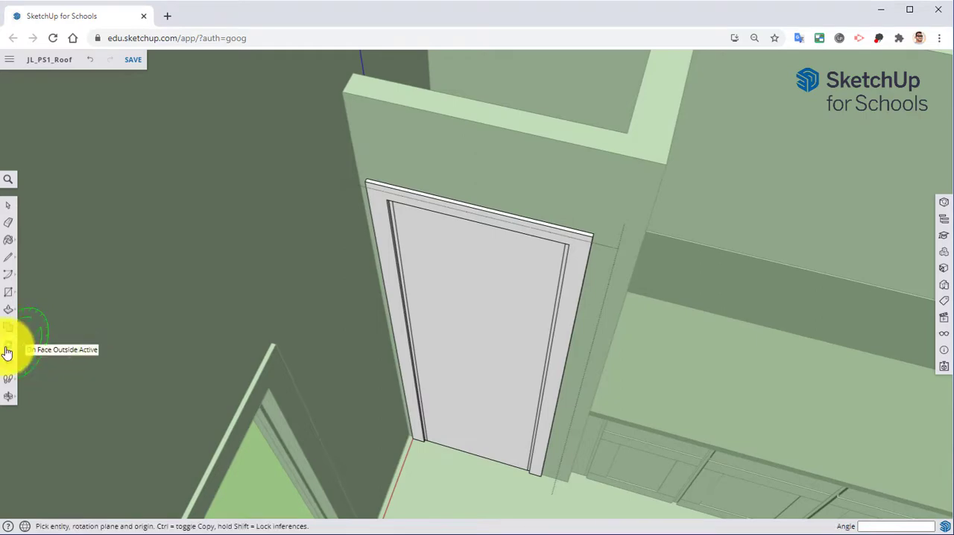
scroll(462, 447, "up", 5)
middle_click_drag(400, 445, 402, 275)
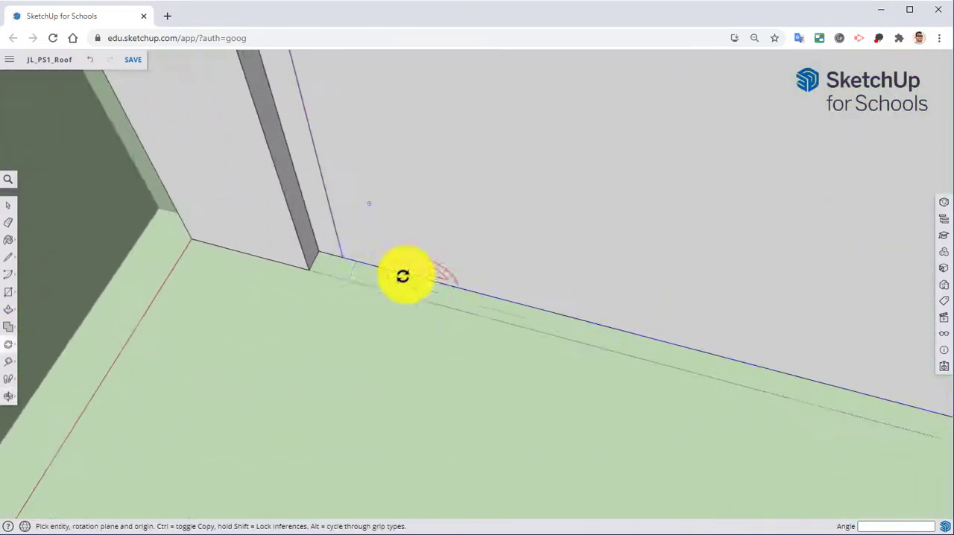
left_click(341, 259)
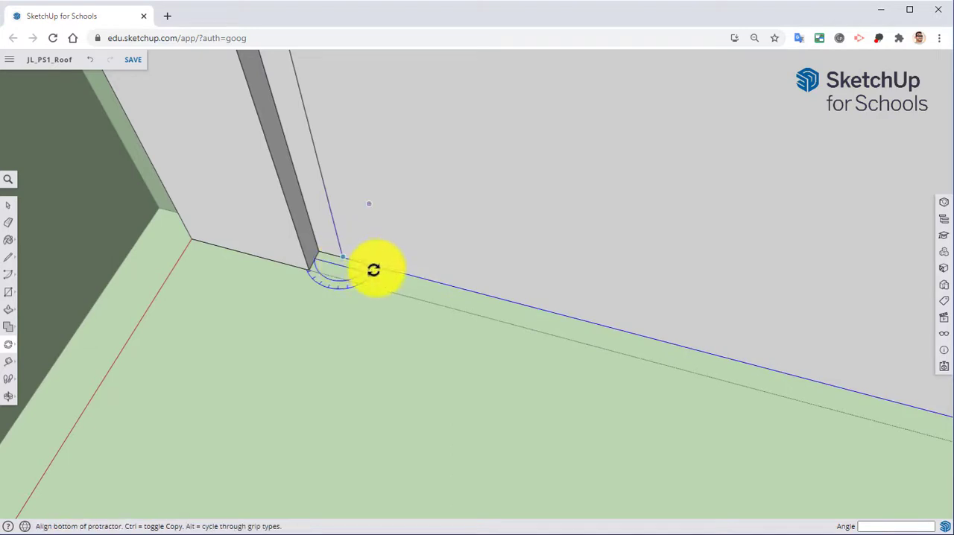
left_click(596, 326)
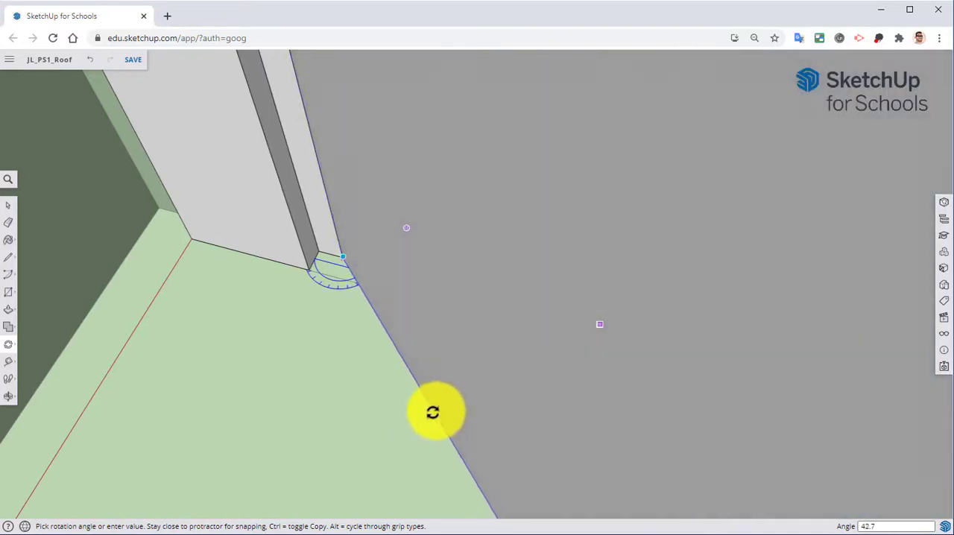
left_click(435, 412)
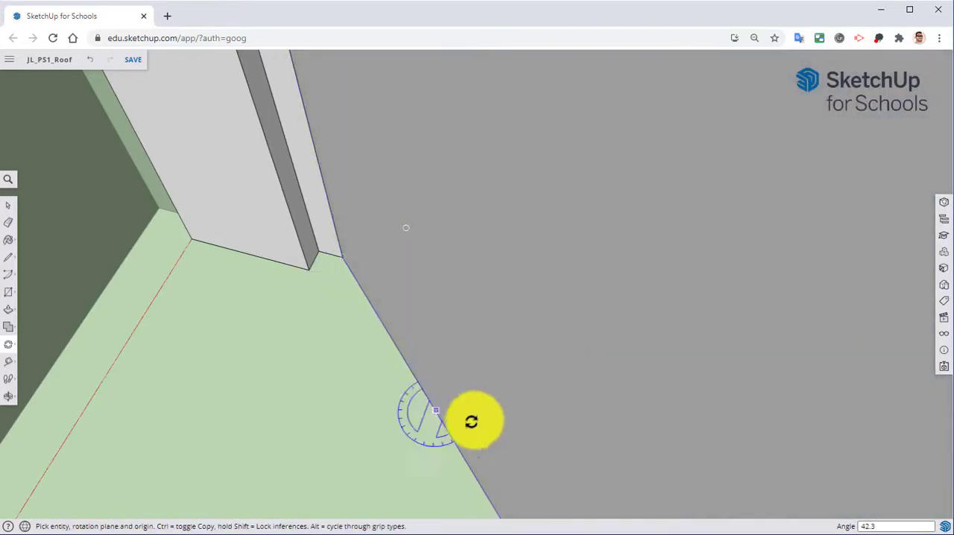
middle_click_drag(472, 422, 411, 373)
right_click(629, 220)
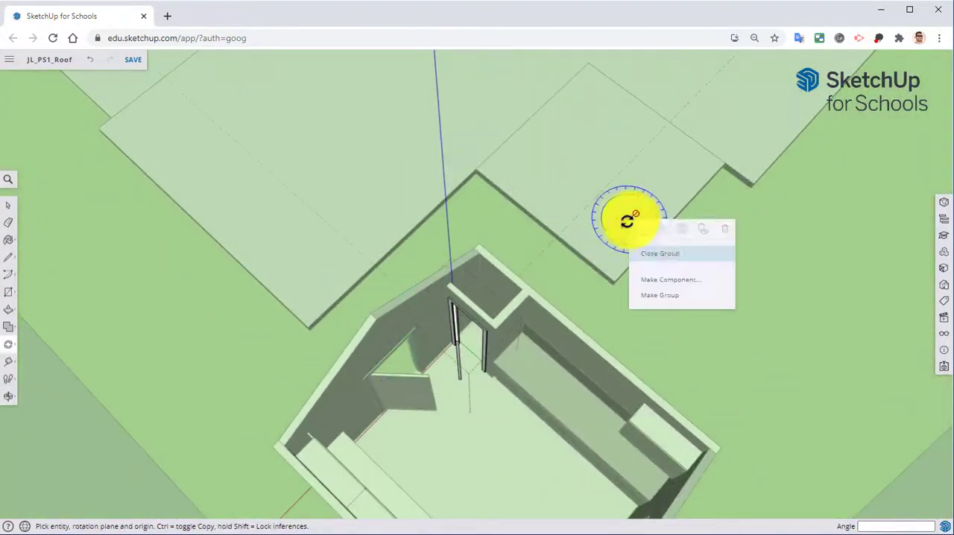
middle_click_drag(663, 264, 666, 175)
Step: Open the house's exterior wall group for editing from the entrance doorway side
key("q")
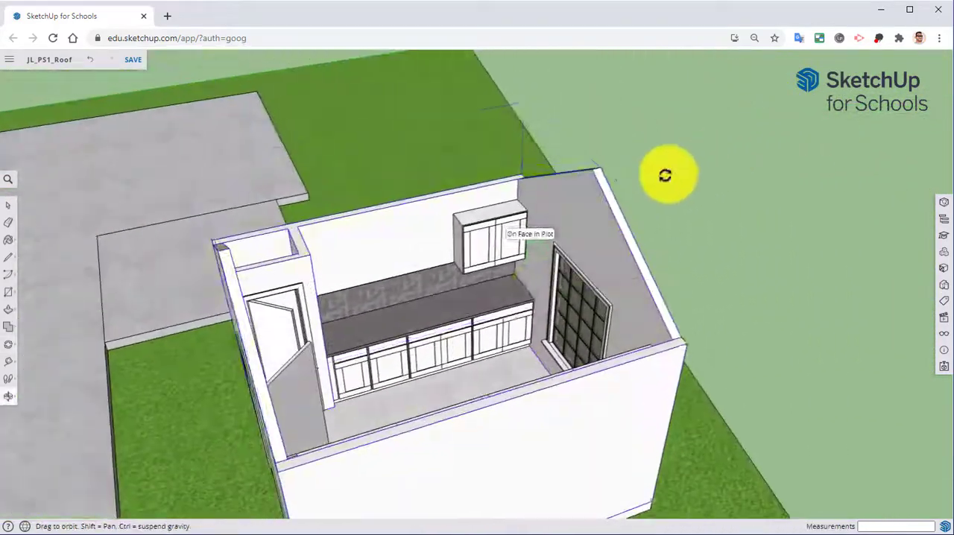
middle_click_drag(531, 288, 821, 96)
scroll(658, 409, "up", 3)
key("space")
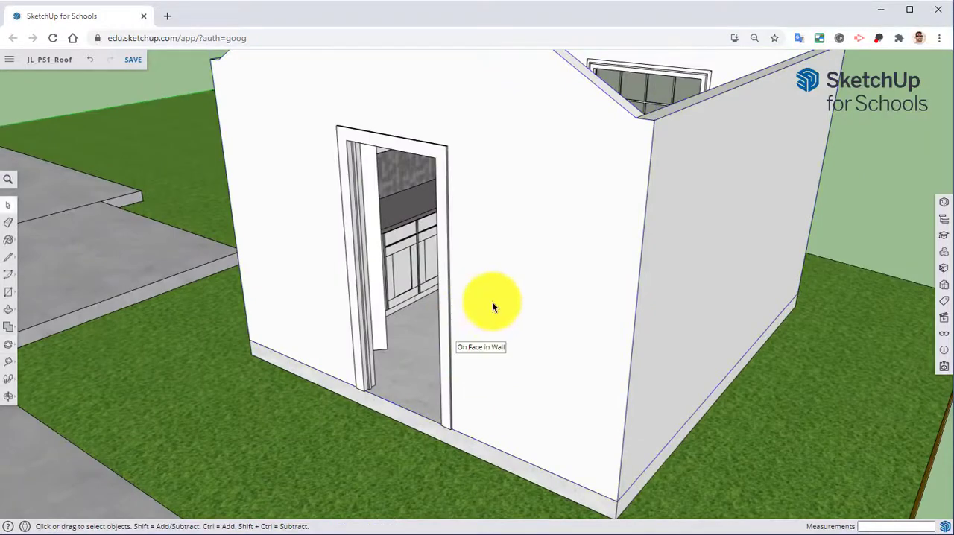
right_click(589, 241)
left_click(613, 353)
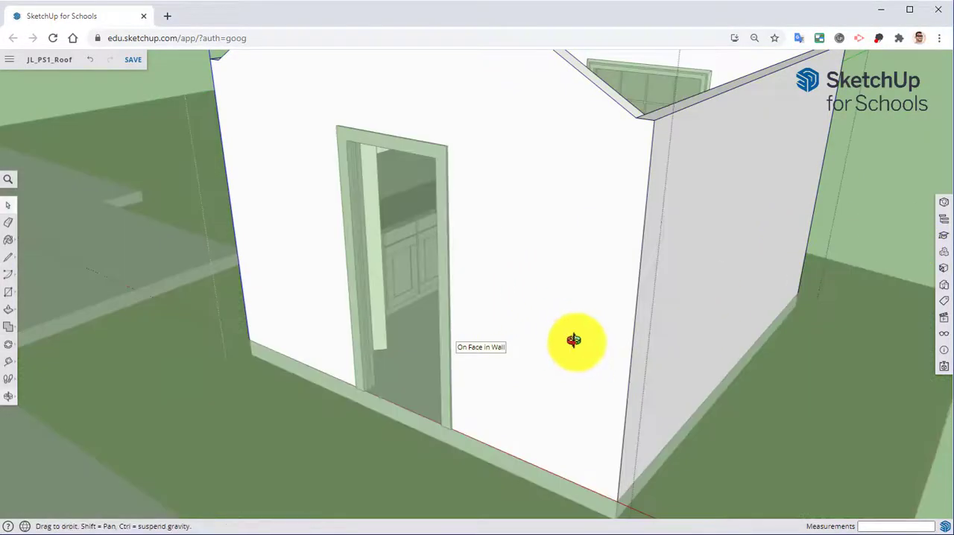
middle_click_drag(573, 340, 558, 362)
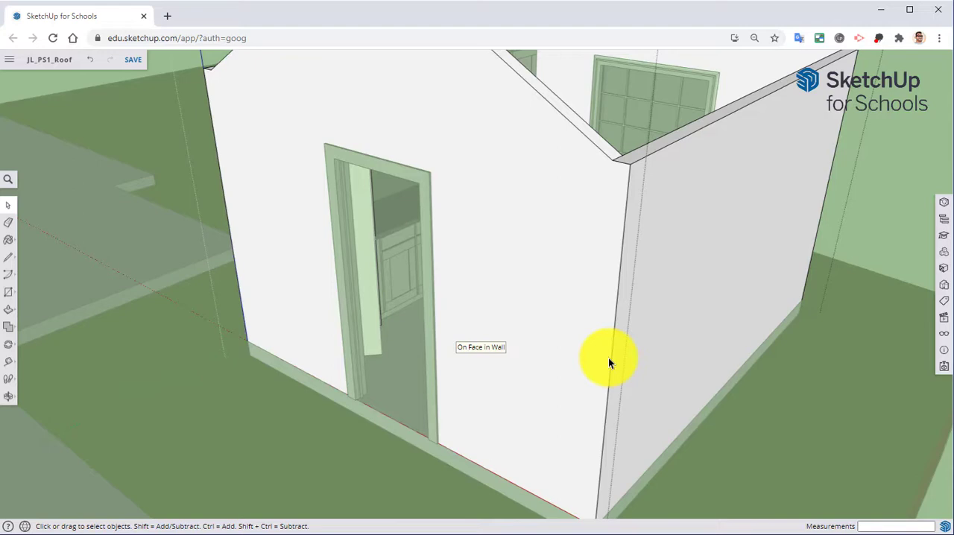
Step: Paint the gabled wall around the entrance doorway with Cladding Siding White from the Brick, Cladding and Siding materials
left_click(944, 270)
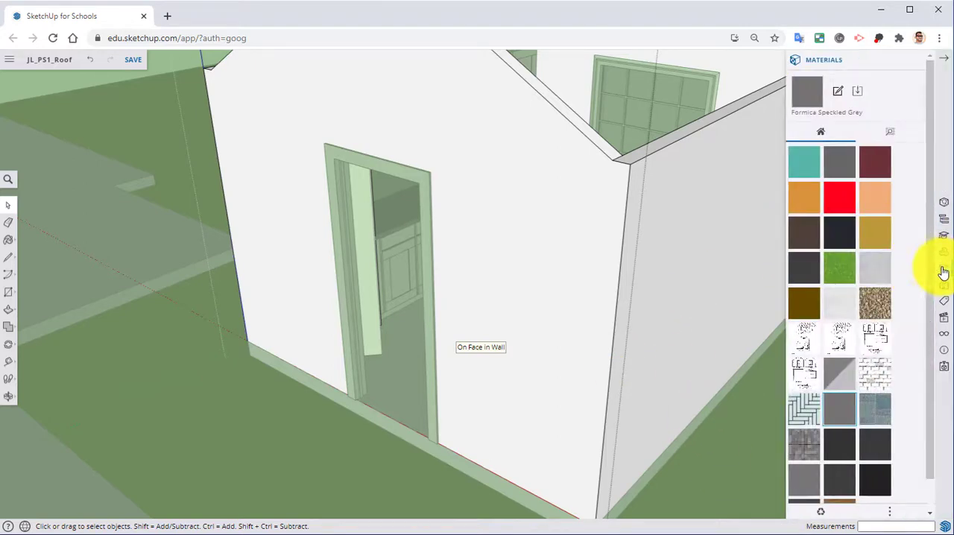
left_click(889, 134)
left_click(847, 275)
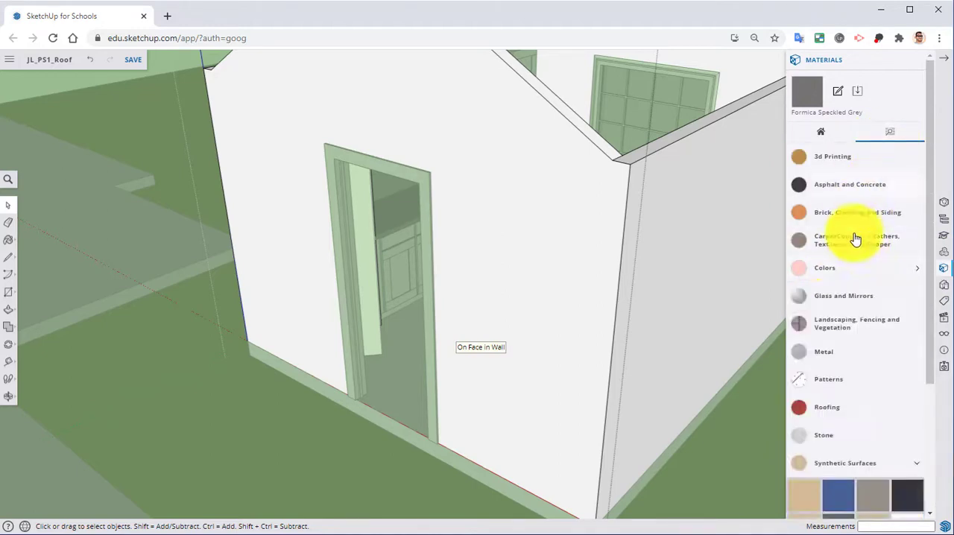
left_click(847, 463)
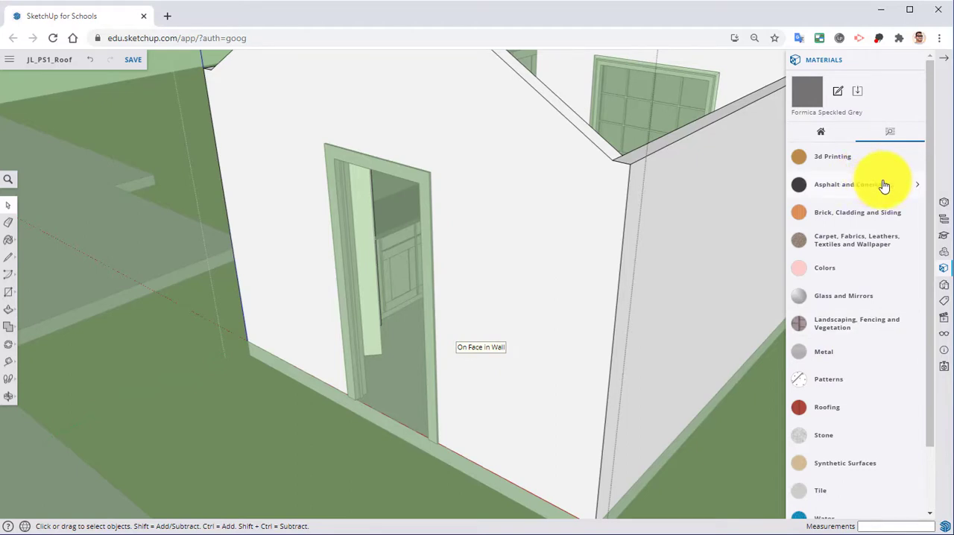
left_click(847, 215)
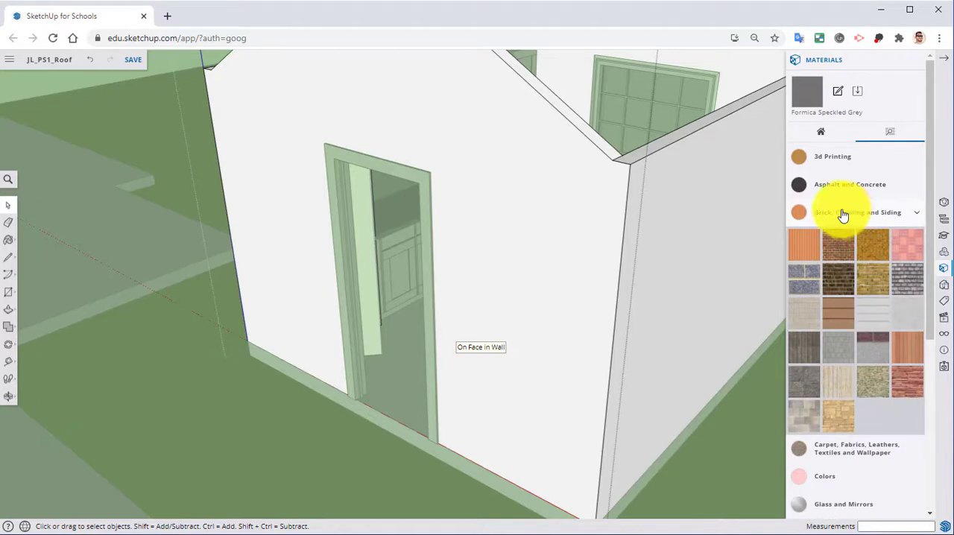
left_click(874, 316)
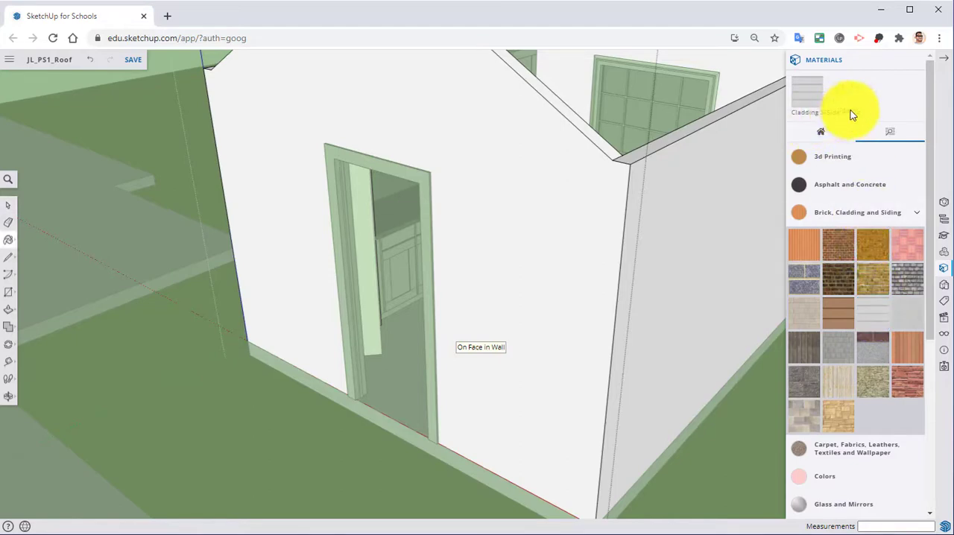
left_click(513, 214)
mouse_move(513, 214)
middle_mouse_down()
mouse_move(554, 281)
mouse_move(617, 230)
mouse_move(516, 292)
mouse_move(409, 288)
mouse_move(496, 298)
mouse_move(519, 261)
mouse_move(576, 284)
mouse_move(528, 156)
middle_mouse_up()
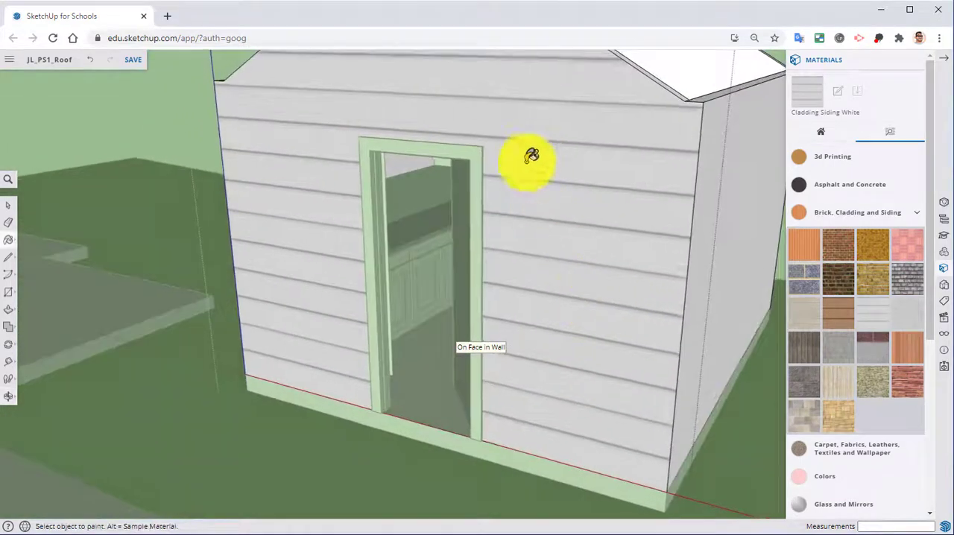
Step: Reposition the siding texture on the entrance wall and scale it down slightly so the boards become narrower
right_click(545, 206)
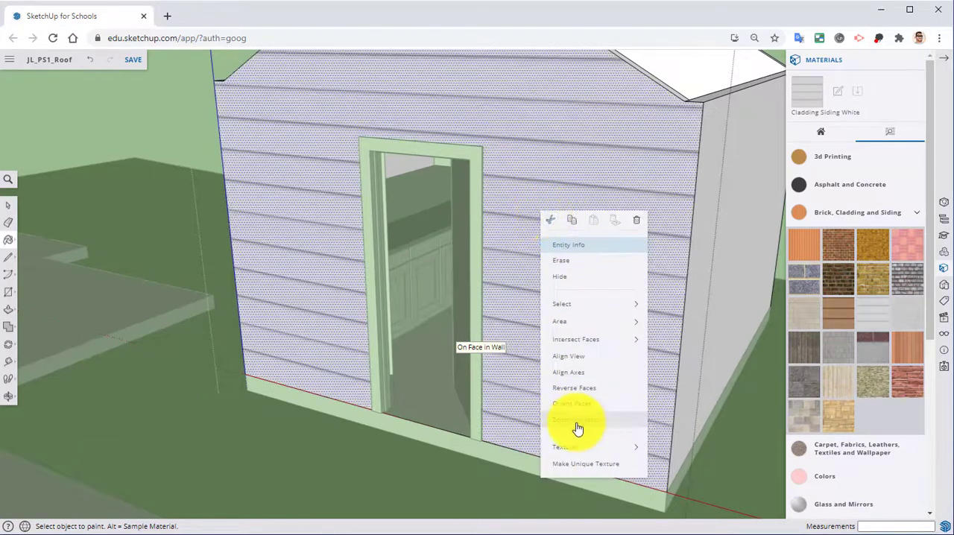
mouse_move(570, 453)
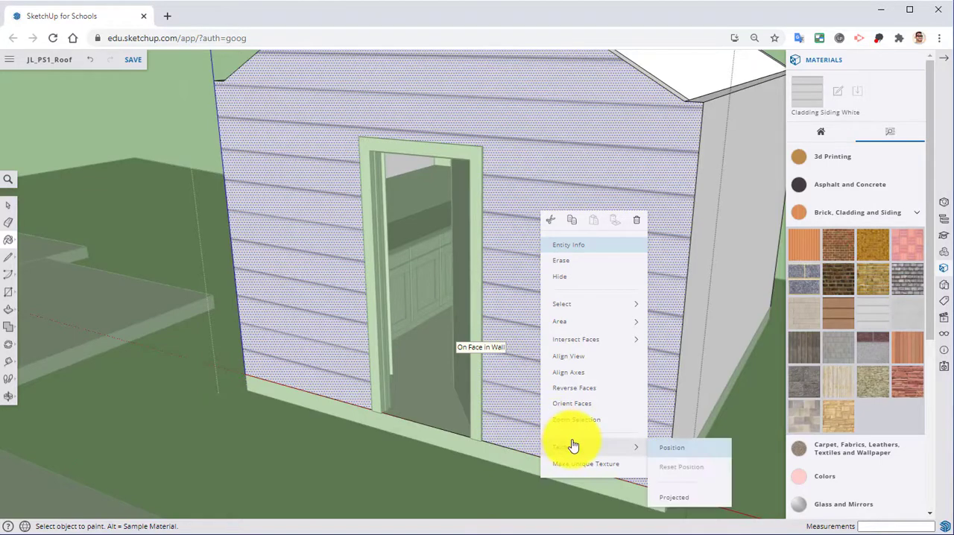
left_click(683, 444)
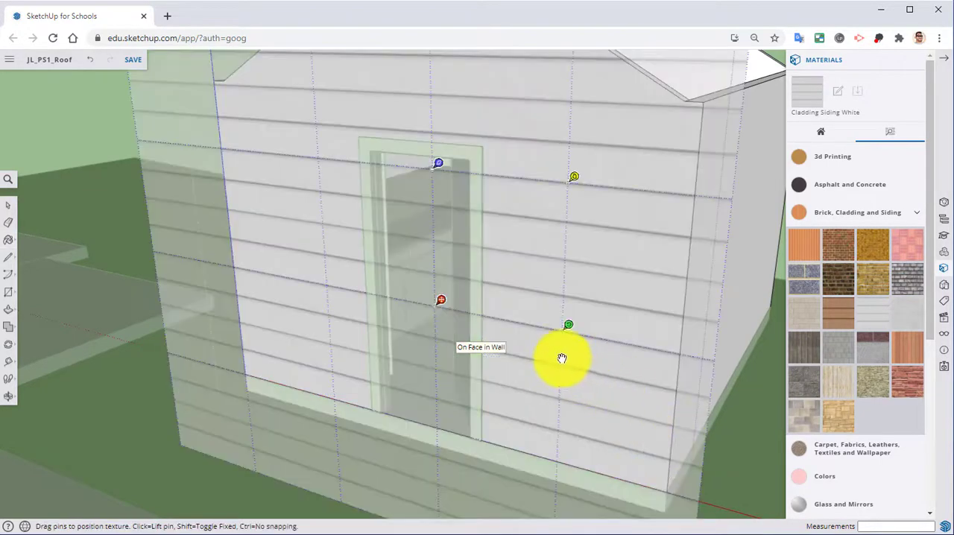
scroll(553, 351, "down", 3)
middle_click_drag(549, 349, 564, 357)
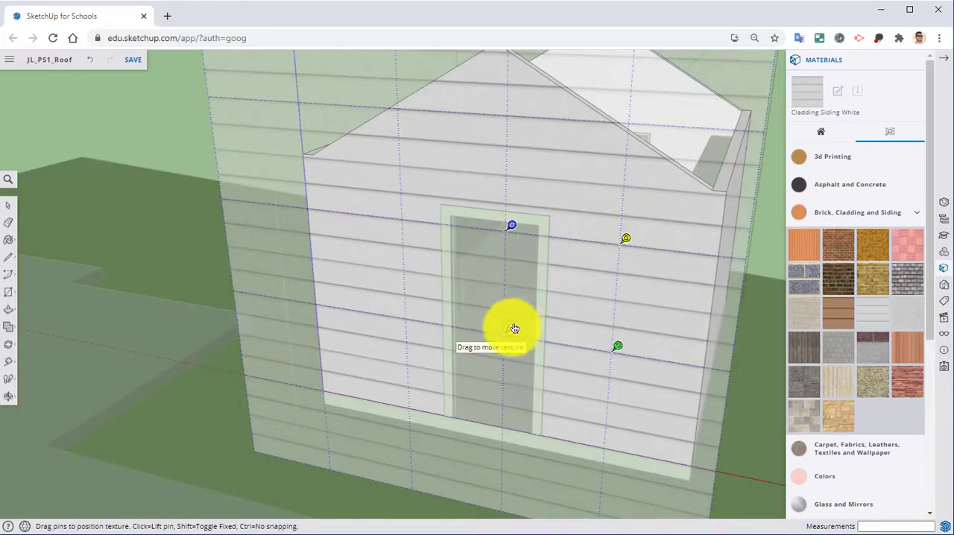
mouse_move(512, 333)
left_mouse_down()
mouse_move(522, 332)
mouse_move(470, 321)
mouse_move(519, 330)
left_mouse_up()
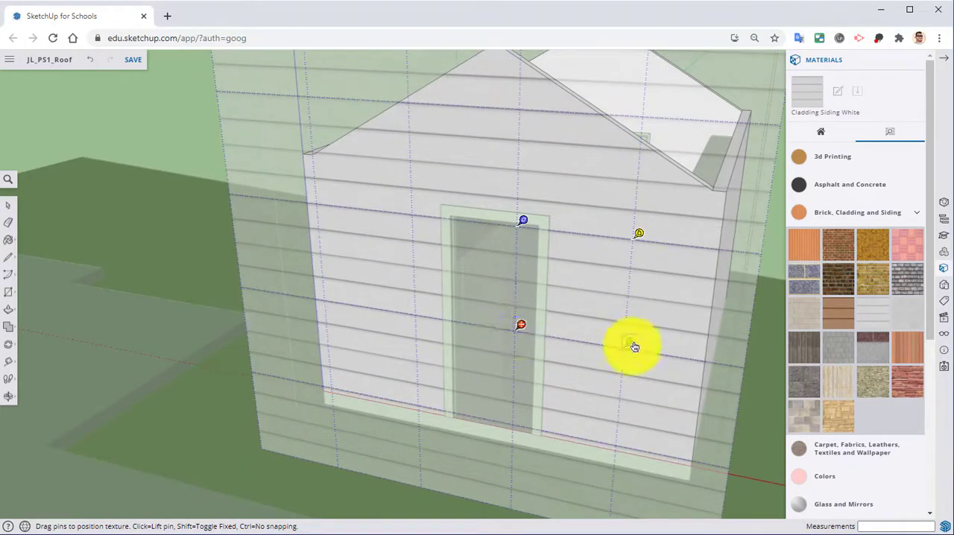
left_click_drag(633, 347, 613, 342)
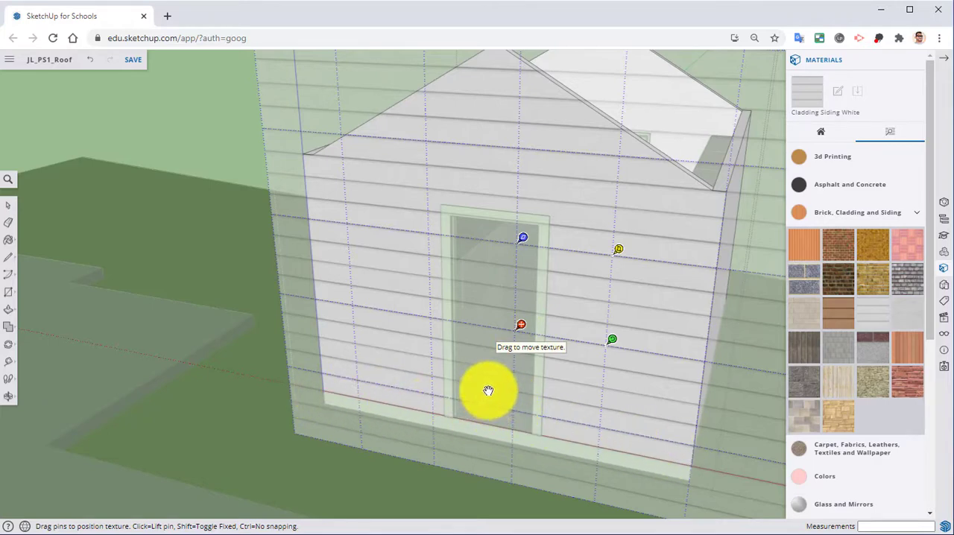
key("Return")
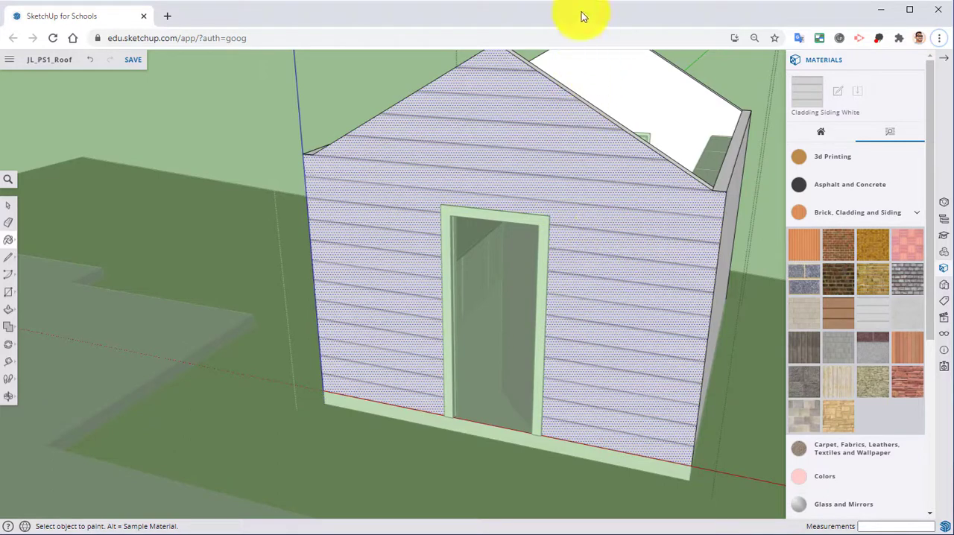
Step: Sample the adjusted siding from the entrance wall and paint the other three exterior walls with it
middle_click_drag(601, 224, 566, 205)
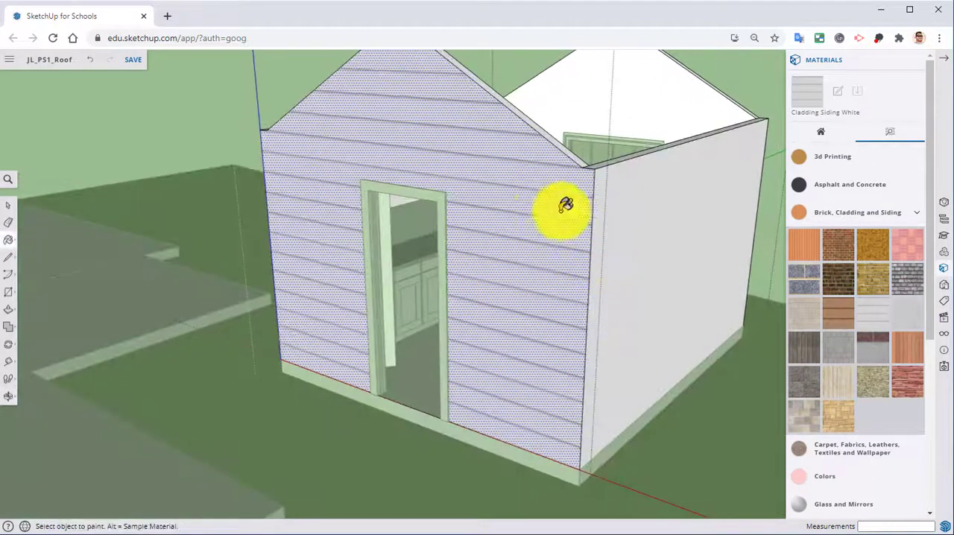
key("alt")
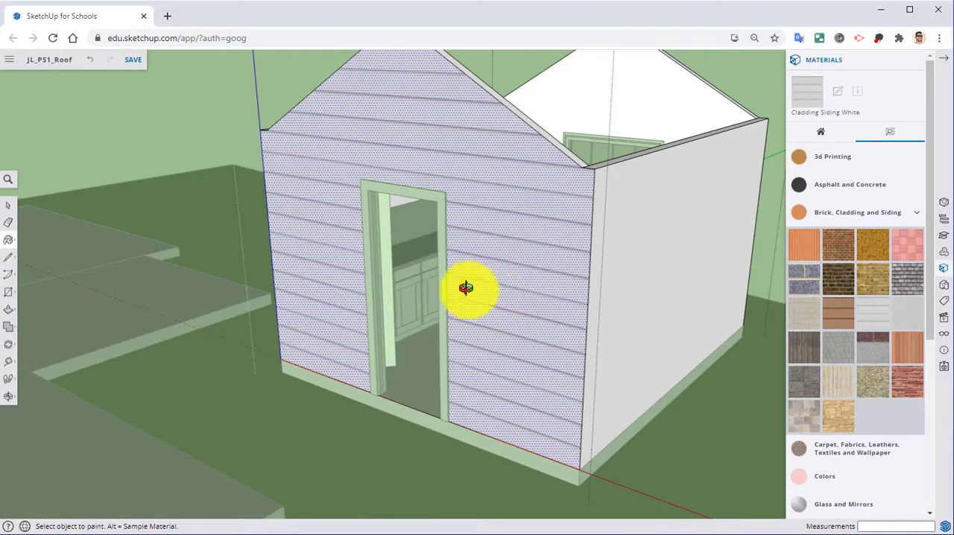
middle_click_drag(465, 288, 398, 121)
left_click(515, 192)
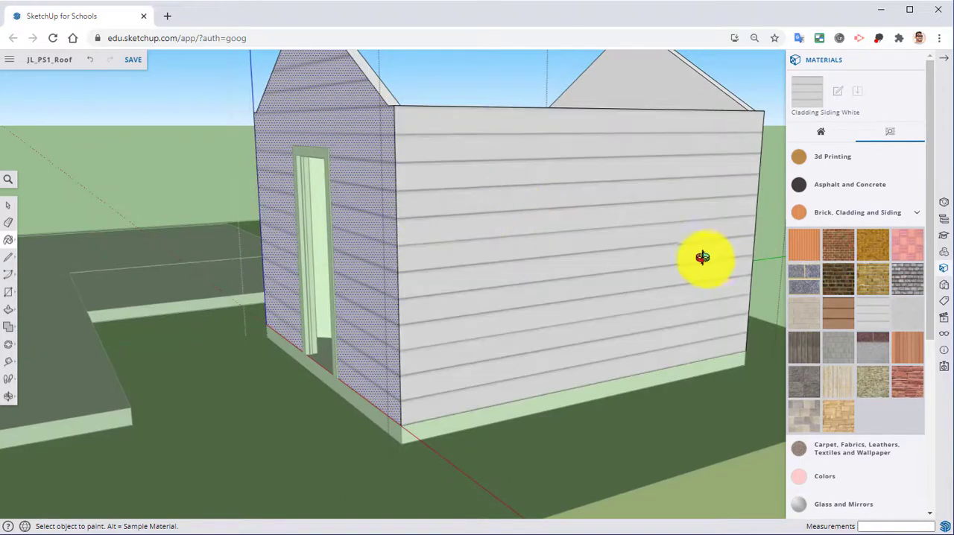
mouse_move(702, 260)
middle_mouse_down()
mouse_move(159, 279)
mouse_move(330, 124)
middle_mouse_up()
left_click(652, 175)
mouse_move(652, 175)
middle_mouse_down()
mouse_move(323, 181)
mouse_move(443, 217)
middle_mouse_up()
left_click(715, 231)
mouse_move(734, 228)
middle_mouse_down()
mouse_move(529, 264)
mouse_move(481, 320)
mouse_move(323, 313)
mouse_move(479, 278)
mouse_move(445, 179)
middle_mouse_up()
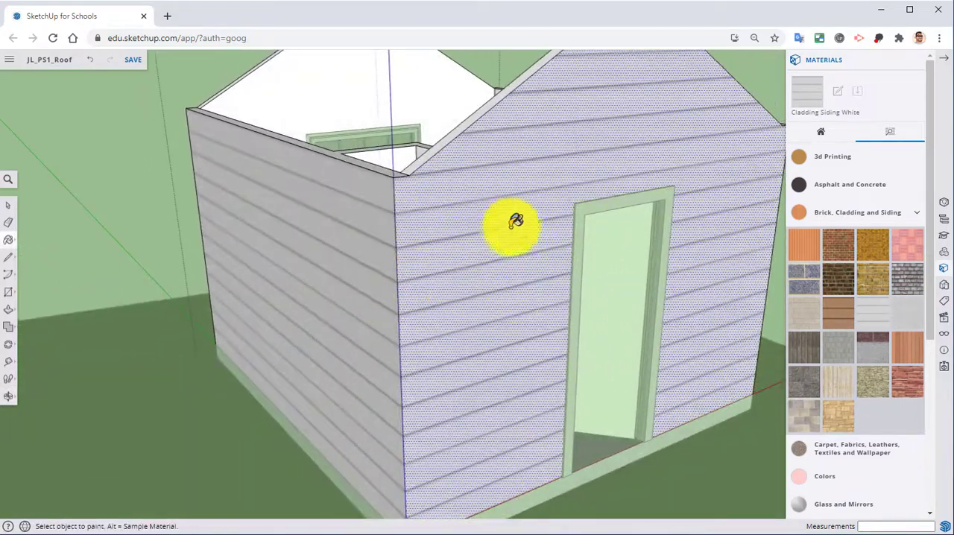
Step: Close the exterior wall group to finish editing the siding
mouse_move(480, 224)
middle_mouse_down()
mouse_move(496, 184)
mouse_move(603, 216)
mouse_move(485, 217)
middle_mouse_up()
right_click(727, 159)
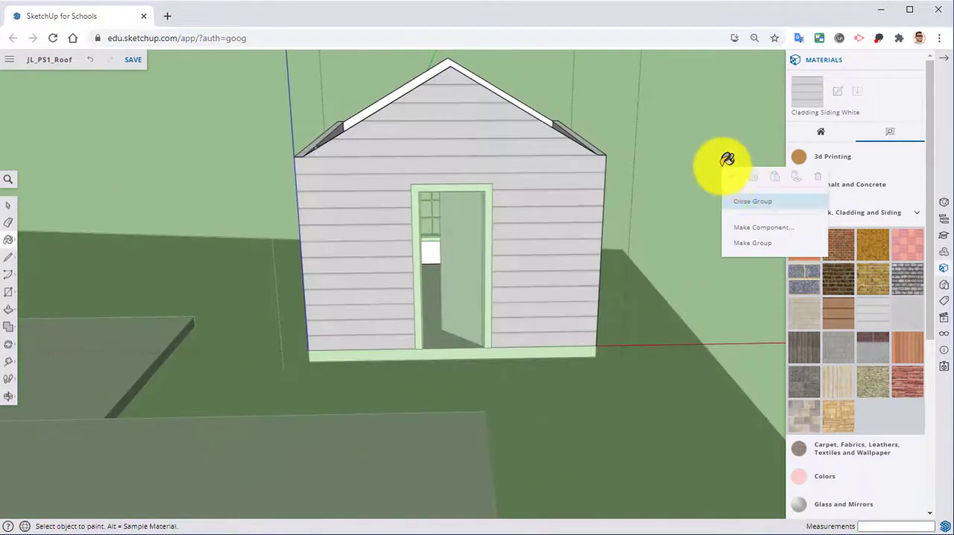
left_click(757, 208)
middle_click_drag(713, 149, 596, 205)
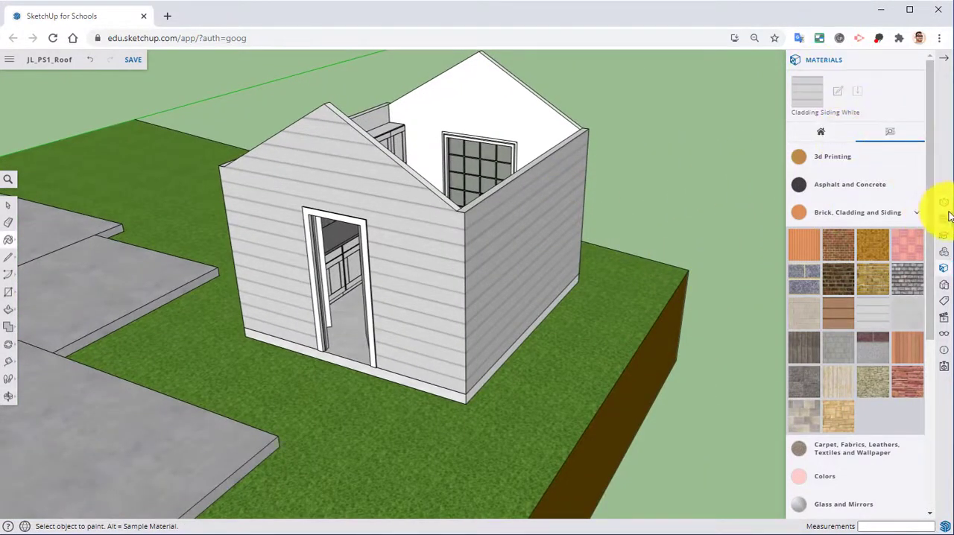
Step: Make the roof visible again by turning on the Roof tag
left_click(944, 300)
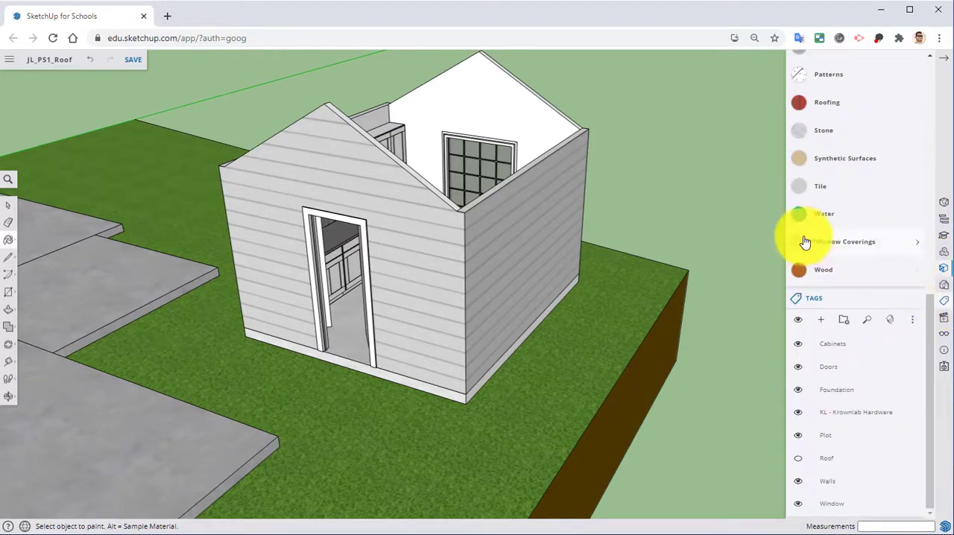
left_click(796, 459)
key("o")
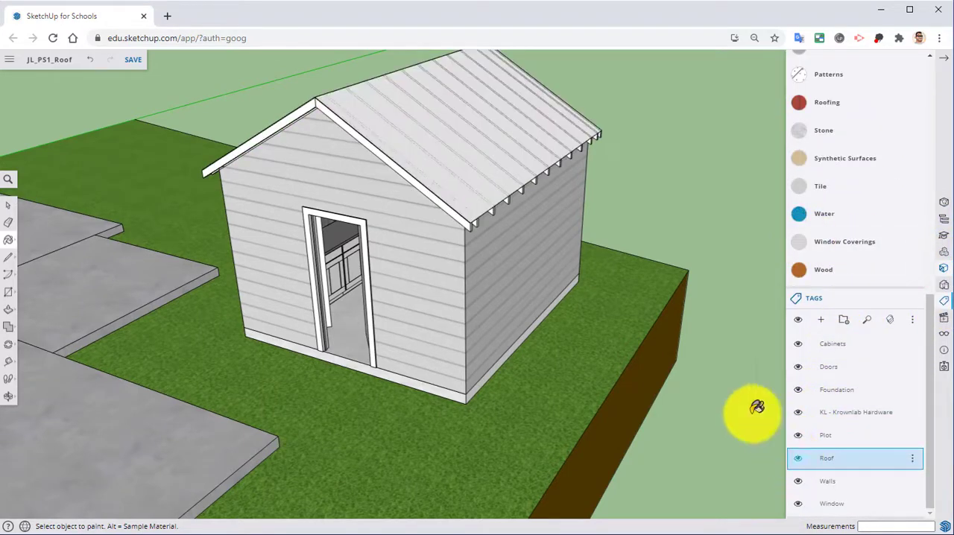
left_click_drag(607, 264, 598, 294)
middle_click_drag(598, 295, 617, 285)
Step: Open the roof group, and within it the nested group of the slope panel, for editing
scroll(865, 220, "up", 3)
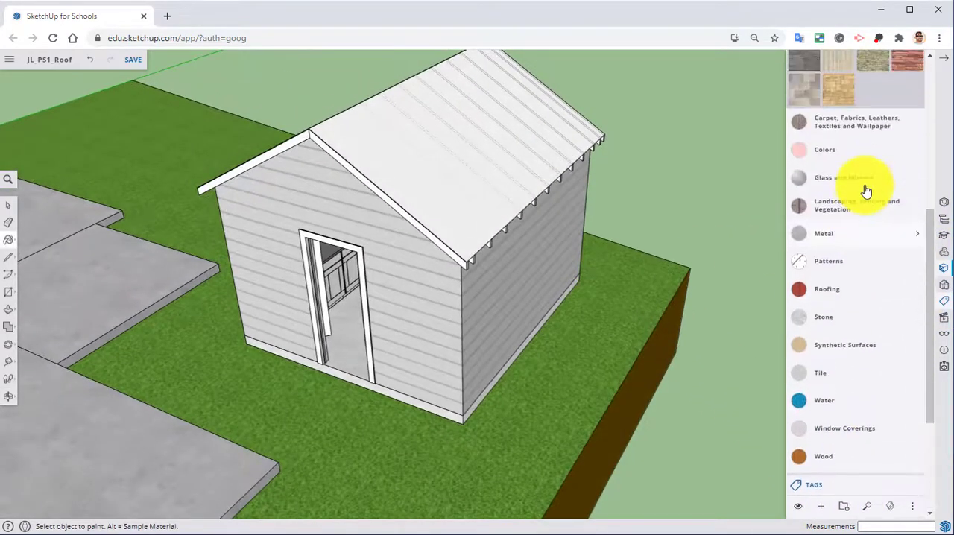
right_click(472, 161)
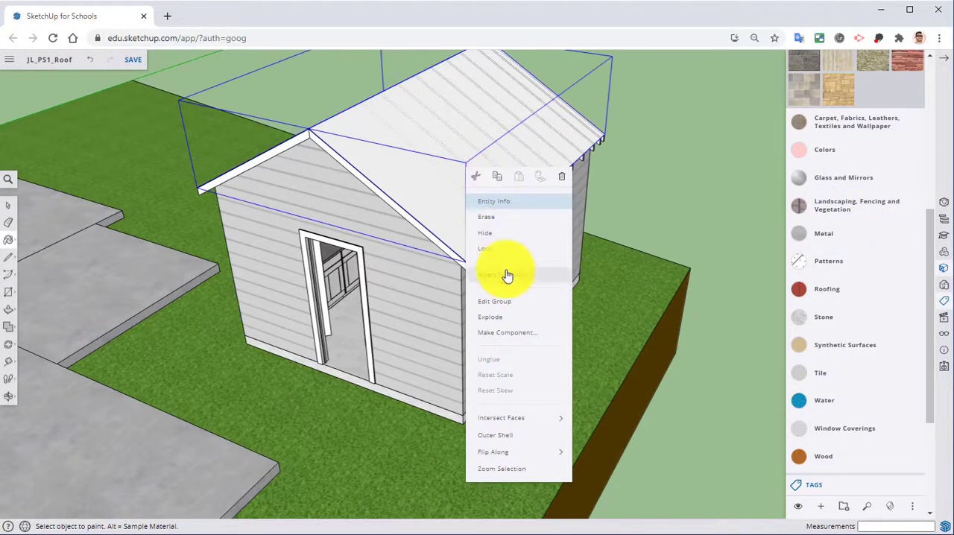
left_click(500, 307)
right_click(460, 158)
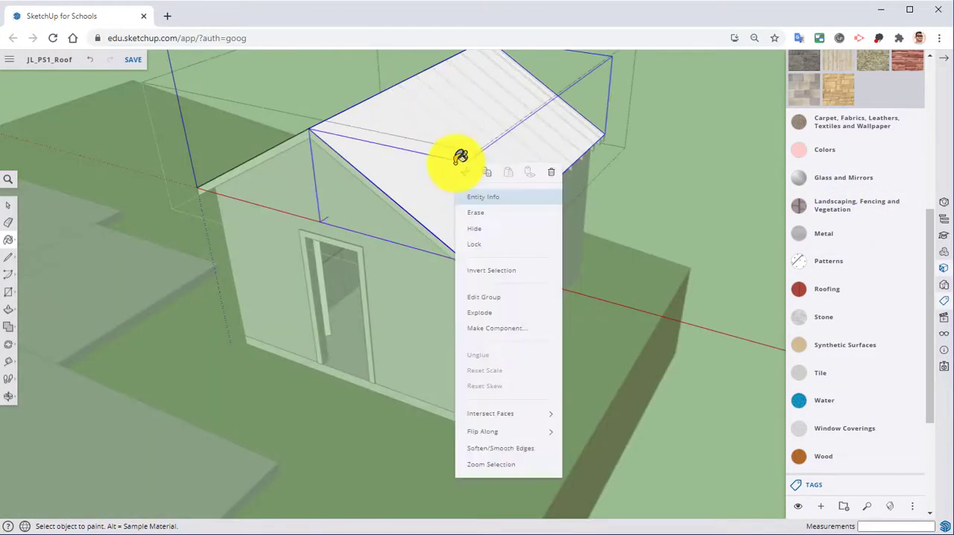
left_click(496, 308)
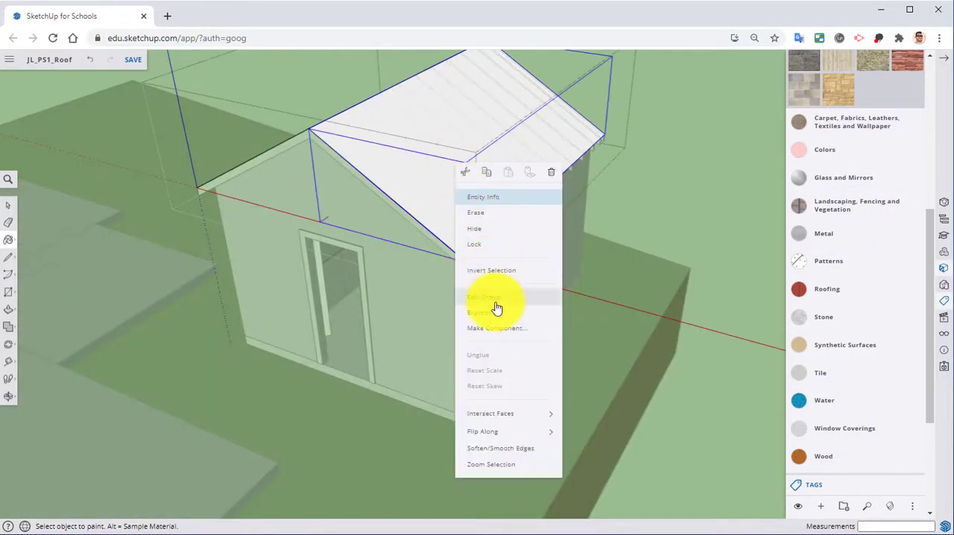
Step: Paint the open roof slope with the gray-brown shingle texture from the Roofing materials
right_click(437, 170)
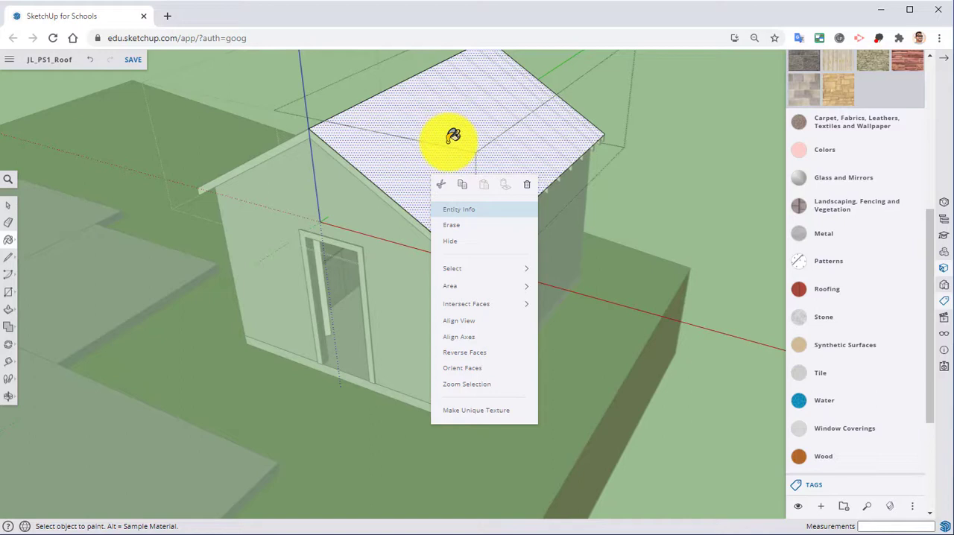
left_click(841, 295)
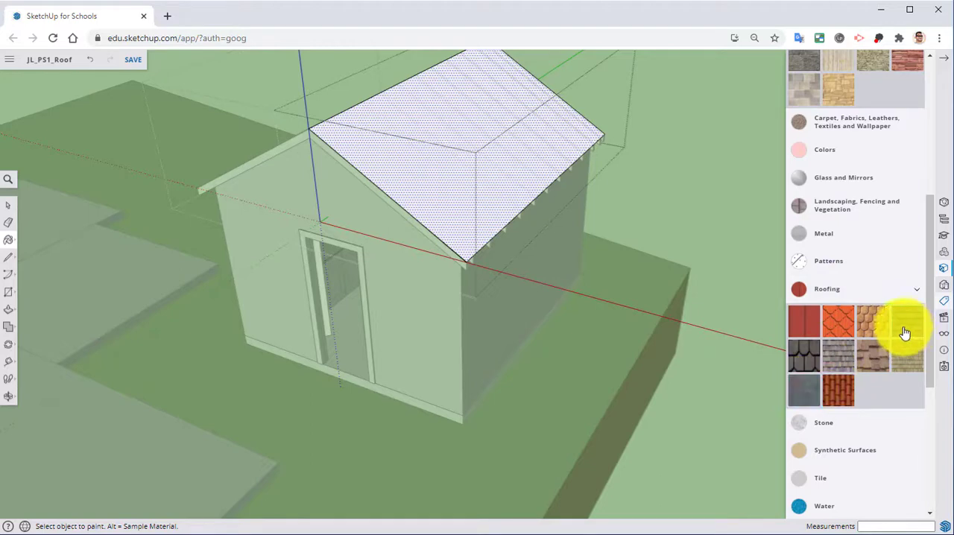
left_click(505, 155)
Step: Reposition the shingle texture slightly on the painted roof slope
mouse_move(497, 156)
middle_mouse_down()
mouse_move(433, 185)
mouse_move(439, 198)
middle_mouse_up()
right_click(446, 192)
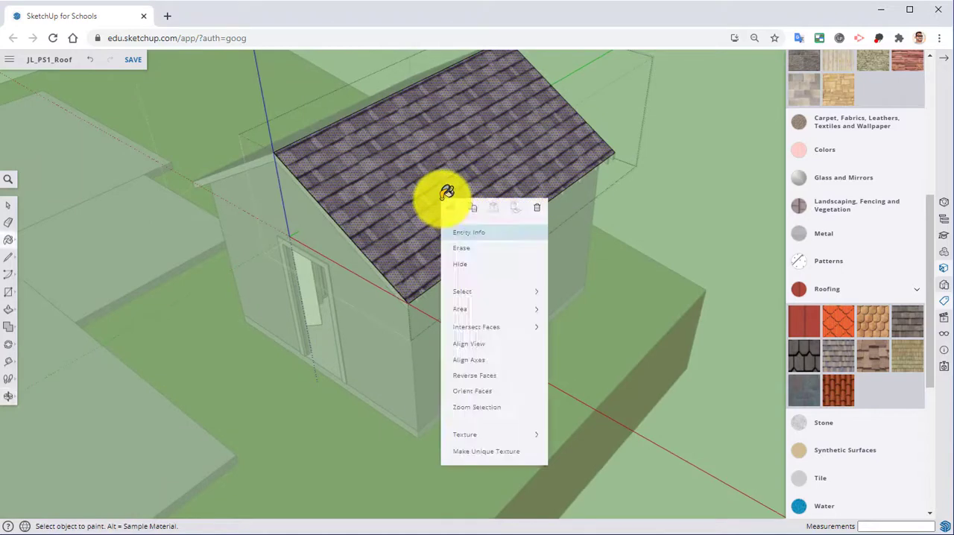
mouse_move(481, 436)
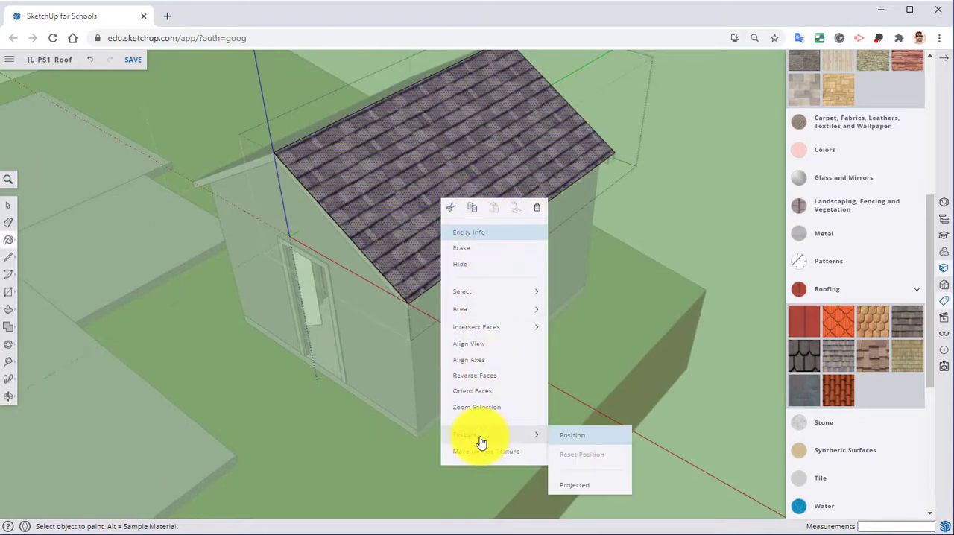
left_click(607, 436)
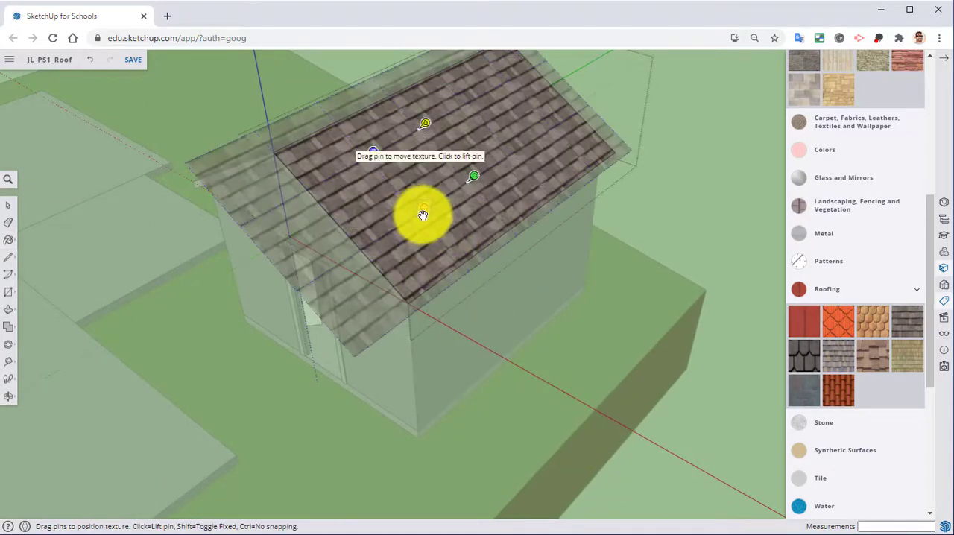
left_click_drag(424, 213, 426, 216)
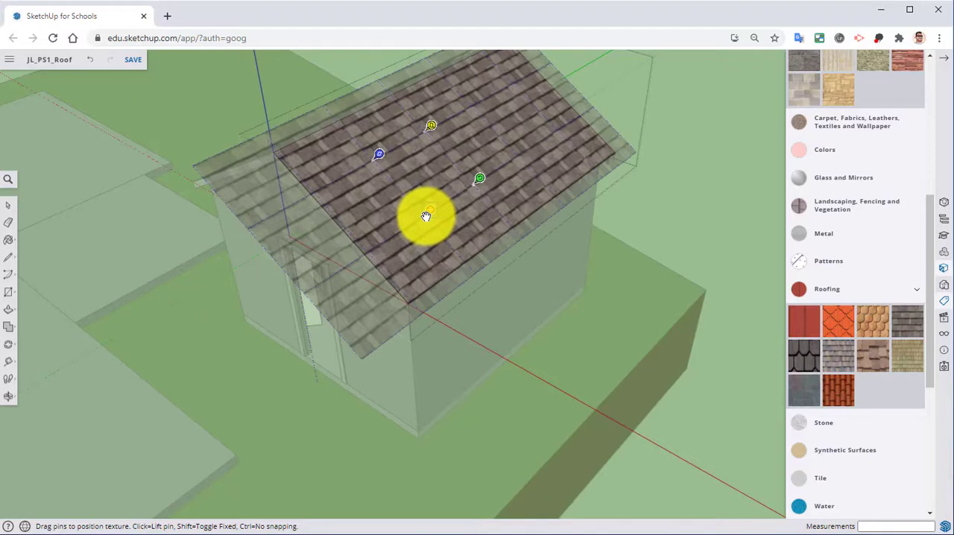
key("Return")
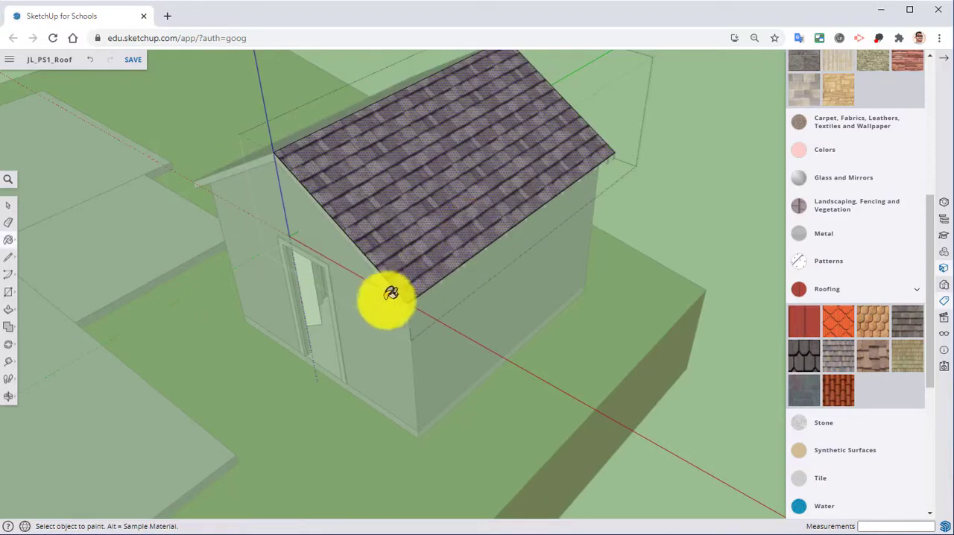
Step: Close the first slope's group, open the opposite roof slope's group and paint it with the same shingles
middle_click_drag(392, 295, 677, 202)
right_click(680, 209)
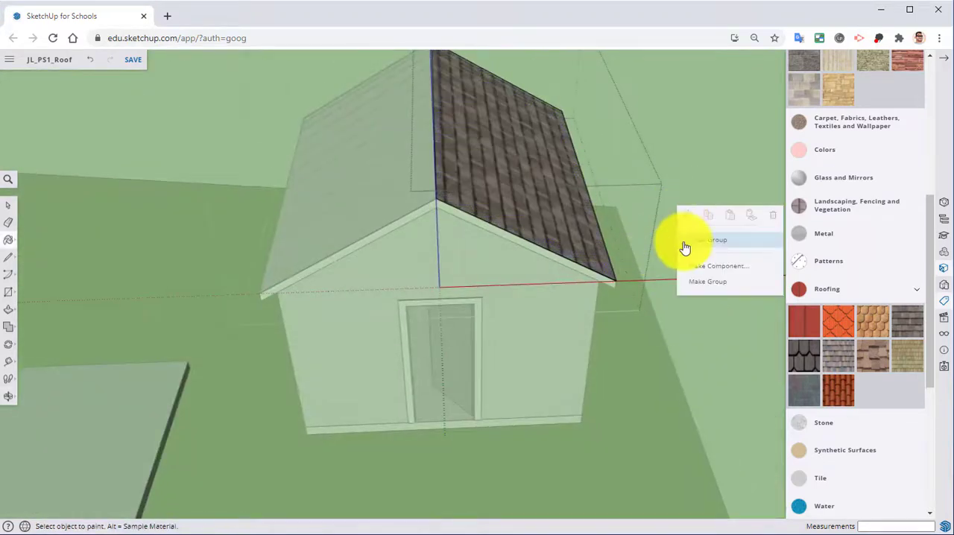
mouse_move(684, 247)
middle_mouse_down()
mouse_move(370, 219)
mouse_move(606, 245)
middle_mouse_up()
right_click(550, 216)
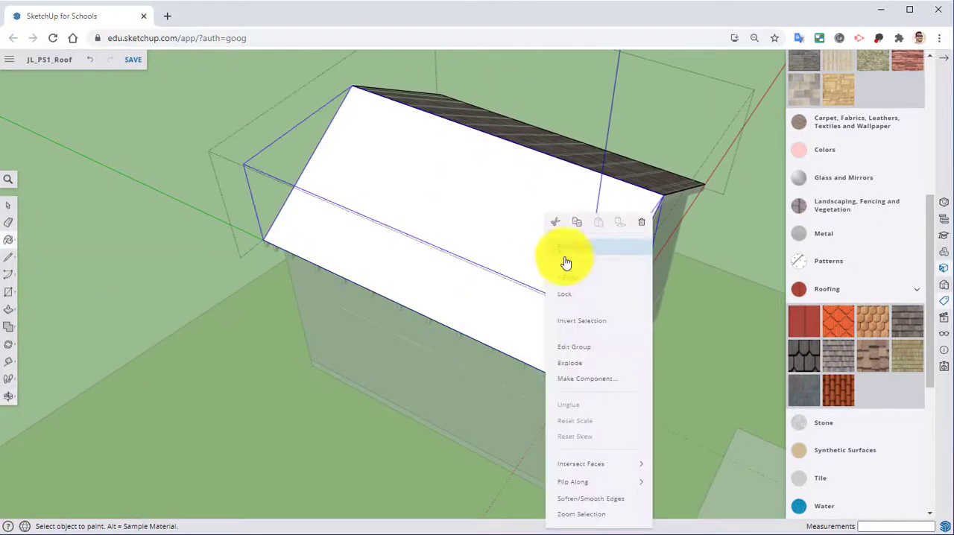
left_click(574, 345)
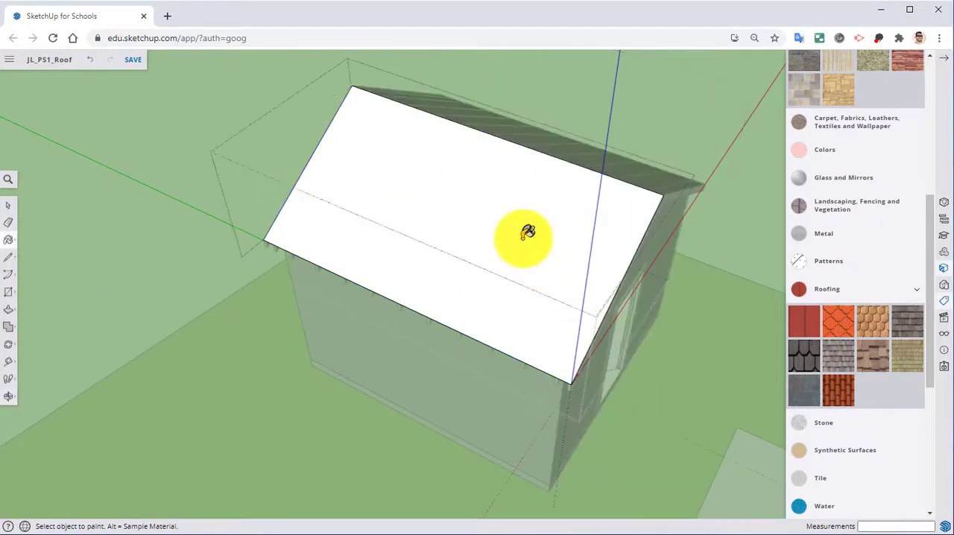
left_click(526, 233)
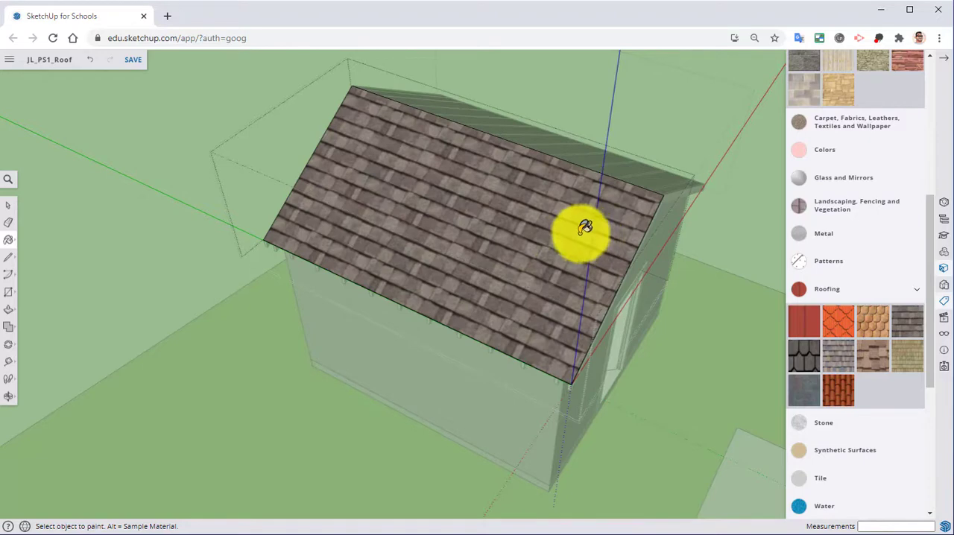
Step: Close the second slope's group and the roof group to finish editing the roof
middle_click_drag(585, 227, 351, 223)
right_click(168, 171)
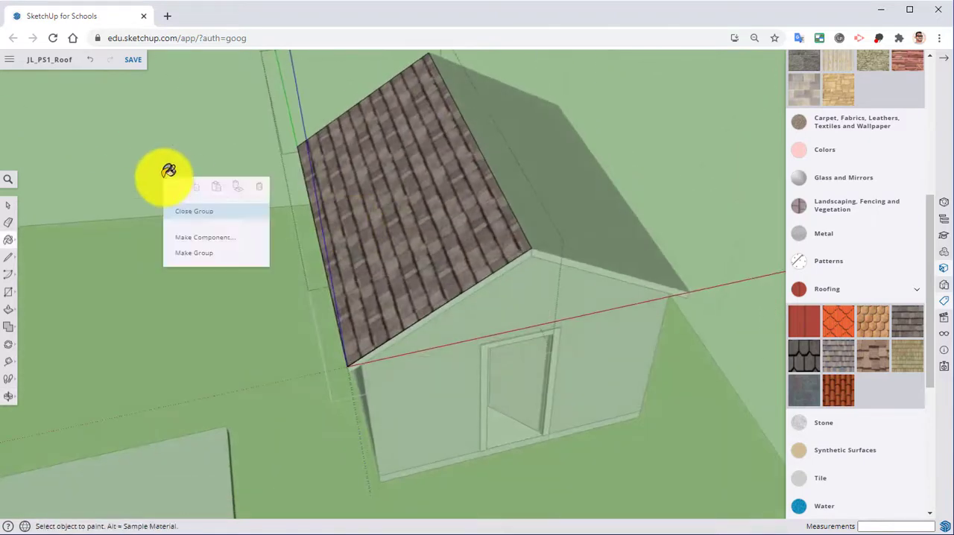
mouse_move(219, 206)
middle_mouse_down()
mouse_move(277, 216)
mouse_move(198, 176)
mouse_move(214, 116)
mouse_move(204, 100)
mouse_move(128, 138)
middle_mouse_up()
right_click(158, 152)
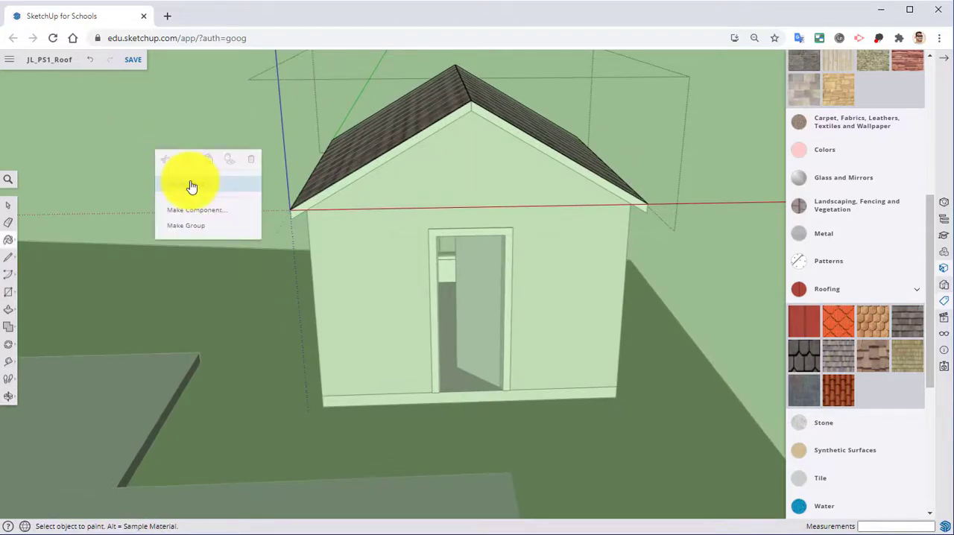
mouse_move(191, 186)
middle_mouse_down()
mouse_move(277, 179)
mouse_move(234, 186)
mouse_move(222, 217)
mouse_move(251, 273)
middle_mouse_up()
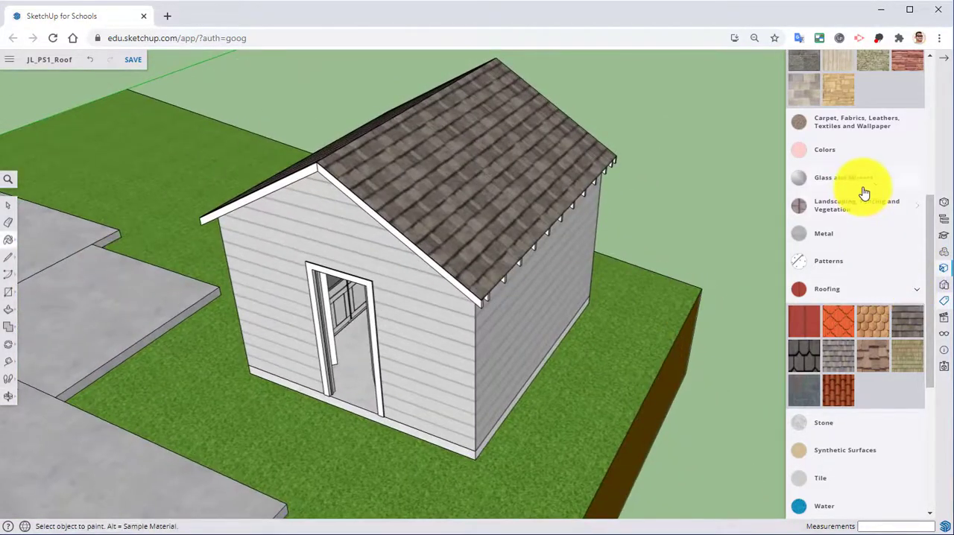
Step: Hide the roof by turning off the Roof tag
scroll(812, 186, "up", 4)
scroll(812, 246, "down", 4)
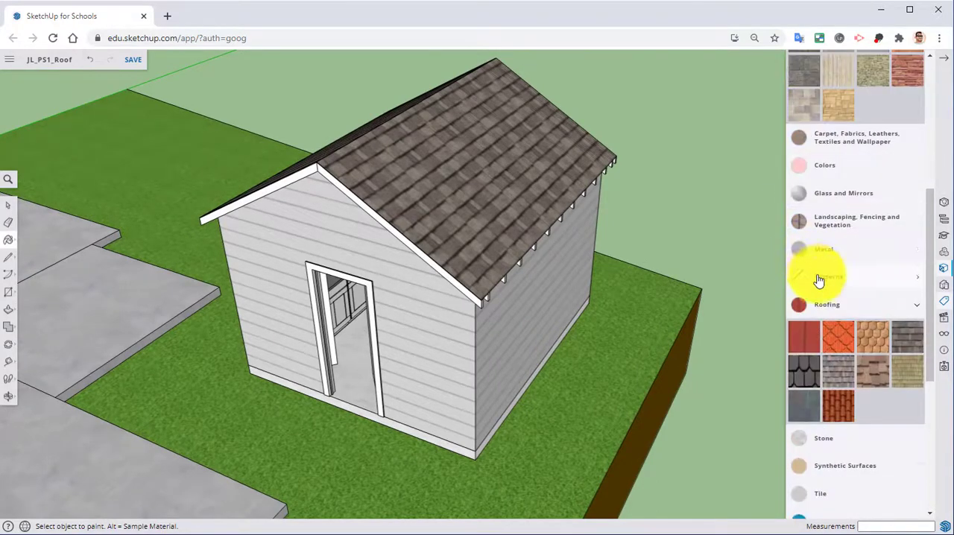
scroll(808, 321, "down", 5)
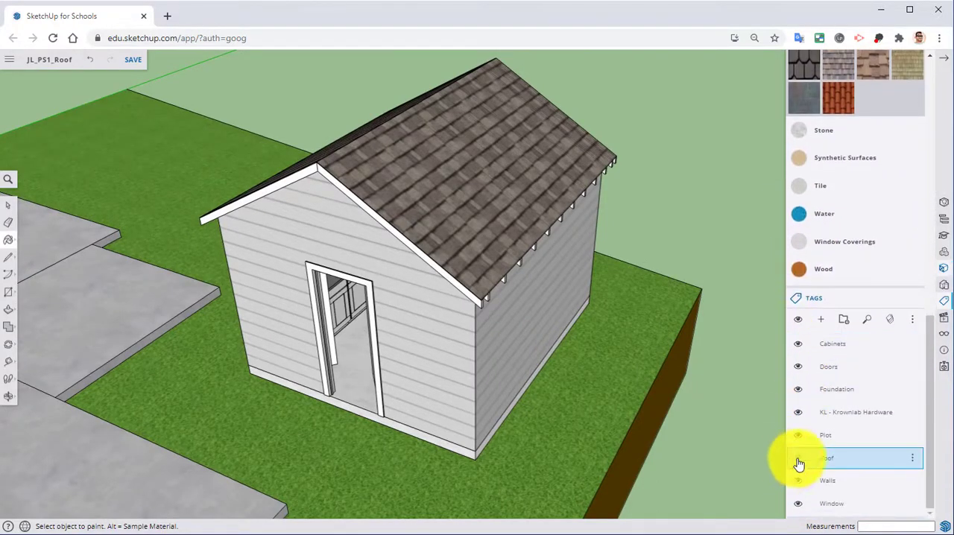
left_click(798, 458)
Step: Examine the kitchen's tiled backsplash near the closet door and the bare wall between the counter and upper cabinets
middle_click_drag(596, 351, 316, 350)
scroll(453, 223, "up", 3)
middle_click_drag(453, 223, 292, 247)
scroll(362, 147, "up", 3)
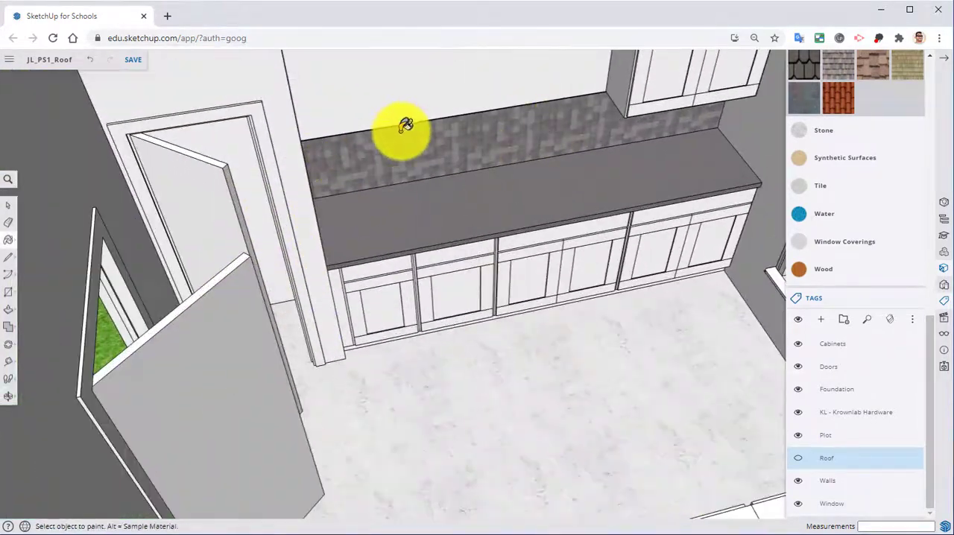
scroll(453, 217, "up", 2)
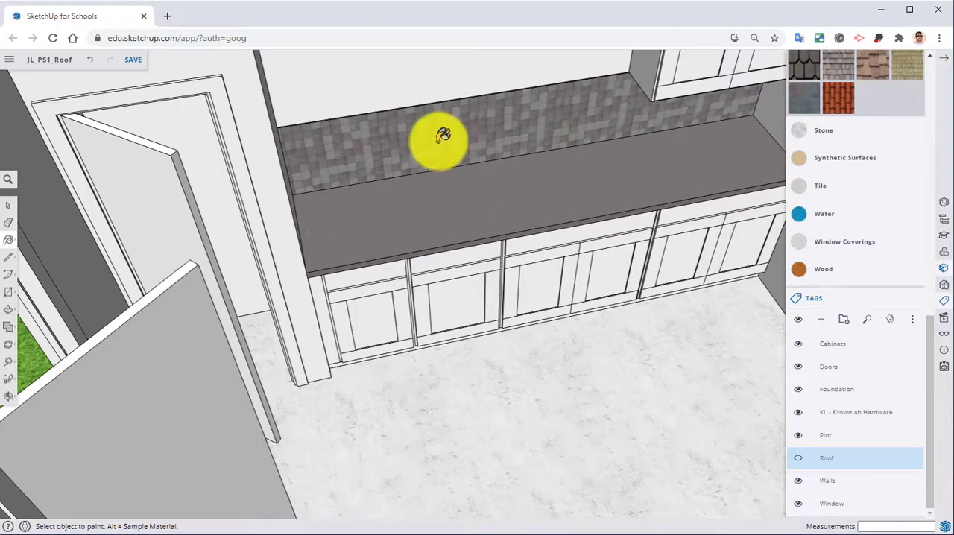
middle_click_drag(421, 140, 514, 81)
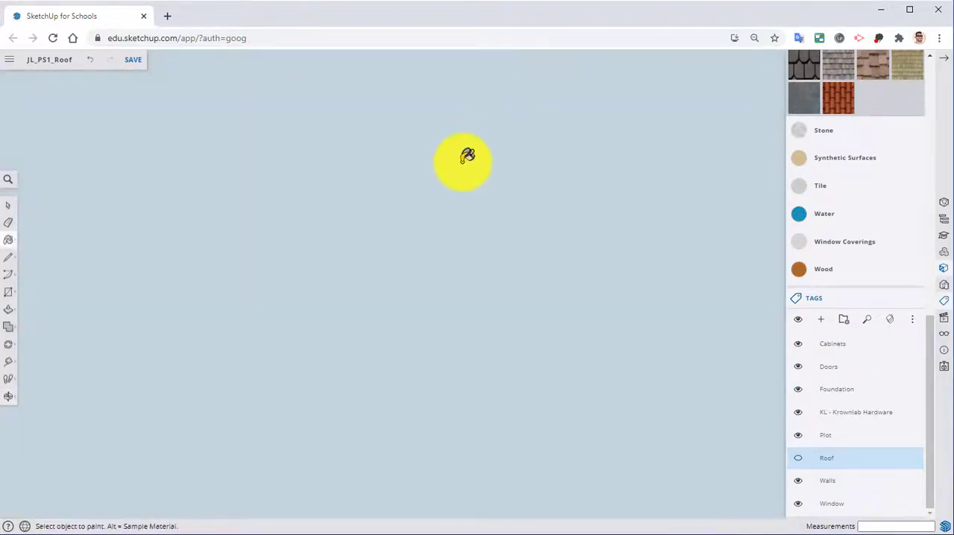
scroll(483, 209, "down", 3)
mouse_move(488, 240)
middle_mouse_down()
mouse_move(496, 197)
mouse_move(514, 191)
middle_mouse_up()
scroll(488, 207, "down", 4)
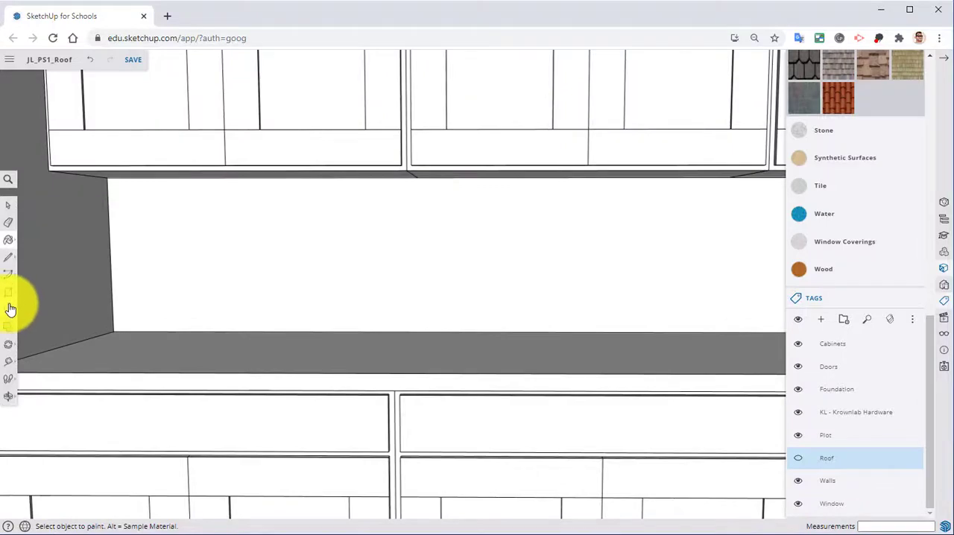
Step: Draw a rectangle about 1' 6" by 12' 4" across the bare wall between the kitchen counter and the upper cabinets
left_click(8, 291)
middle_click_drag(176, 277, 122, 202)
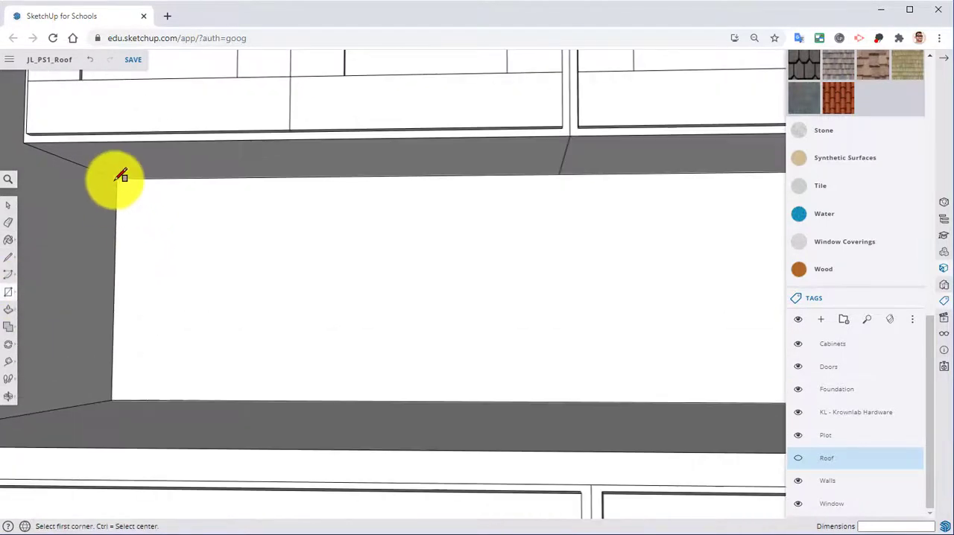
left_click(119, 177)
middle_click_drag(390, 266, 313, 257)
middle_click_drag(500, 258, 457, 272)
scroll(678, 366, "up", 3)
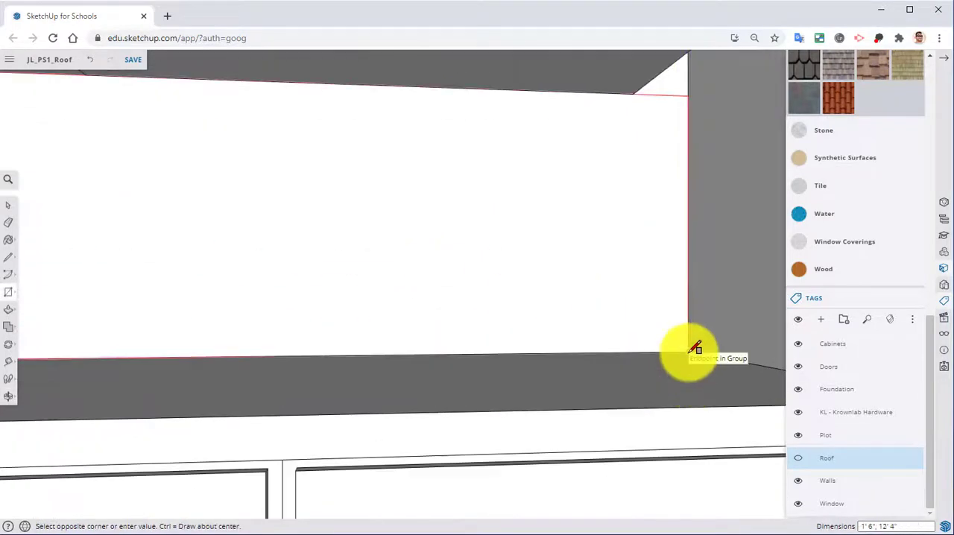
left_click(693, 348)
Step: Push/Pull the backsplash rectangle out from the wall by 1/4"
scroll(649, 336, "down", 3)
middle_click_drag(588, 291, 417, 299)
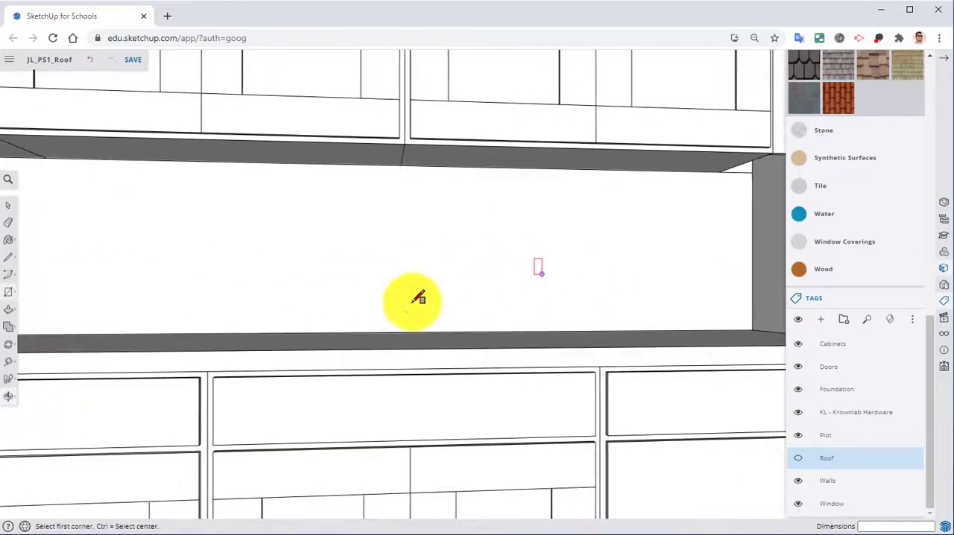
key("p")
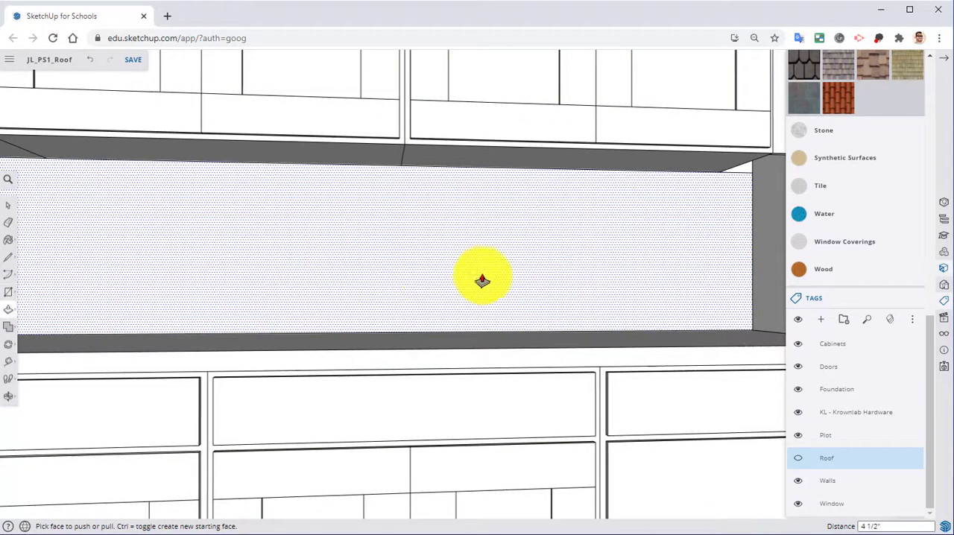
middle_click_drag(482, 280, 594, 257)
left_click(558, 273)
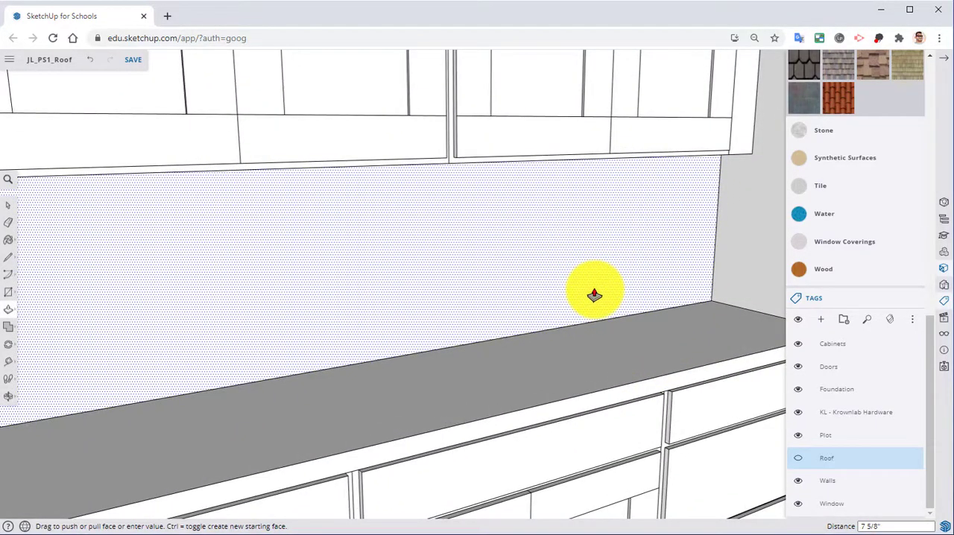
key("Return")
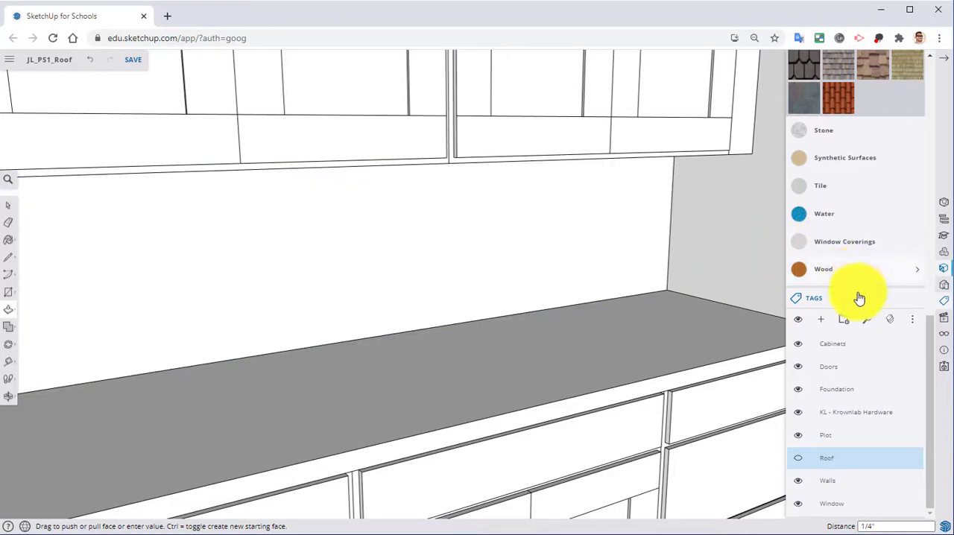
Step: Paint the kitchen backsplash face with the Square Glass Tile 01 material from the Tile collection
left_click(911, 302)
scroll(869, 216, "up", 3)
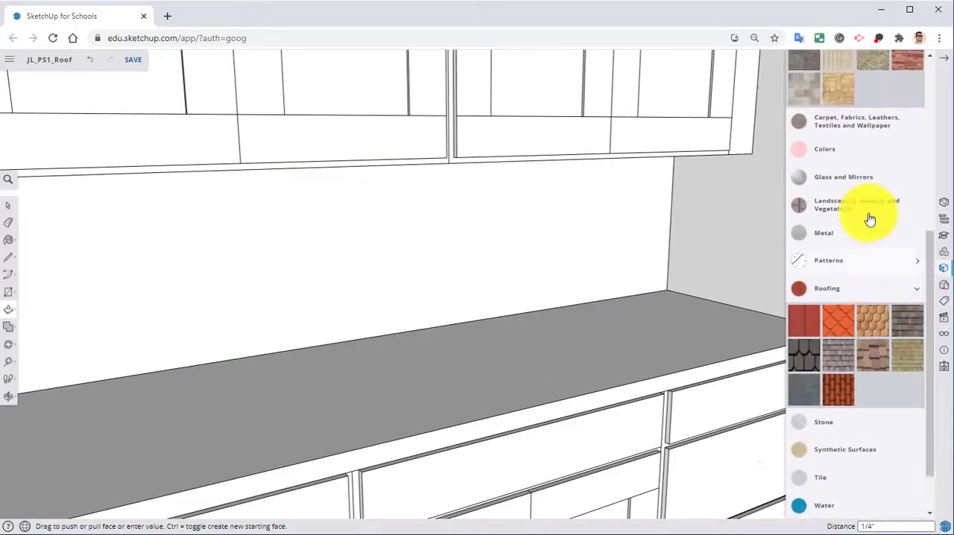
scroll(858, 187, "up", 3)
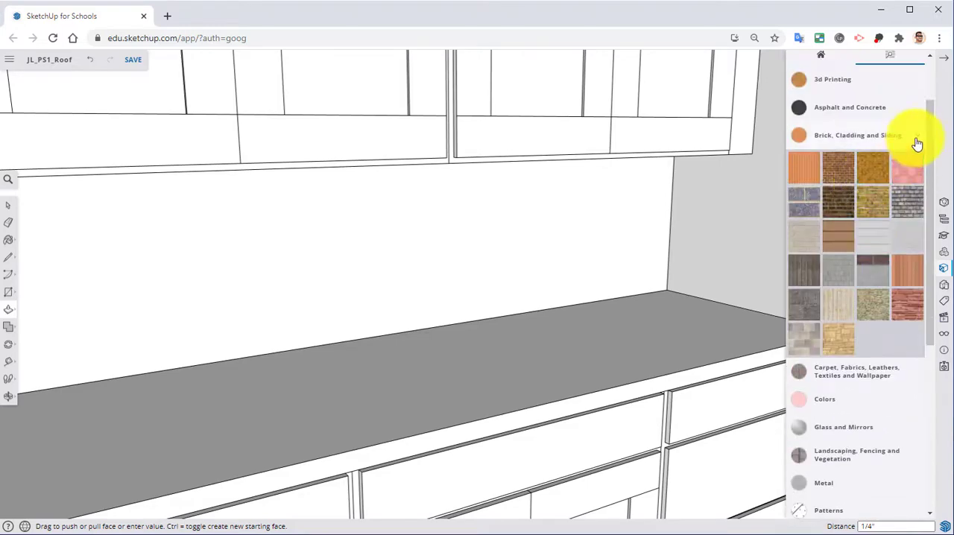
left_click(913, 140)
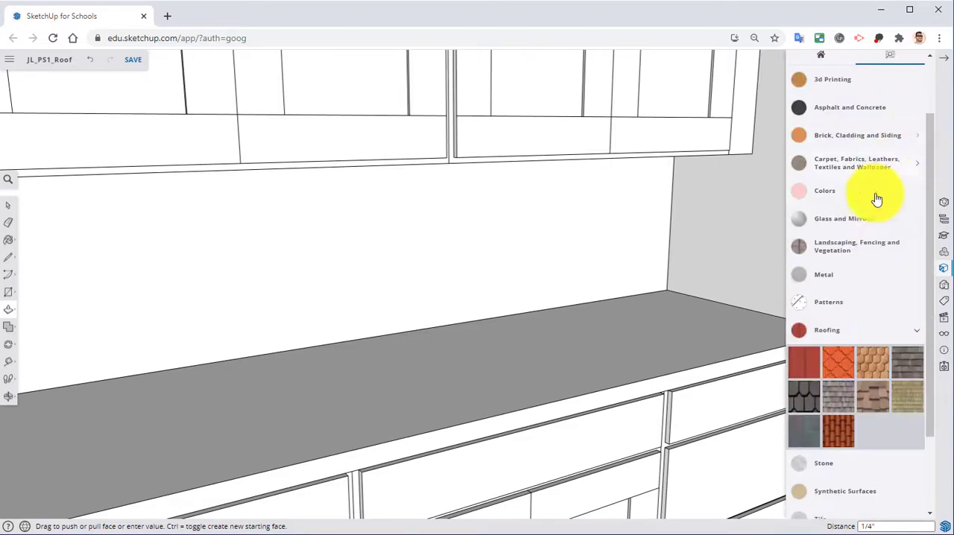
left_click(845, 333)
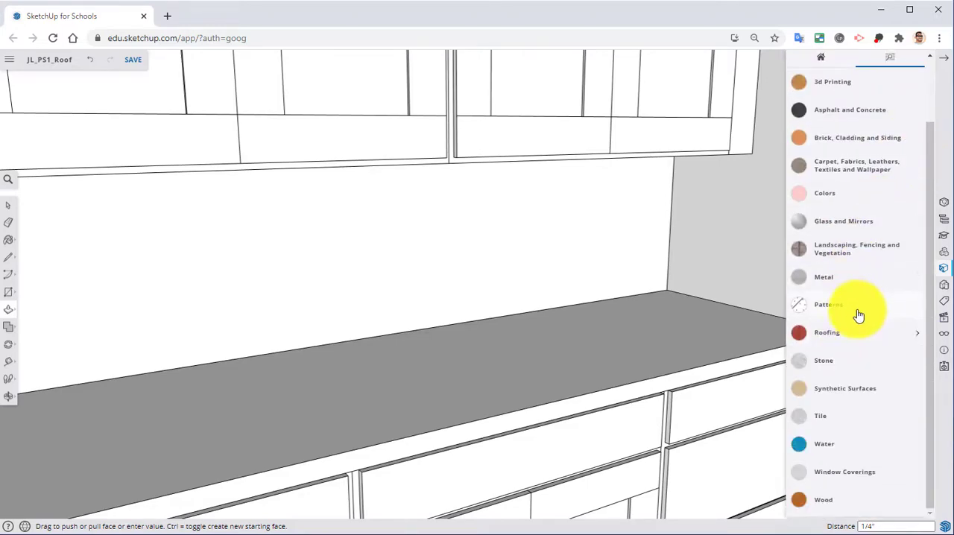
left_click(825, 424)
scroll(873, 395, "down", 4)
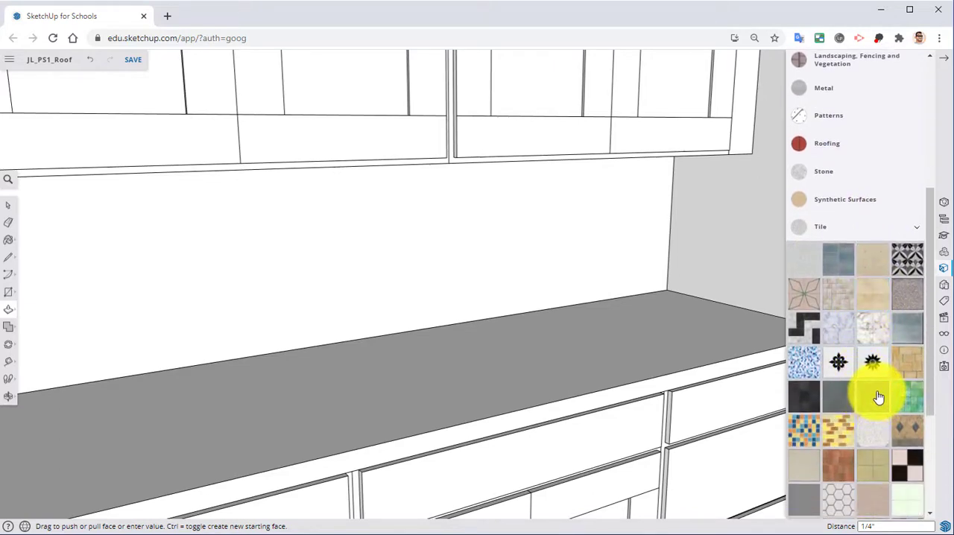
left_click(837, 397)
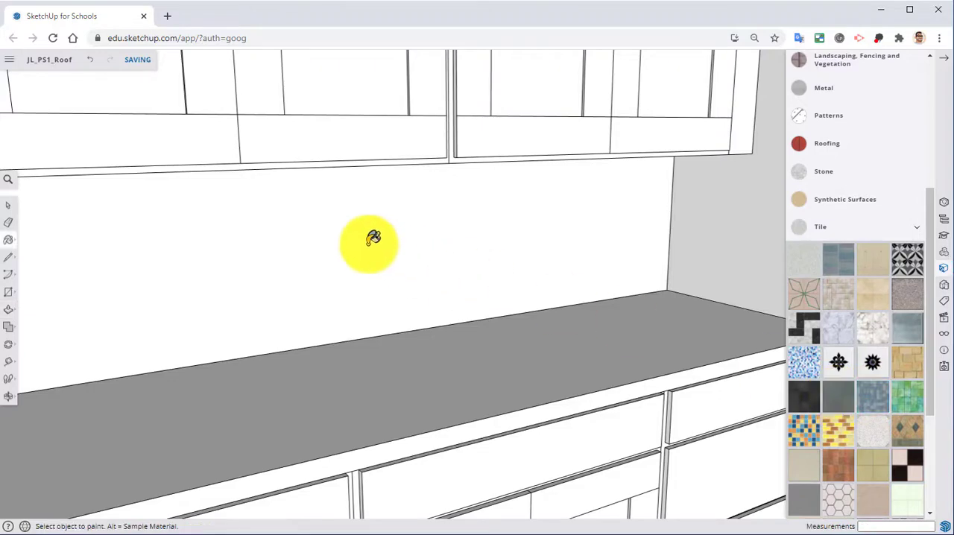
left_click(426, 249)
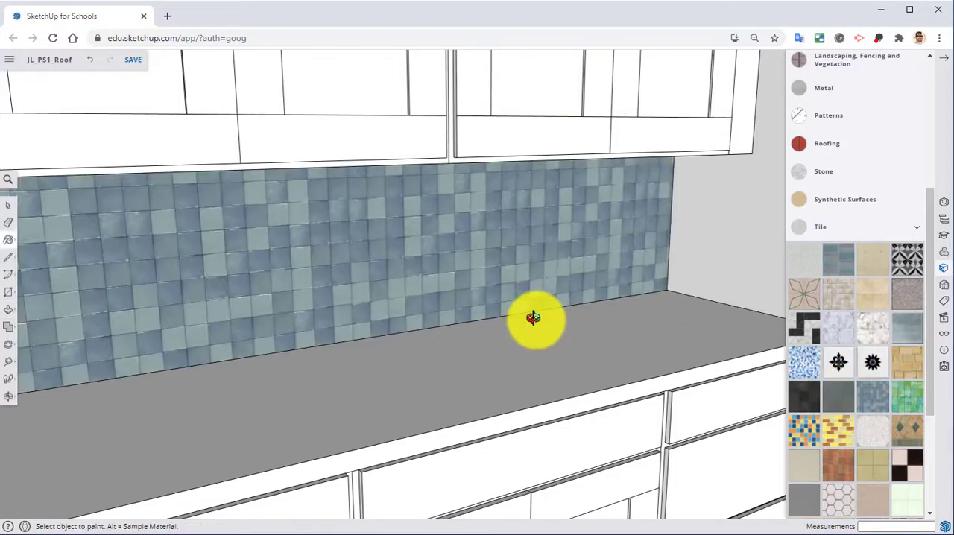
Step: Edit the backsplash's Square Glass Tile 01 material in the model and recolour it to neutral grey #959798
middle_click_drag(537, 318, 641, 331)
left_click(896, 229)
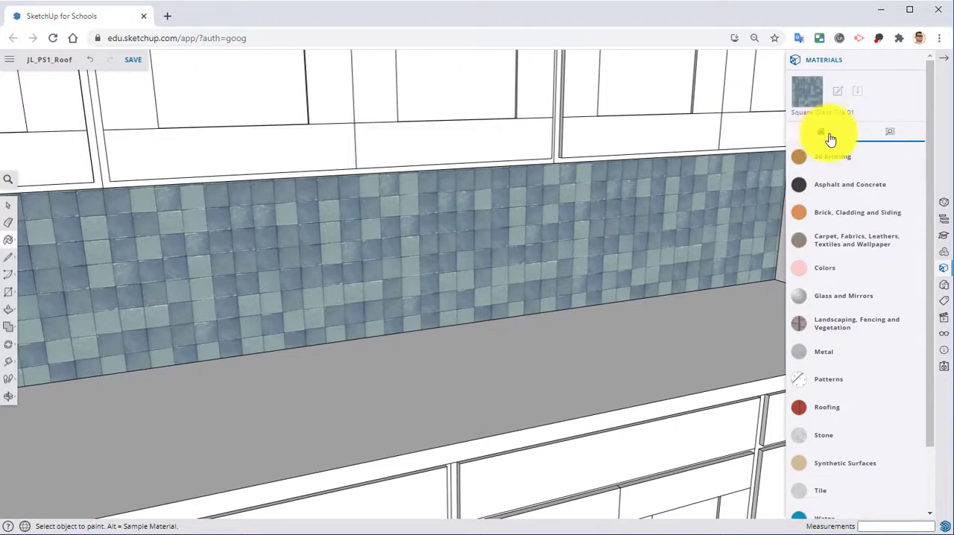
left_click(827, 135)
scroll(844, 280, "down", 1)
scroll(844, 279, "down", 1)
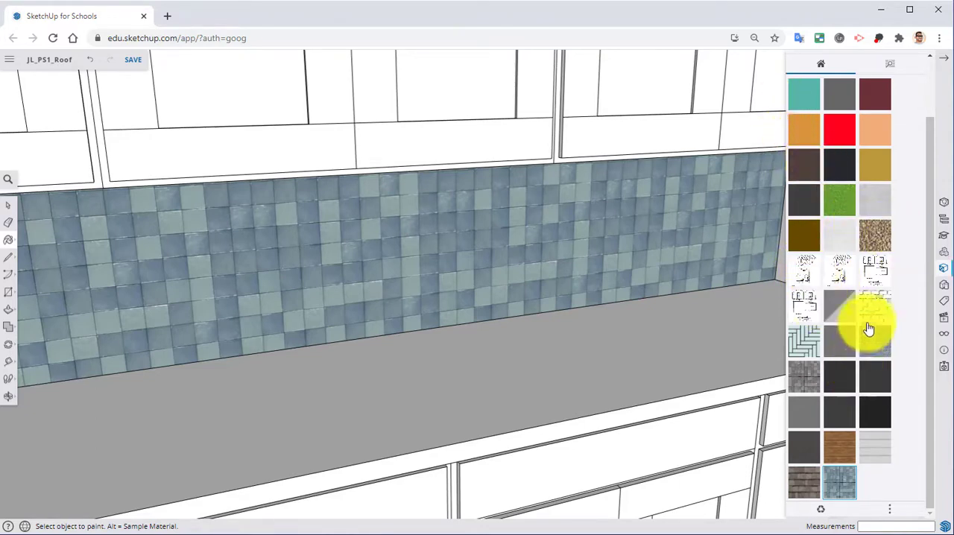
left_click(839, 481)
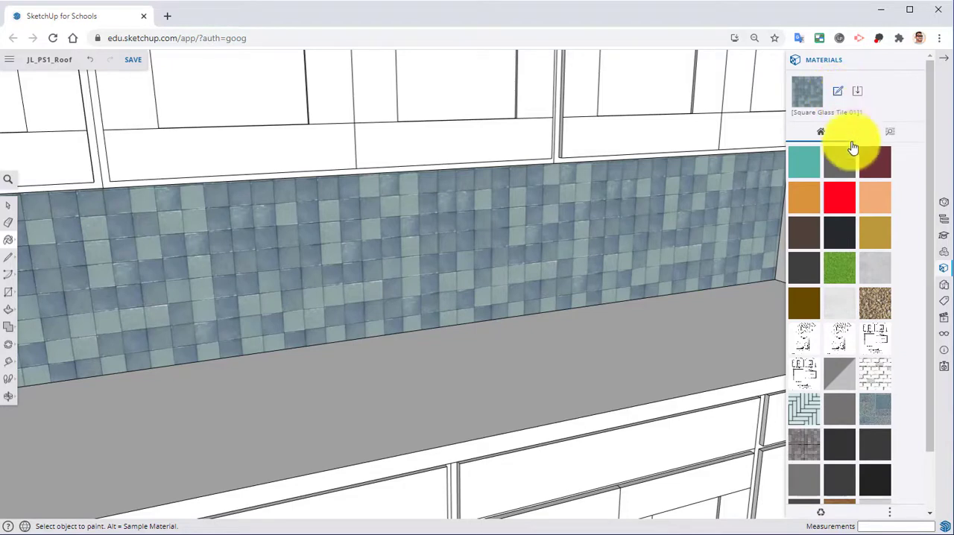
left_click(837, 93)
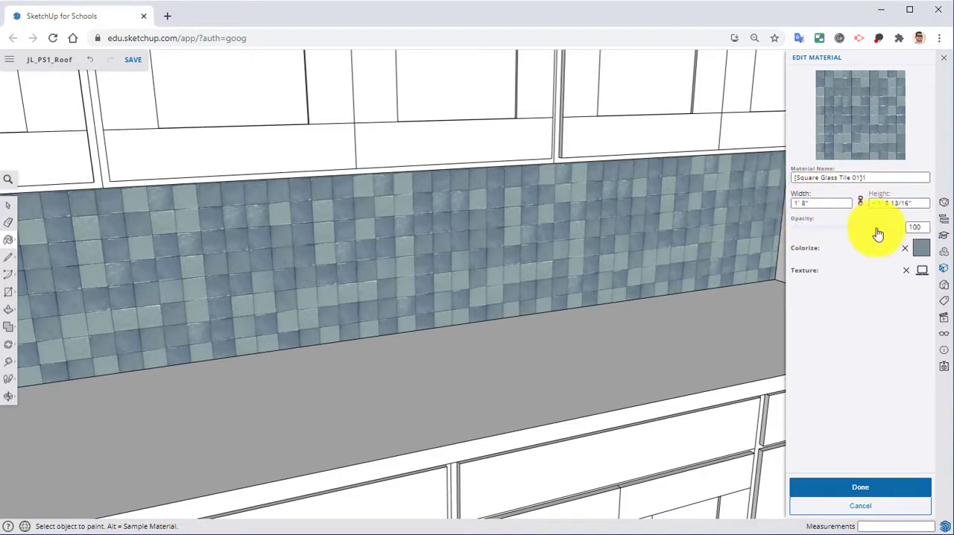
left_click(921, 250)
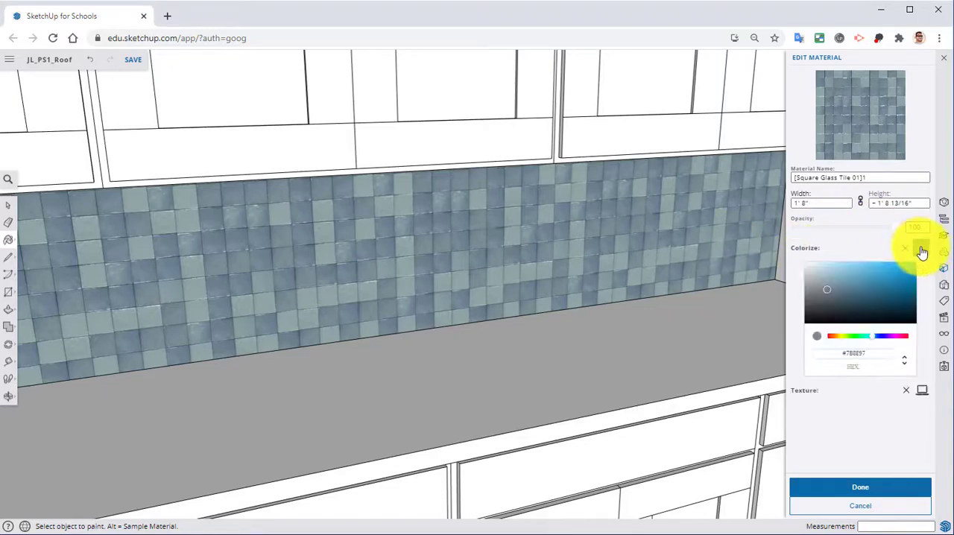
left_click(811, 293)
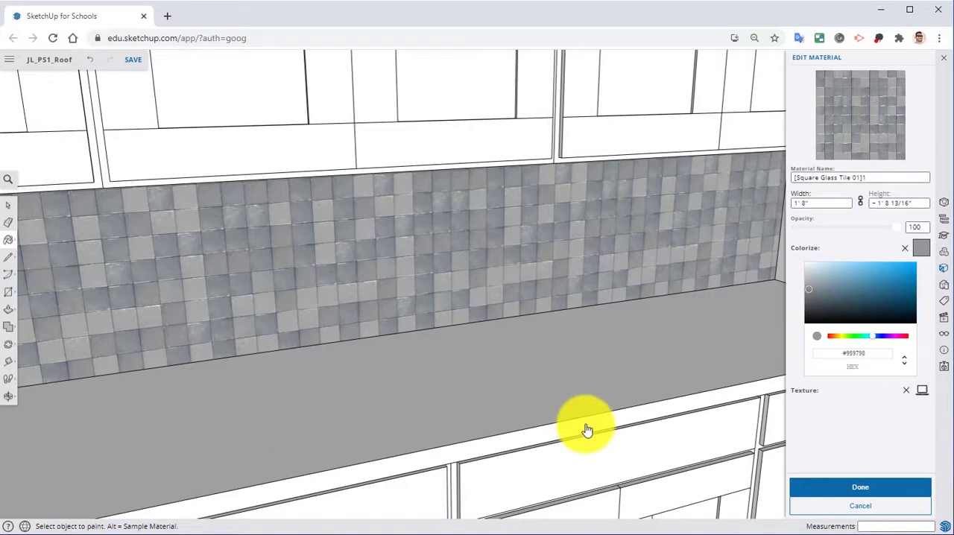
left_click(818, 488)
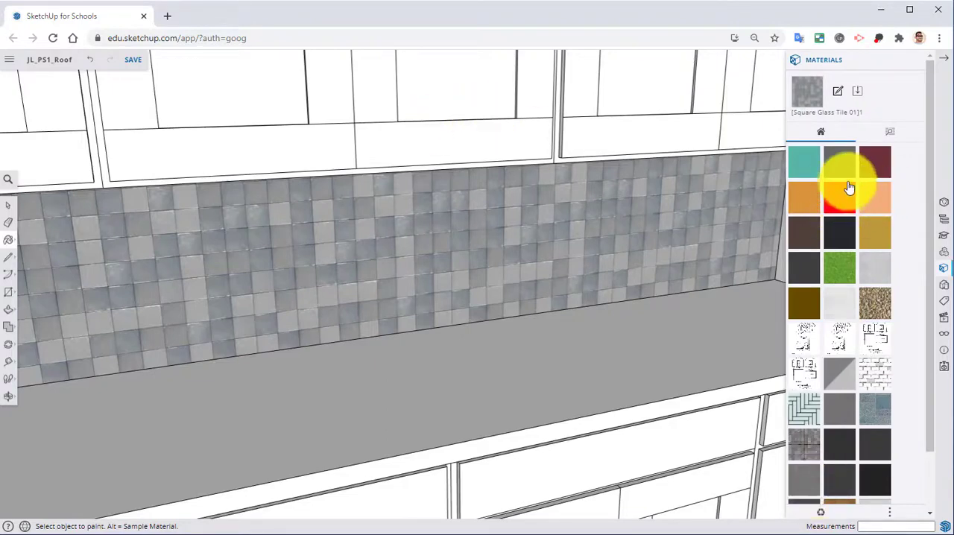
Step: Open the kitchen countertop group for editing with the material library at hand
left_click(890, 135)
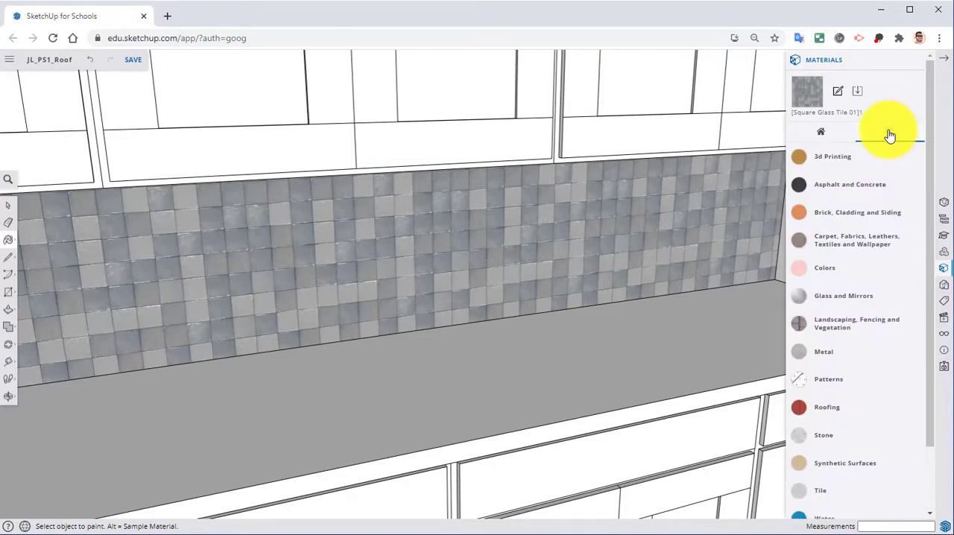
right_click(446, 365)
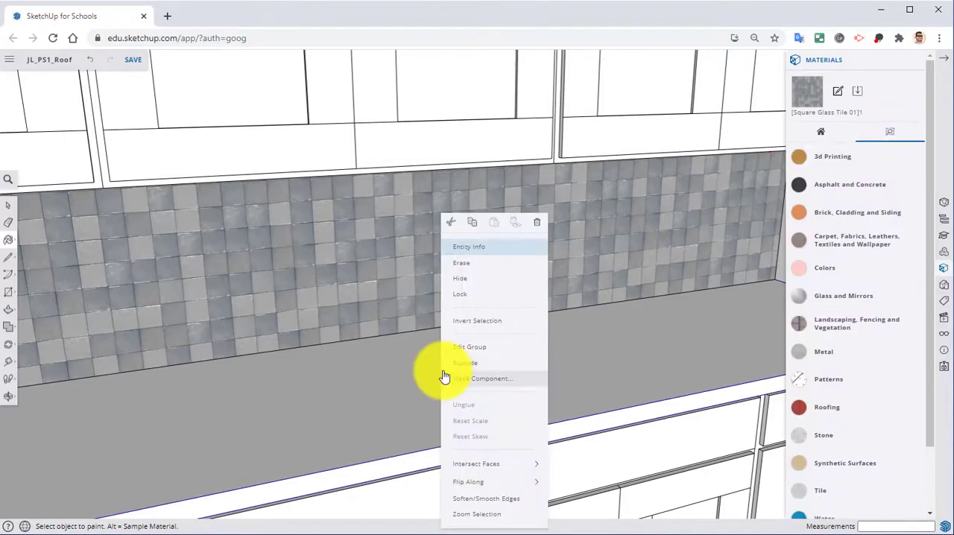
left_click(456, 348)
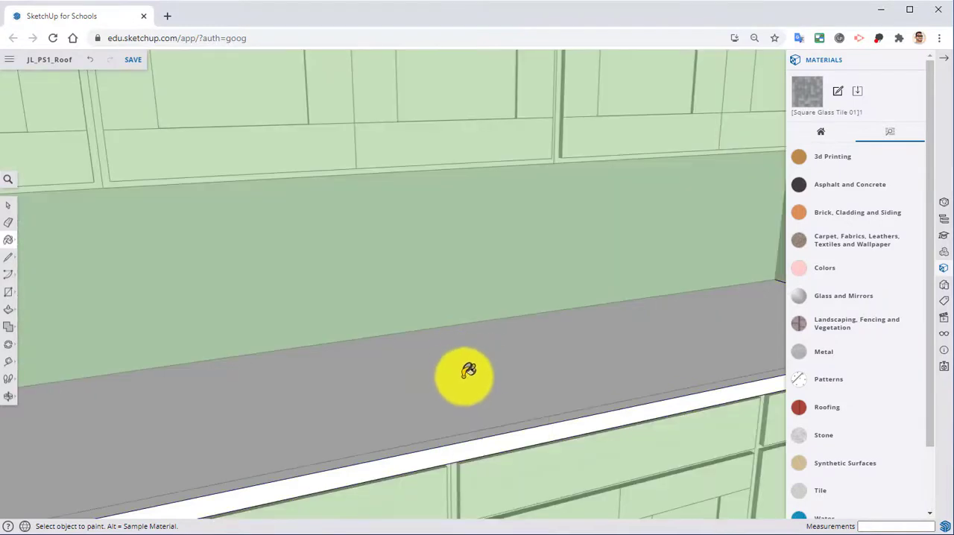
Step: Paint the countertop's upper surface and front edge with Formica Speckled Grey from the Synthetic Surfaces collection
mouse_move(464, 375)
middle_mouse_down()
mouse_move(481, 411)
mouse_move(454, 360)
mouse_move(427, 341)
mouse_move(440, 337)
middle_mouse_up()
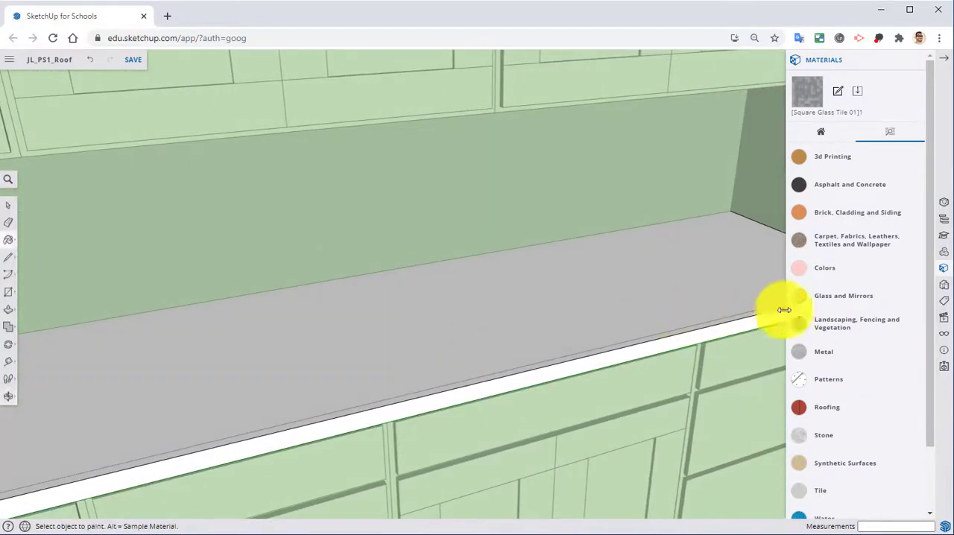
scroll(850, 377, "down", 1)
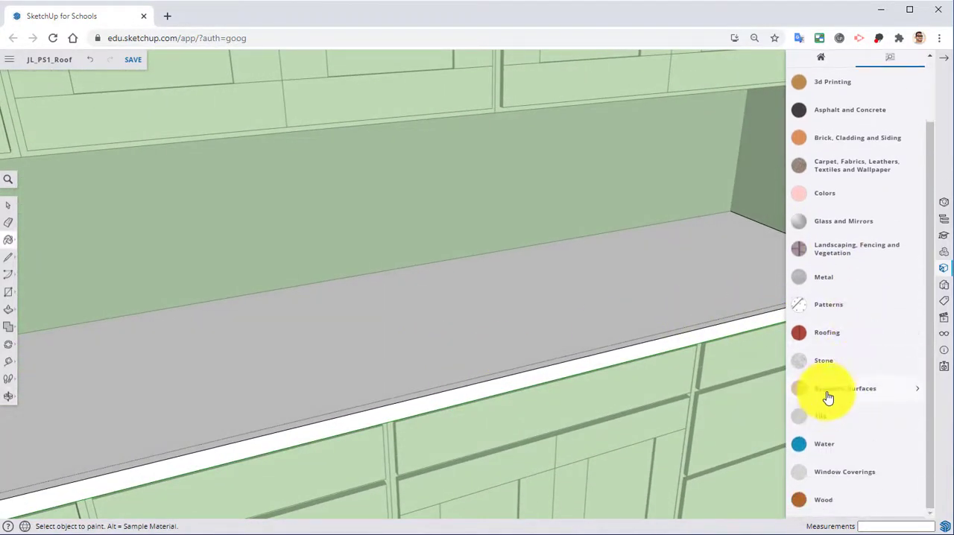
left_click(828, 395)
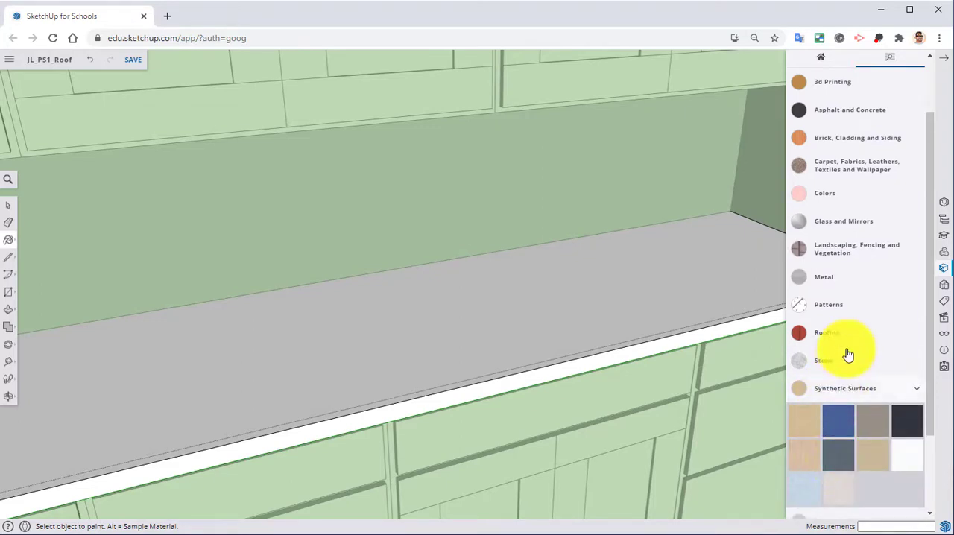
scroll(845, 353, "up", 1)
scroll(841, 365, "down", 3)
scroll(840, 351, "up", 3)
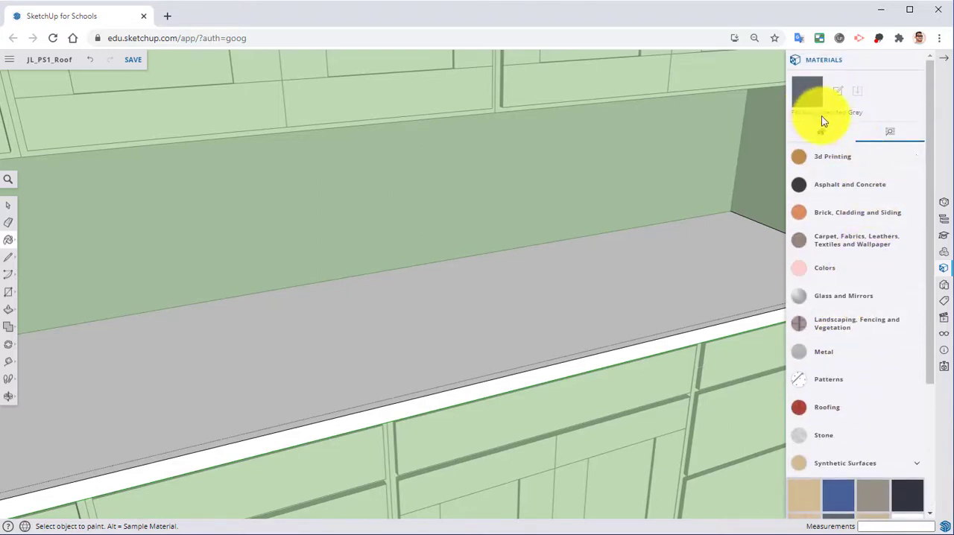
left_click(821, 139)
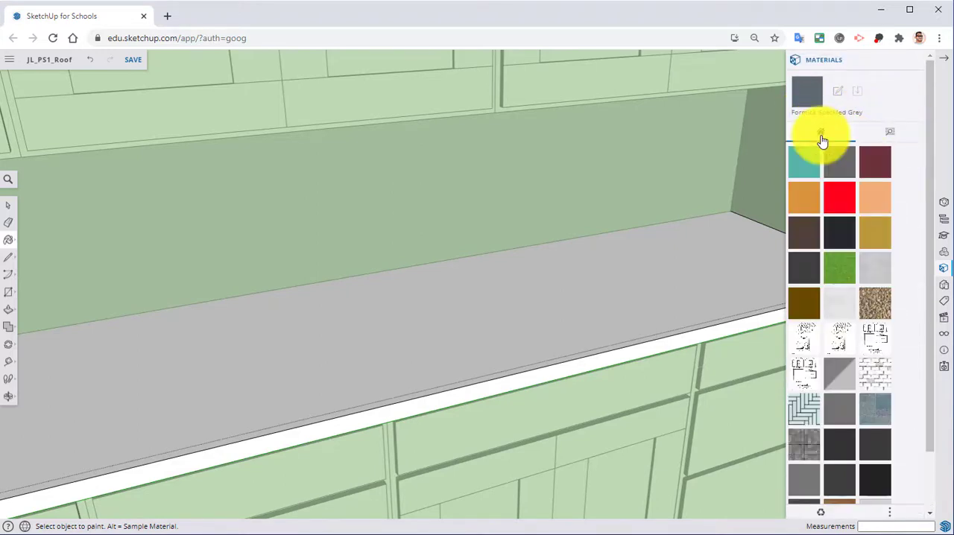
left_click(557, 278)
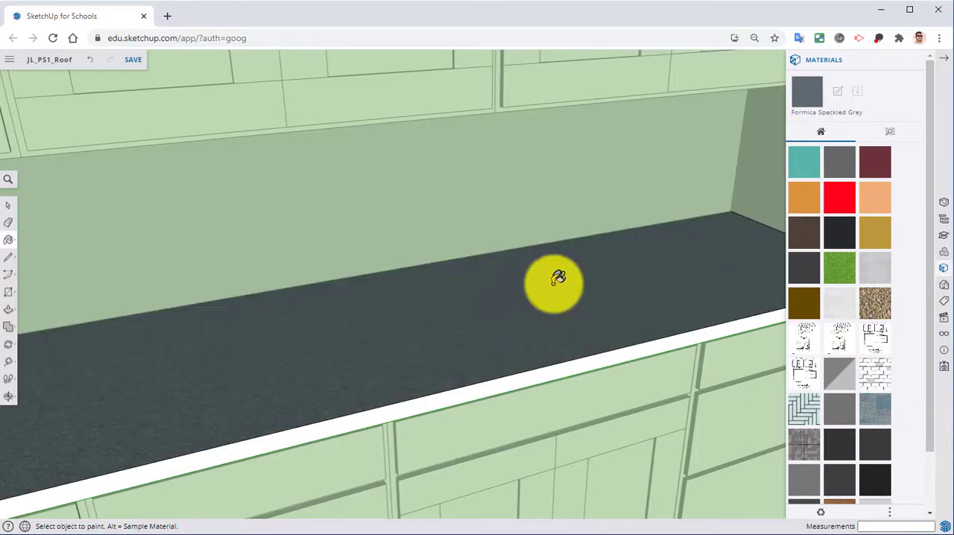
left_click(540, 371)
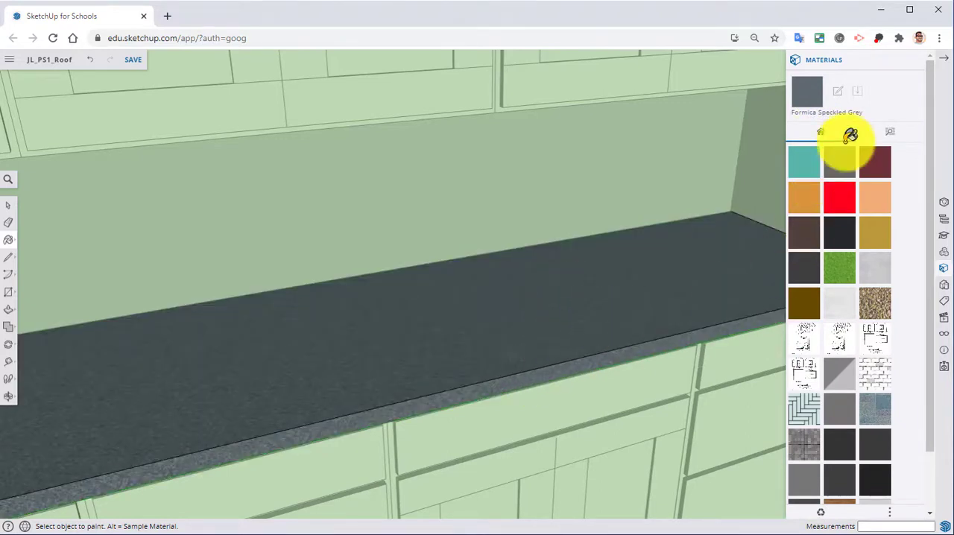
Step: Edit the countertop's Formica Speckled Grey material and recolour it to neutral grey #818384
scroll(808, 450, "down", 2)
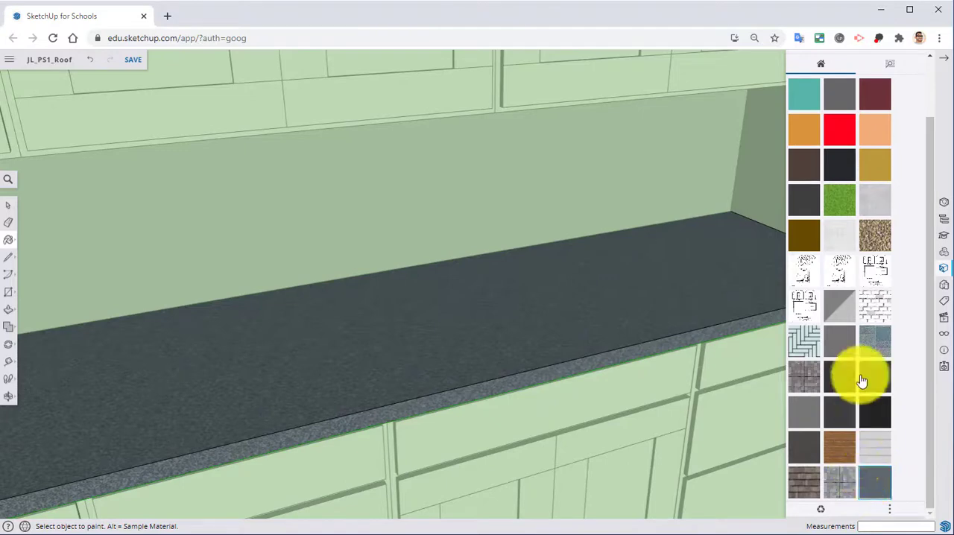
scroll(860, 379, "up", 2)
left_click(838, 91)
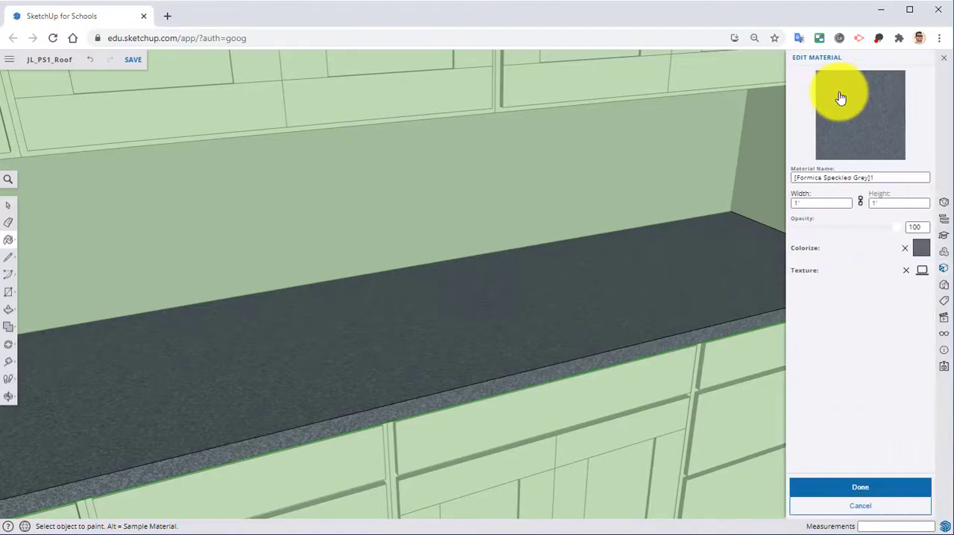
left_click(920, 254)
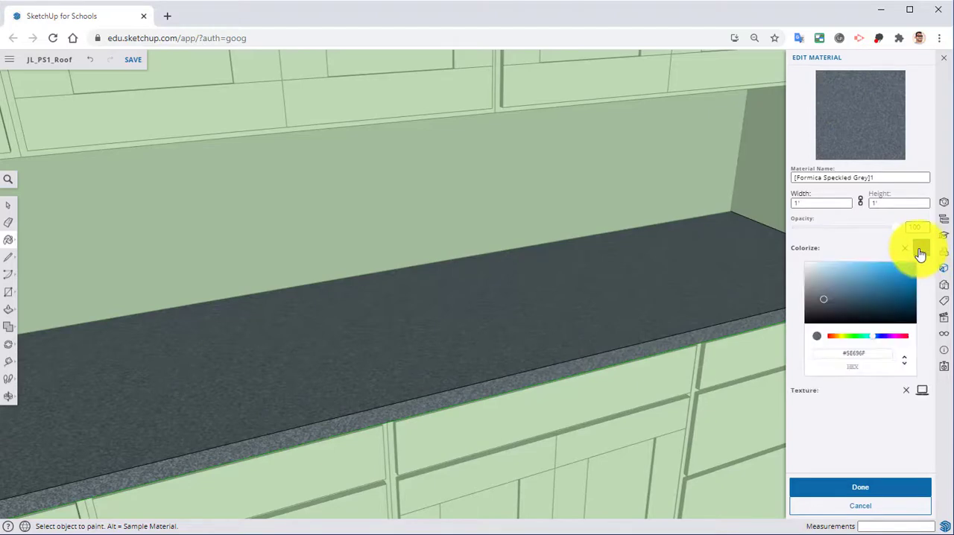
left_click(808, 298)
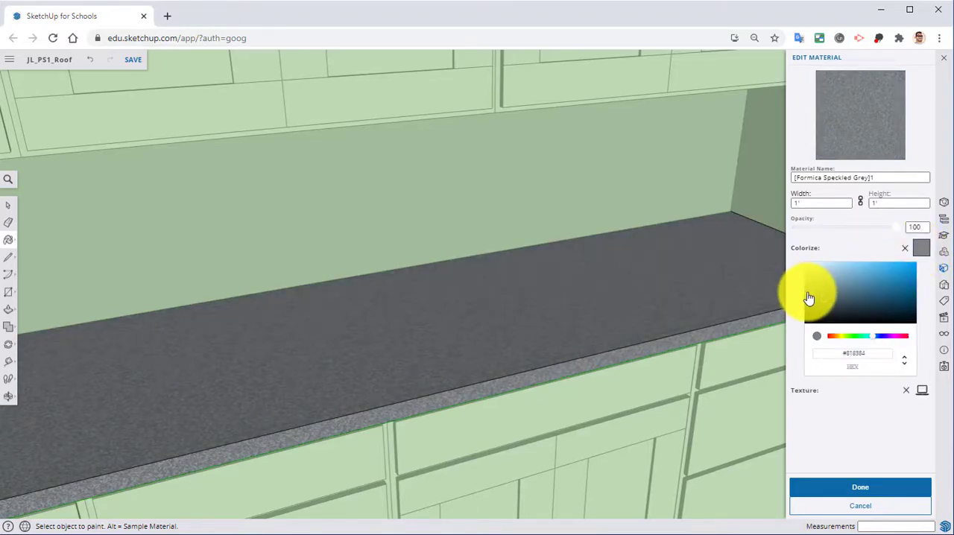
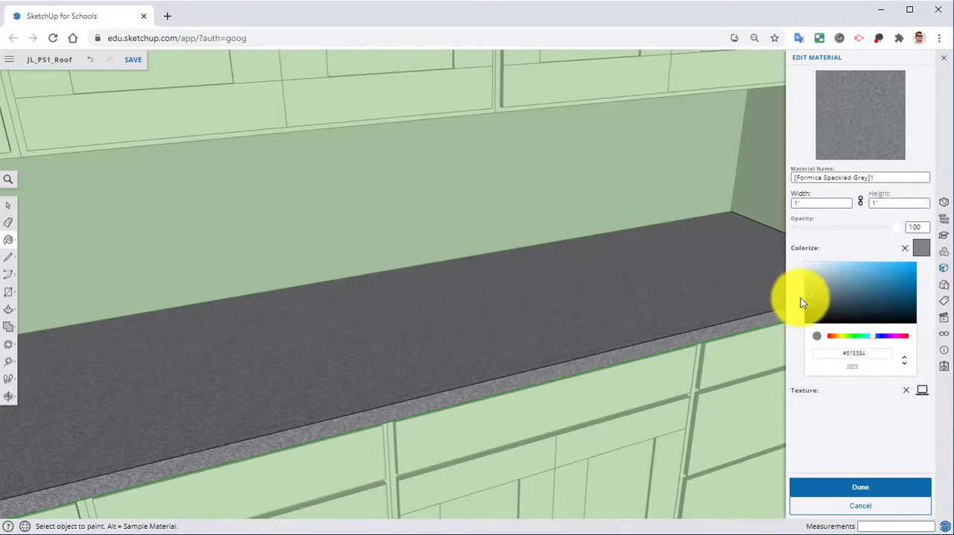
Step: Apply the countertop's material edit and leave the countertop group, returning to the whole-house view
left_click(825, 489)
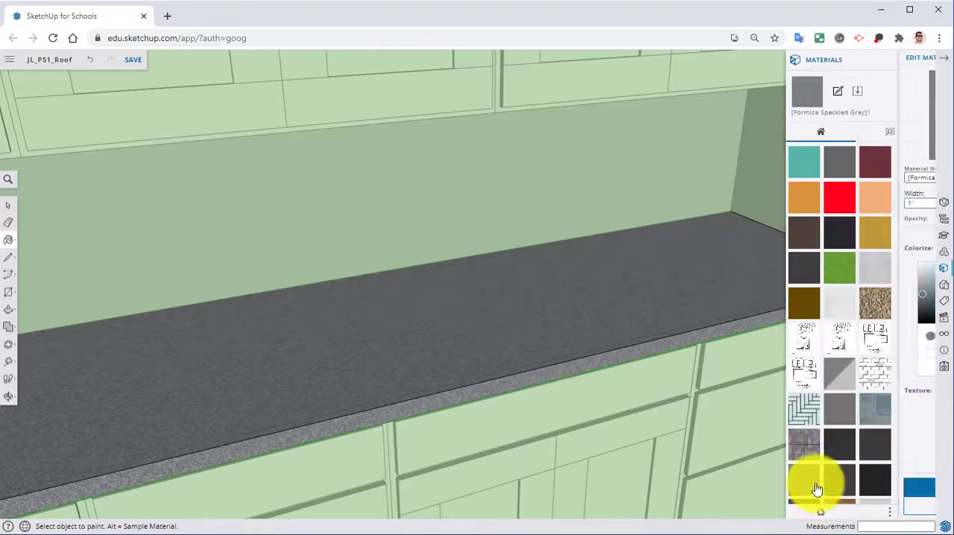
left_click(914, 63)
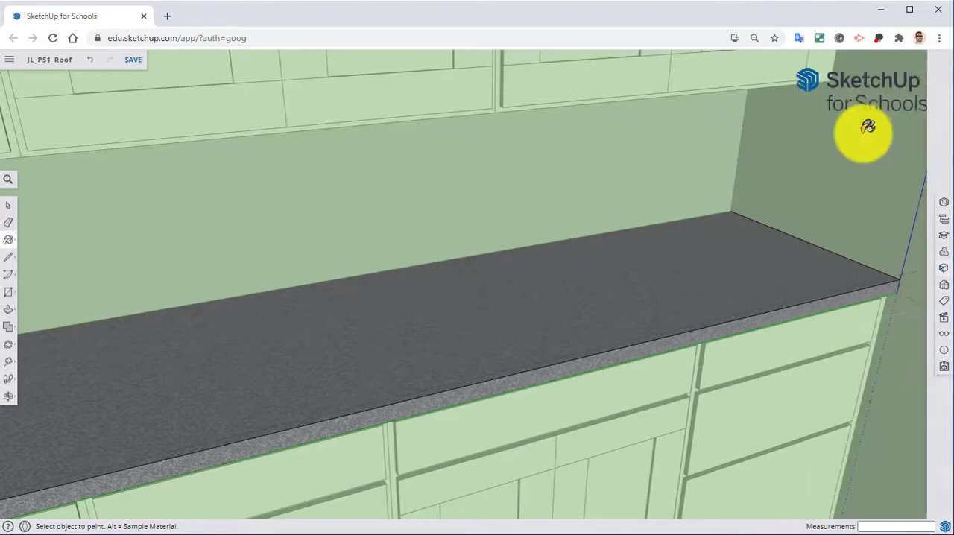
right_click(843, 147)
left_click(870, 182)
mouse_move(856, 201)
middle_mouse_down()
mouse_move(781, 202)
mouse_move(790, 213)
mouse_move(618, 266)
mouse_move(610, 259)
mouse_move(522, 312)
mouse_move(623, 333)
mouse_move(510, 298)
mouse_move(750, 291)
mouse_move(779, 298)
mouse_move(762, 305)
mouse_move(590, 280)
mouse_move(859, 324)
mouse_move(820, 419)
mouse_move(749, 360)
middle_mouse_up()
scroll(611, 259, "down", 3)
key("b")
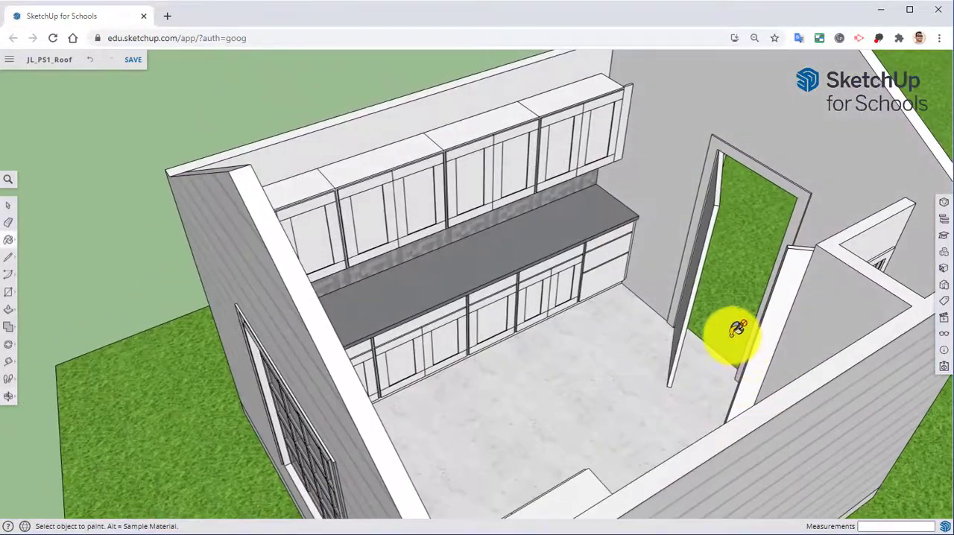
Step: Turn the Roof tag's visibility back on
left_click(944, 304)
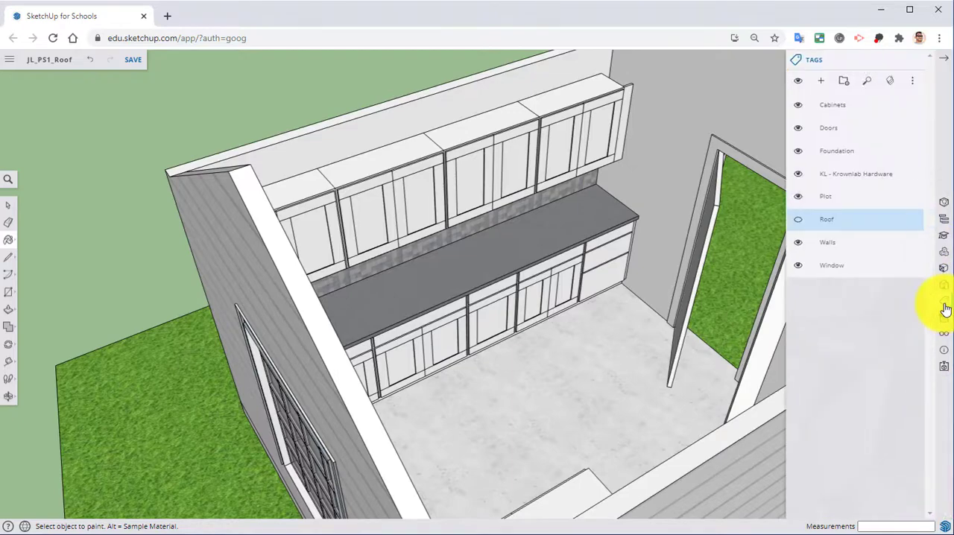
left_click(798, 221)
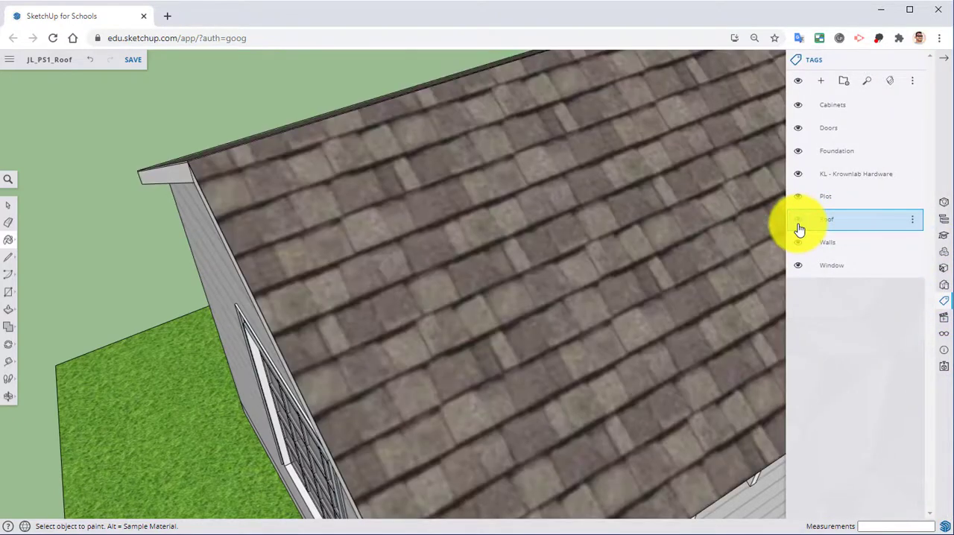
middle_click_drag(730, 298, 603, 143)
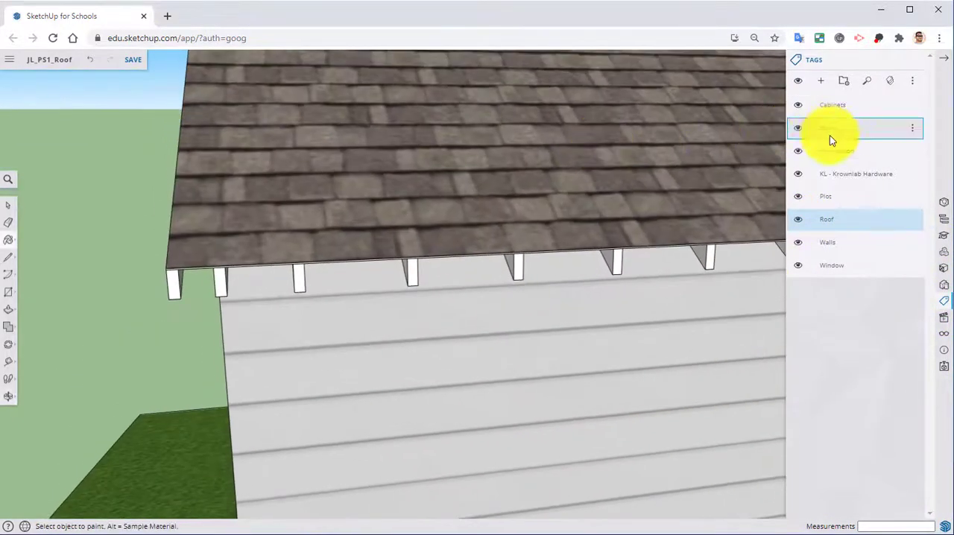
Step: Hide the Foundation, Plot and Cabinets tags to expose the ceiling from below
left_click(798, 157)
left_click(797, 151)
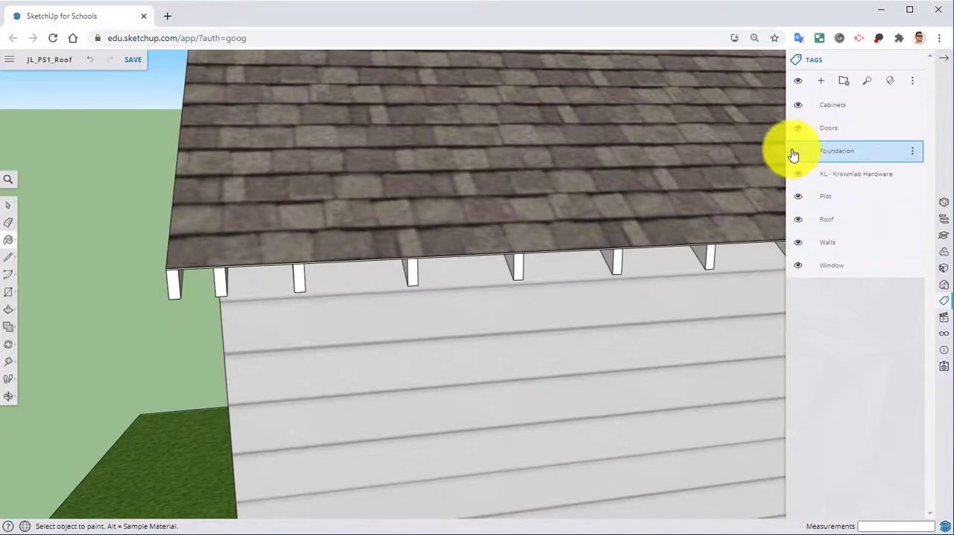
middle_click_drag(673, 263, 699, 172)
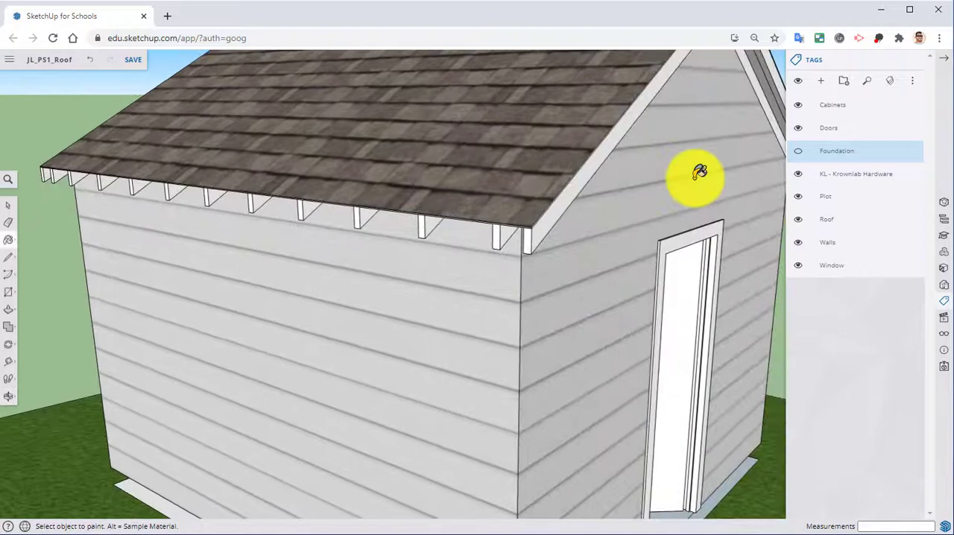
left_click(797, 197)
mouse_move(685, 274)
middle_mouse_down()
mouse_move(607, 213)
mouse_move(516, 1)
mouse_move(485, 4)
mouse_move(396, 164)
mouse_move(426, 164)
middle_mouse_up()
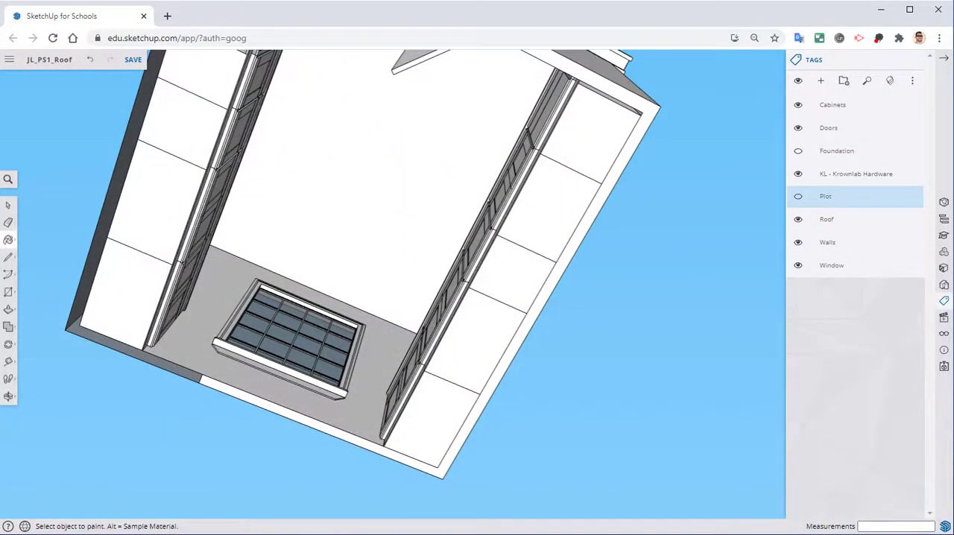
middle_click_drag(226, 171, 215, 142)
middle_click_drag(197, 153, 386, 221)
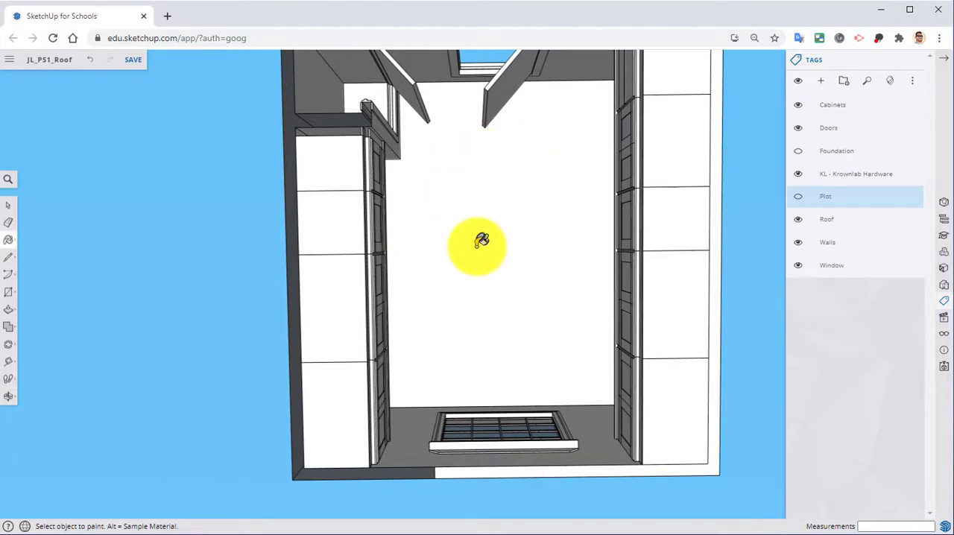
left_click(798, 110)
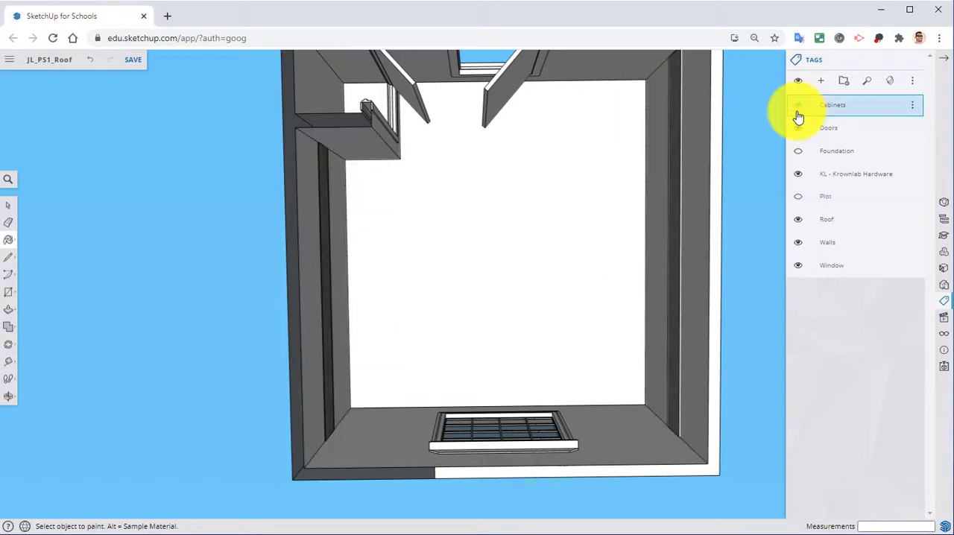
Step: Place a guide along the ceiling's centre, parallel to the side wall and ending at the window wall's midpoint
left_click(8, 361)
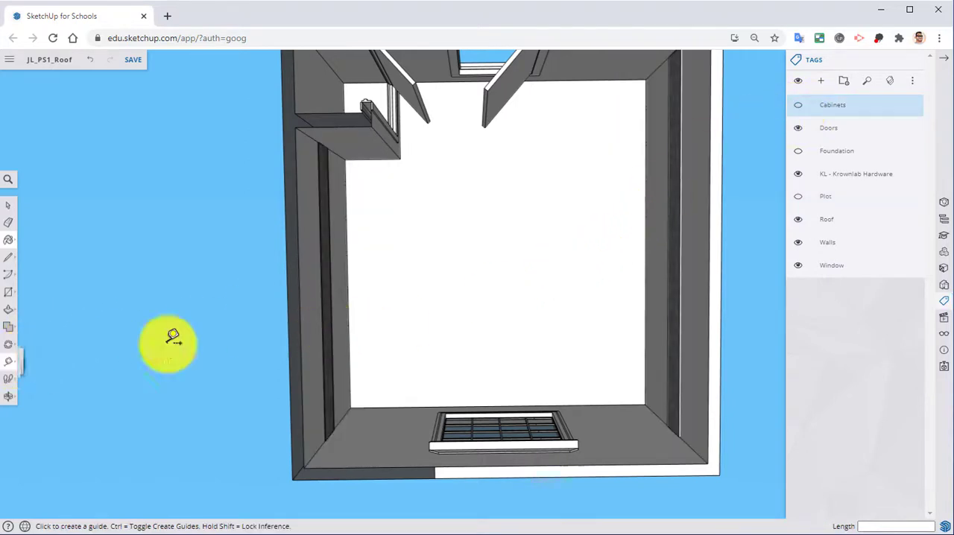
left_click(351, 305)
scroll(402, 335, "up", 5)
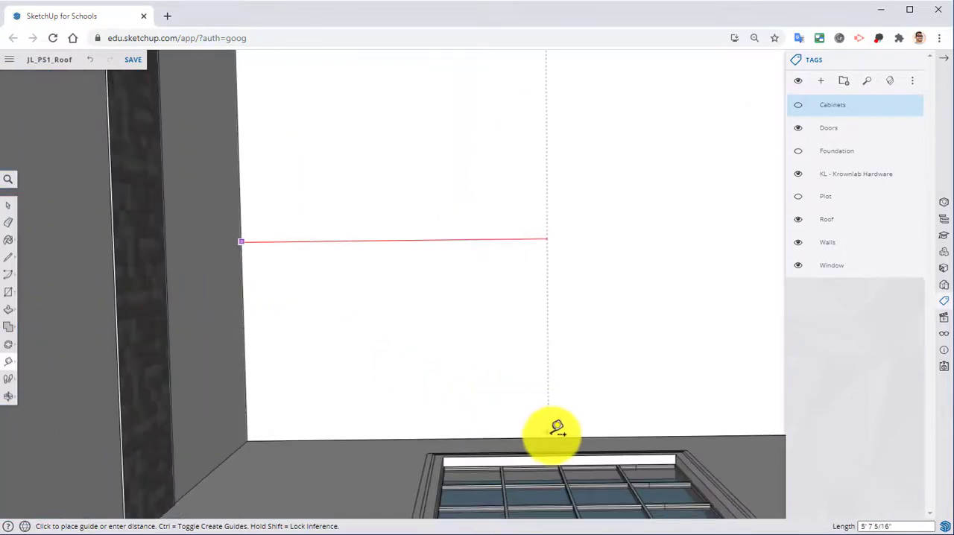
left_click(555, 428)
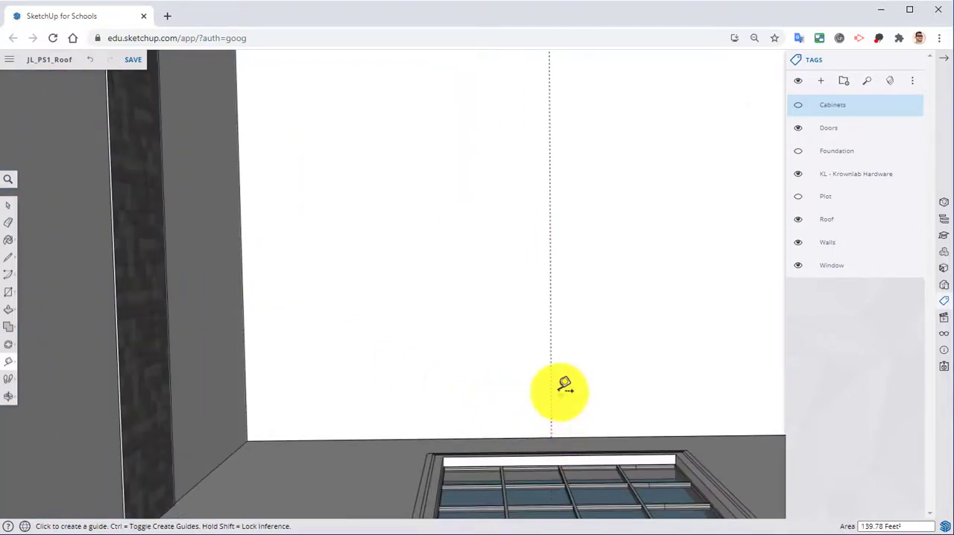
middle_click_drag(564, 385, 532, 424)
left_click(543, 431)
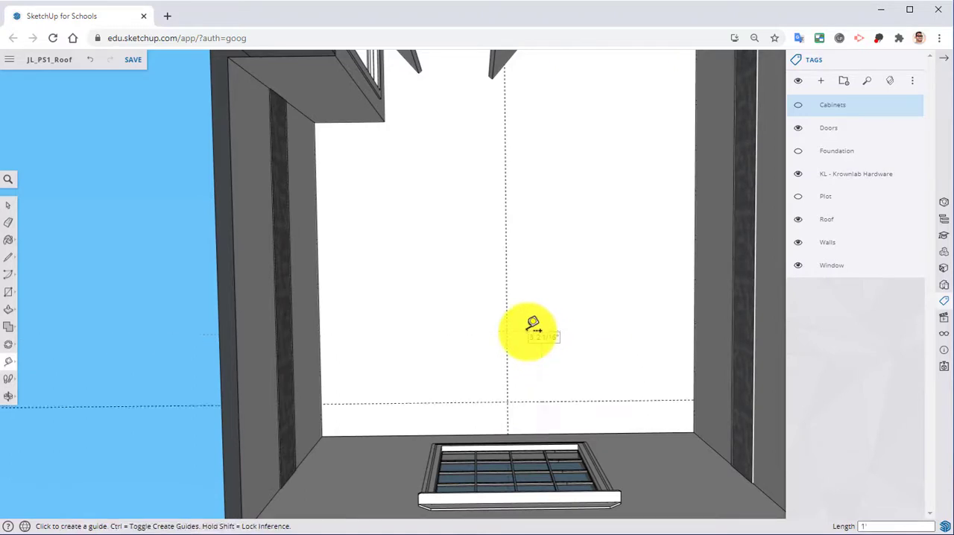
key("ctrl+z")
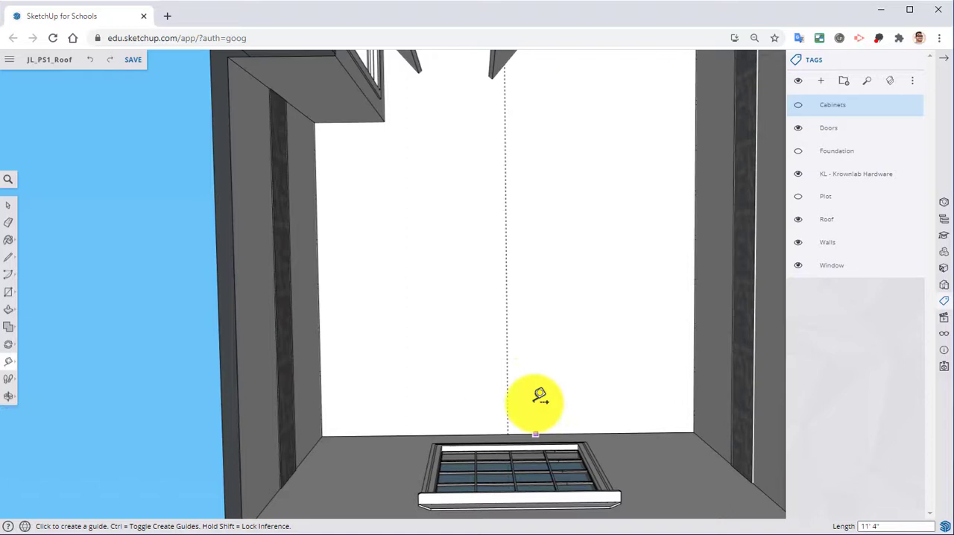
Step: Place two cross guides on the ceiling, one 3' from the window wall and one 3' from the door wall
left_click(573, 433)
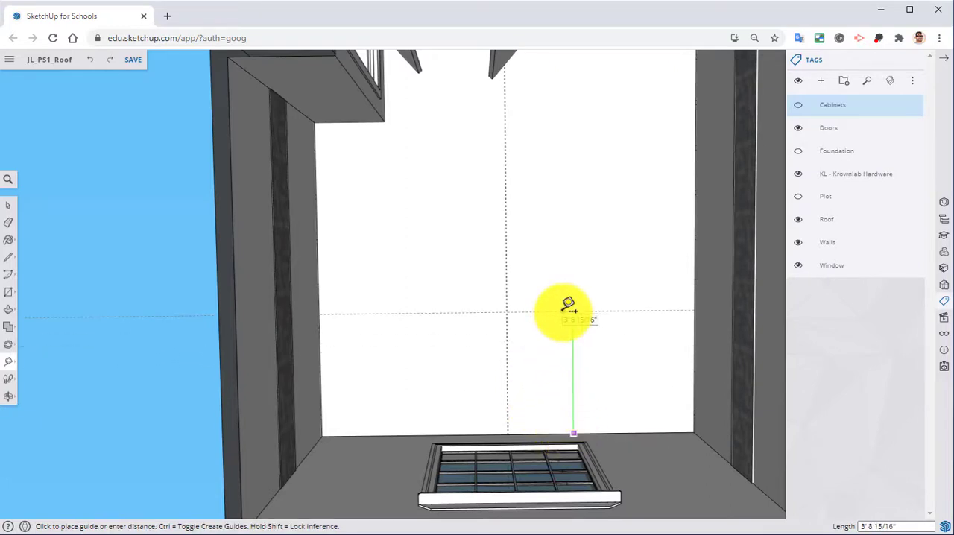
key("Return")
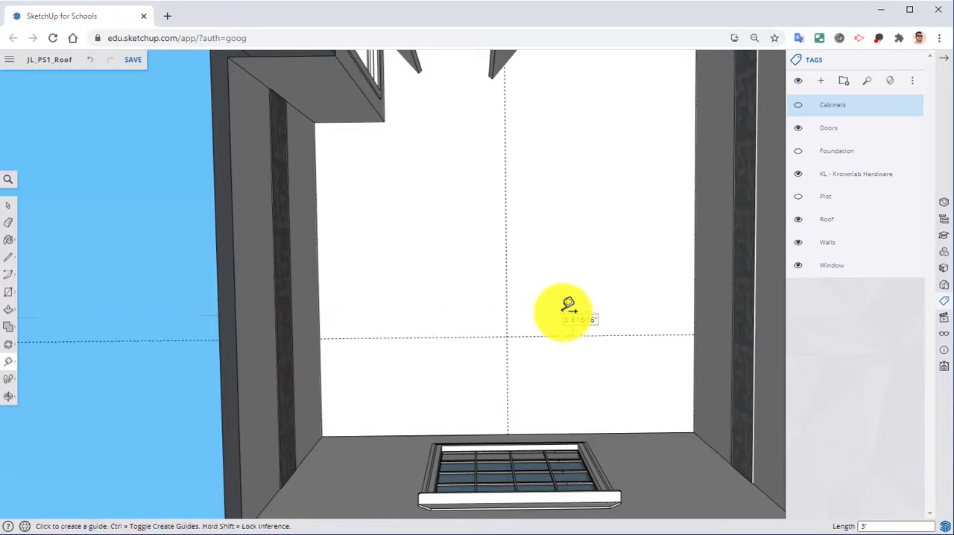
scroll(568, 305, "down", 3)
left_click(574, 95)
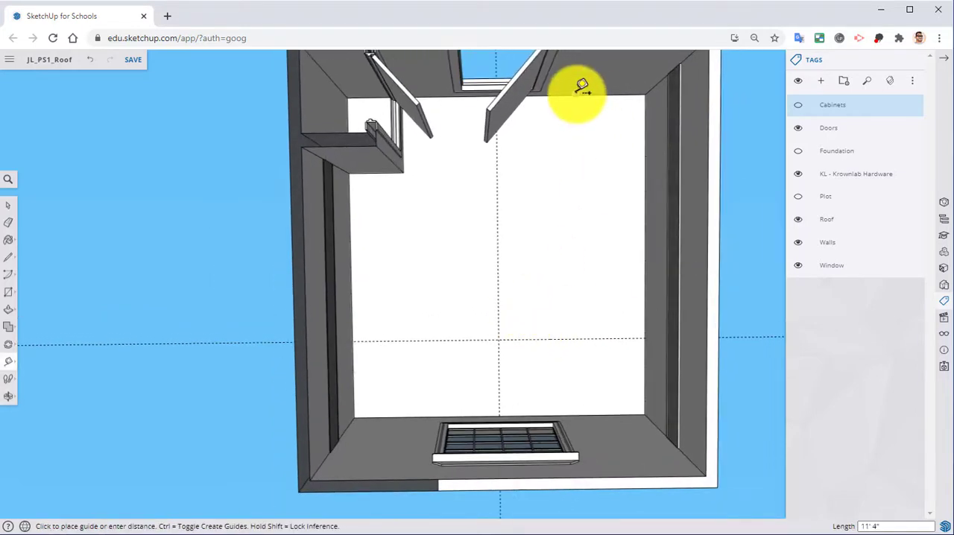
key("Return")
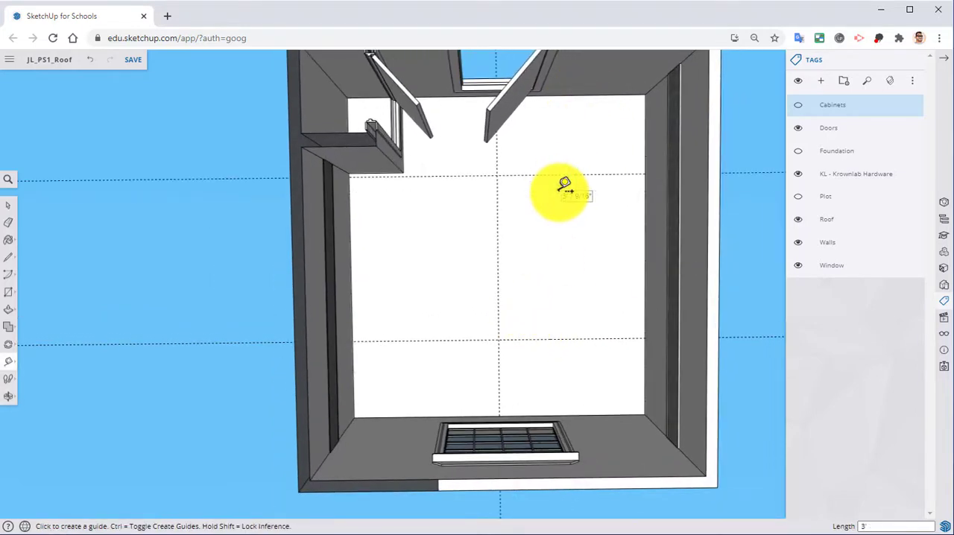
Step: Shift both cross guides 6 inches toward the room's middle by adding offset guides and erasing the originals
middle_click_drag(517, 258, 520, 211)
left_click(526, 145)
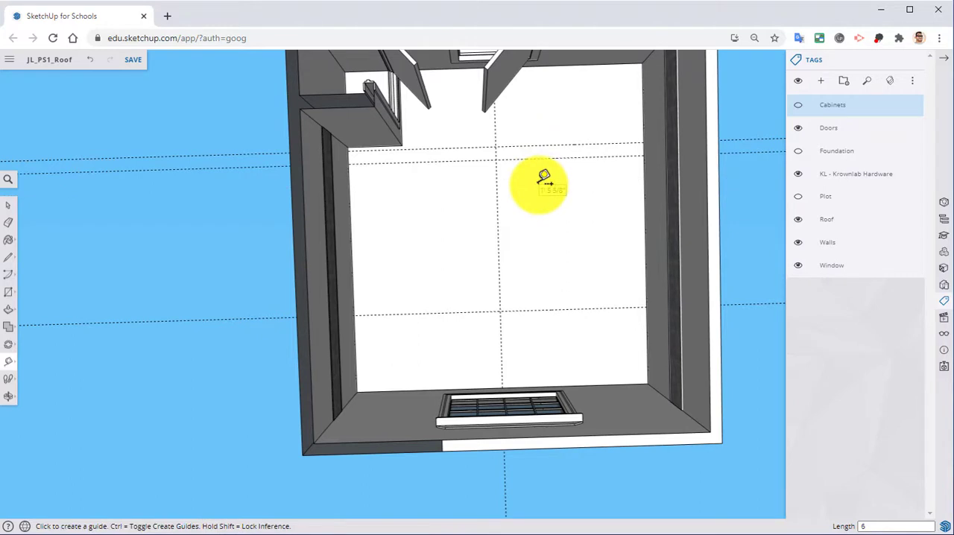
left_click(13, 233)
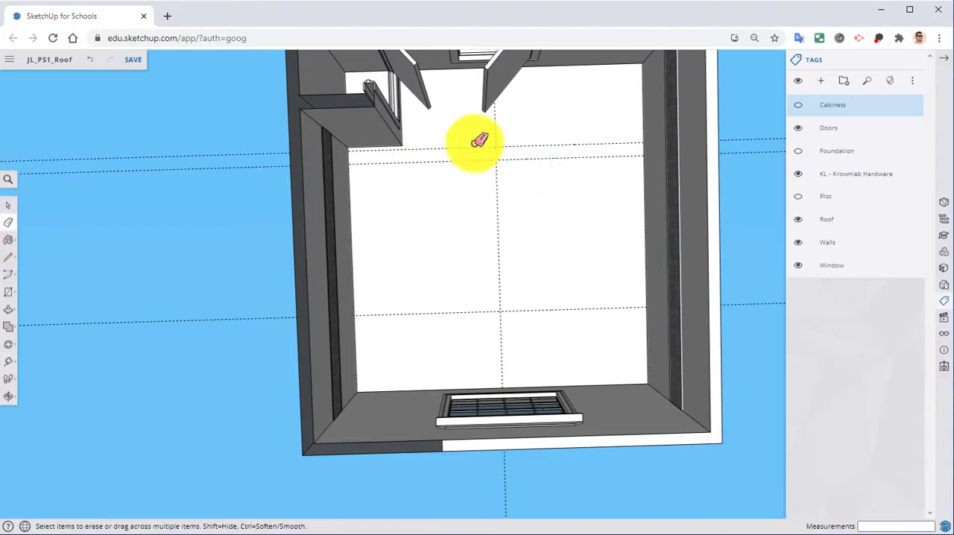
left_click(561, 143)
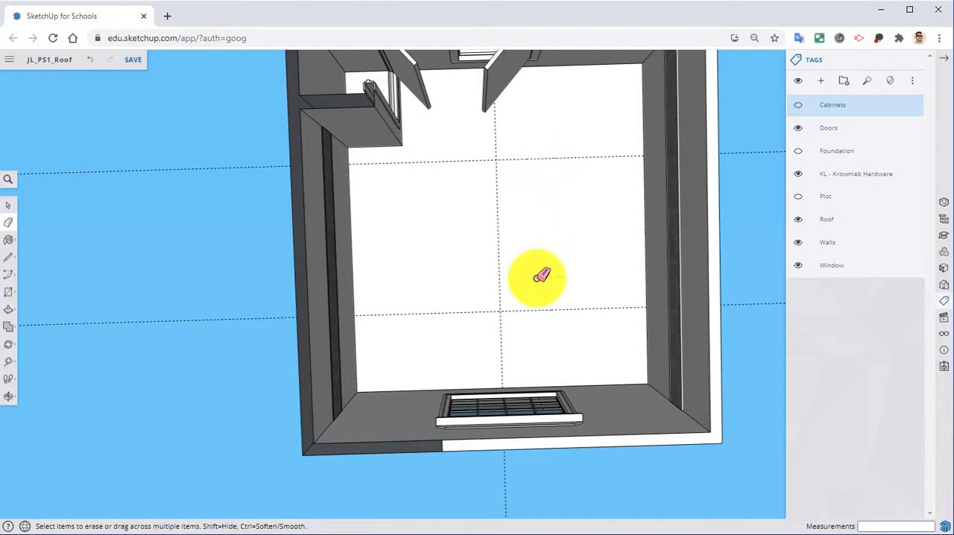
key("t")
left_click(538, 308)
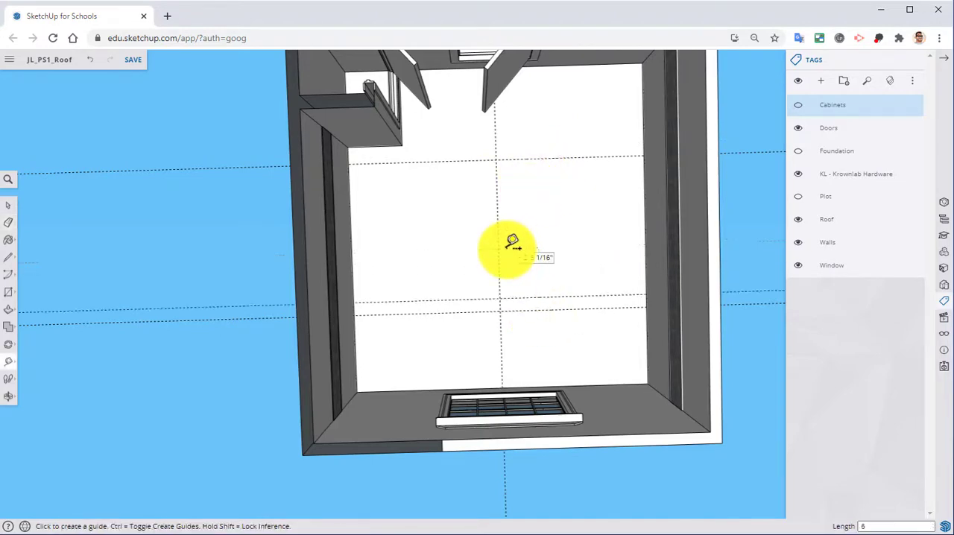
key("e")
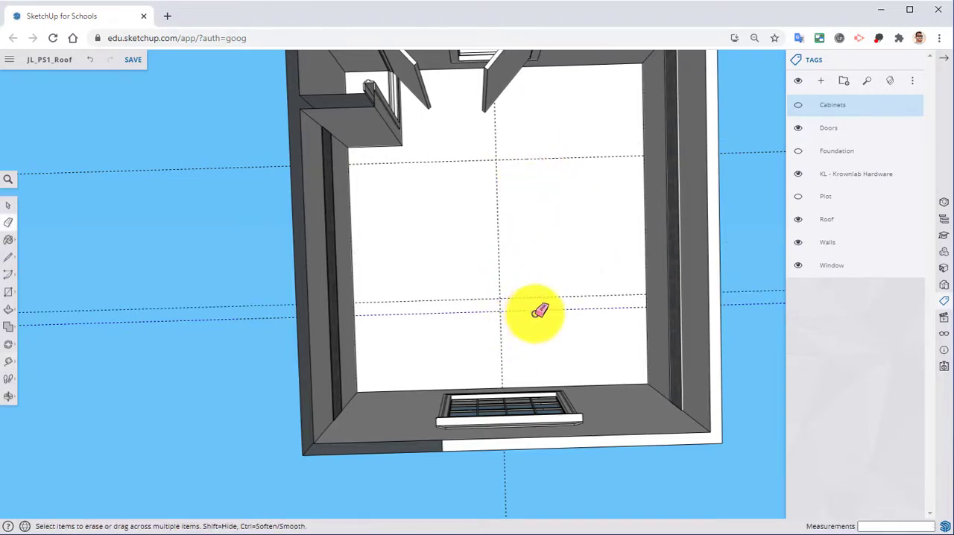
left_click(538, 310)
Step: Search the 3D Warehouse components for "recessed lights"
middle_click_drag(559, 305, 472, 126)
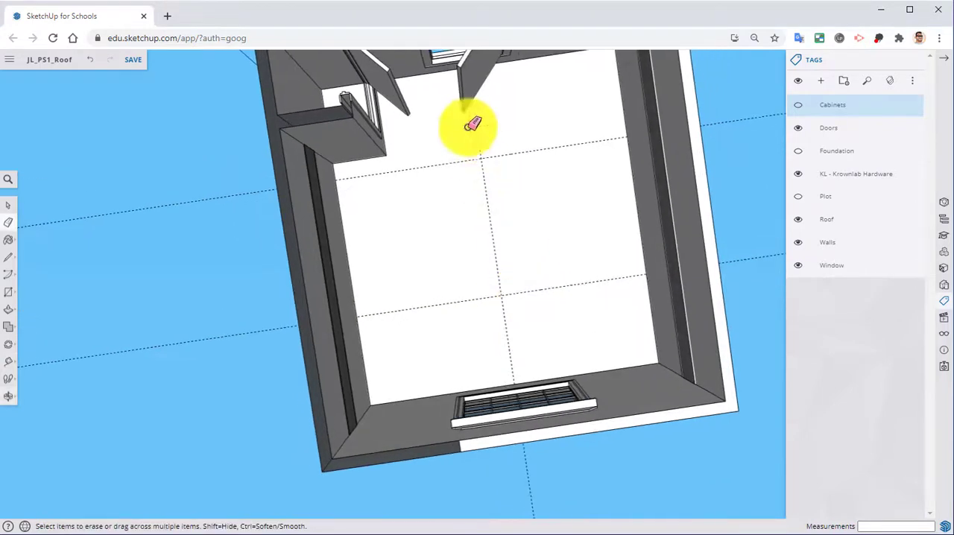
mouse_move(527, 256)
middle_mouse_down()
mouse_move(519, 249)
mouse_move(551, 239)
middle_mouse_up()
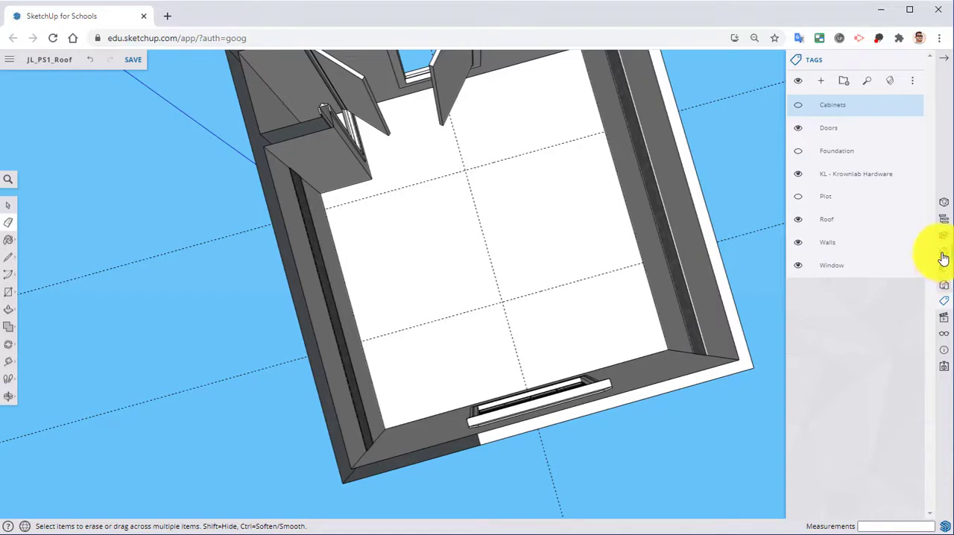
left_click(944, 255)
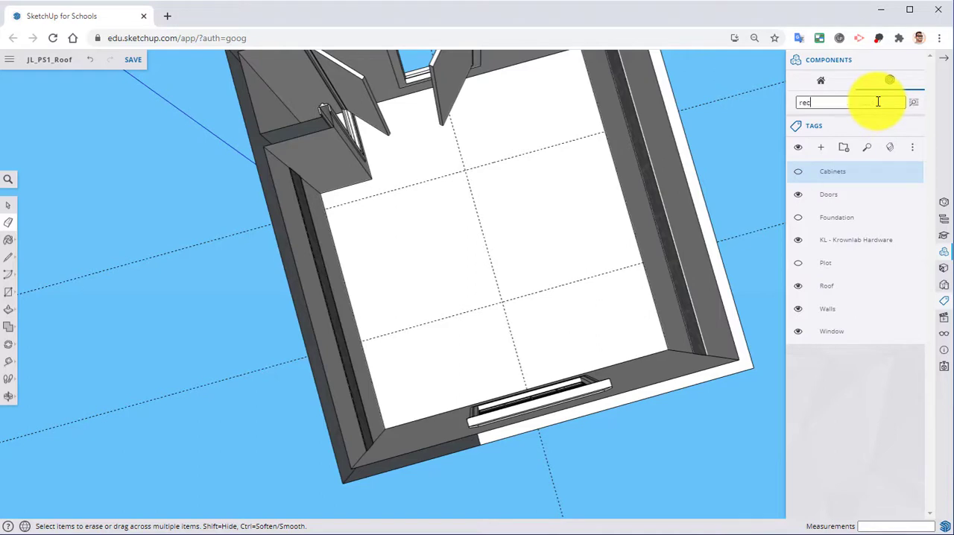
type("recessed lights")
key("Return")
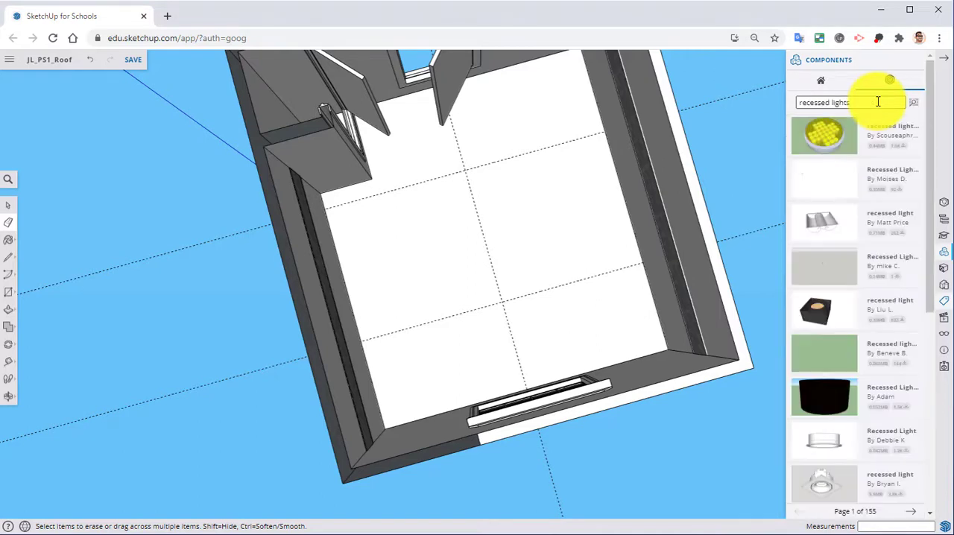
Step: Insert the cone-shaped recessed light component on the ceiling, centred on the guide intersection nearest the window
scroll(852, 292, "down", 2)
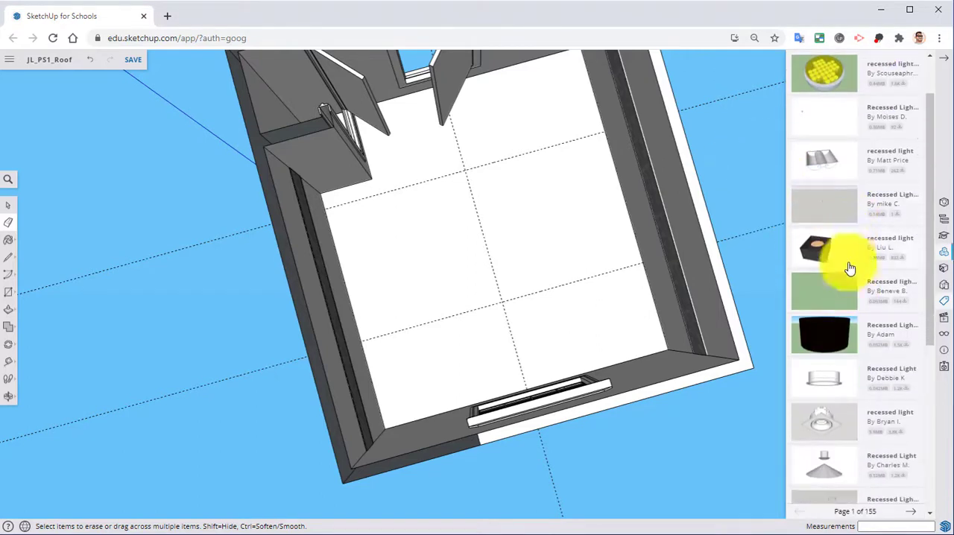
scroll(835, 421, "down", 6)
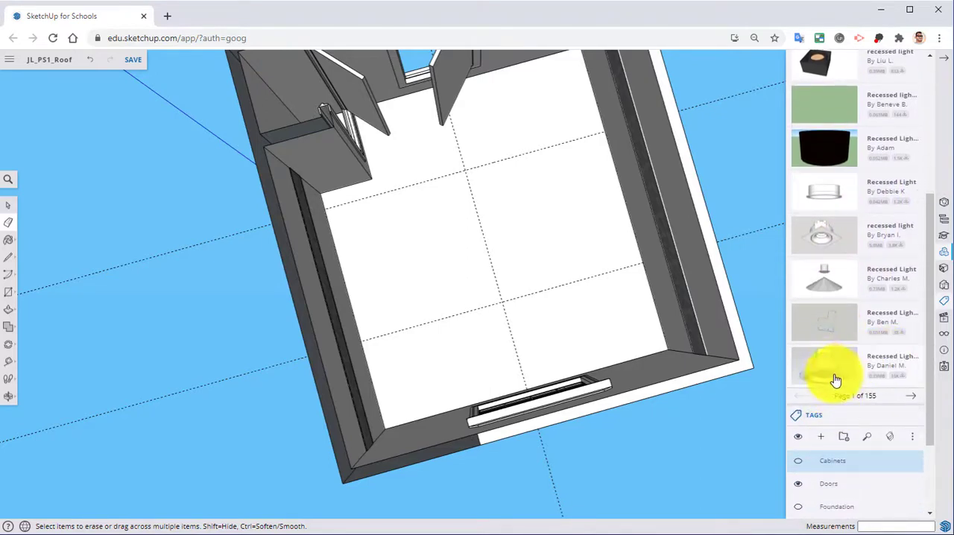
left_click(824, 369)
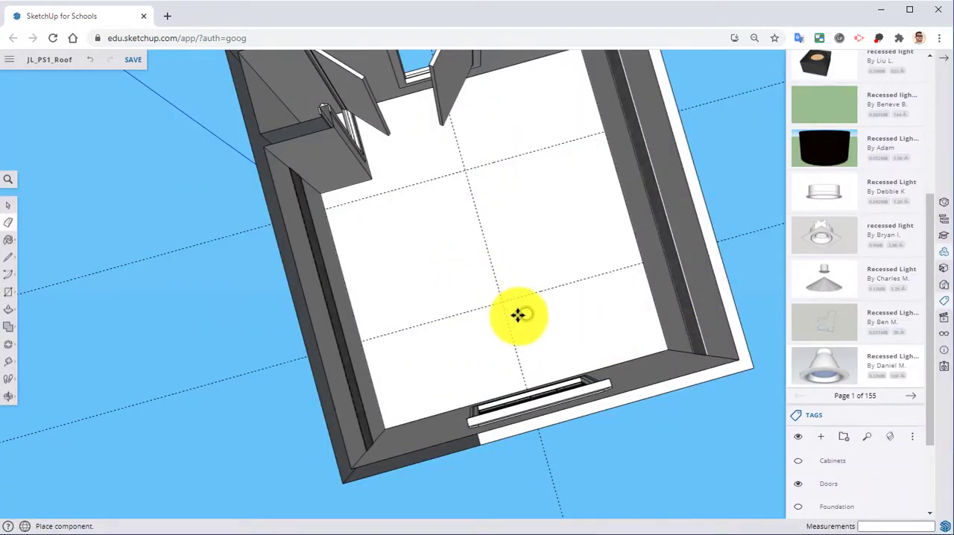
middle_click_drag(515, 313, 596, 456)
scroll(507, 239, "up", 5)
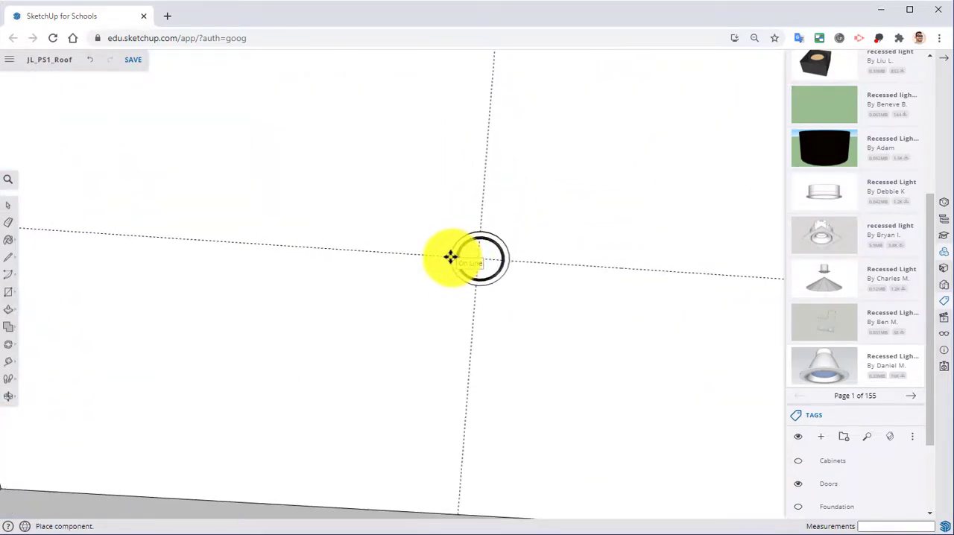
left_click(450, 257)
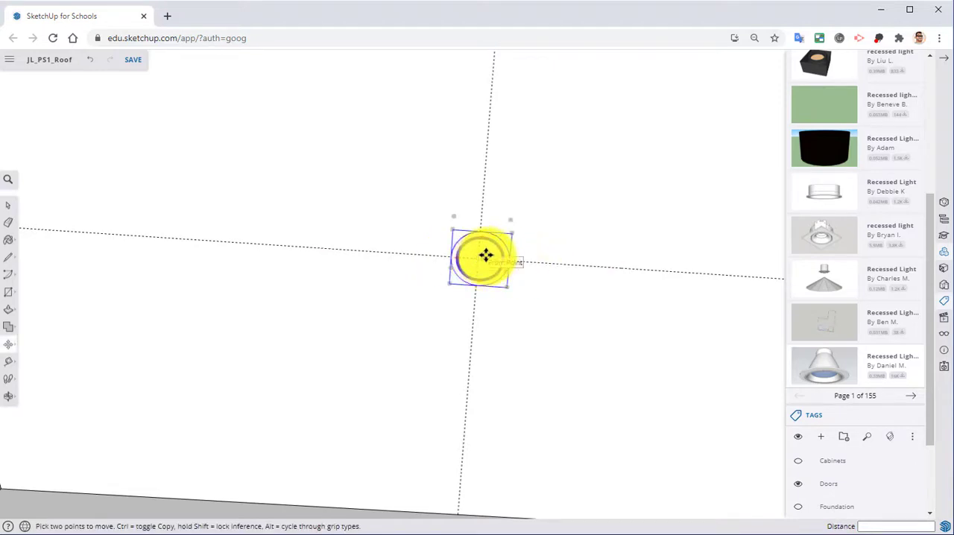
Step: Copy the recessed light along the guide and centre it on the second guide intersection, nearer the door
key("ctrl")
left_click(485, 255)
middle_click_drag(485, 219, 420, 364, "shift")
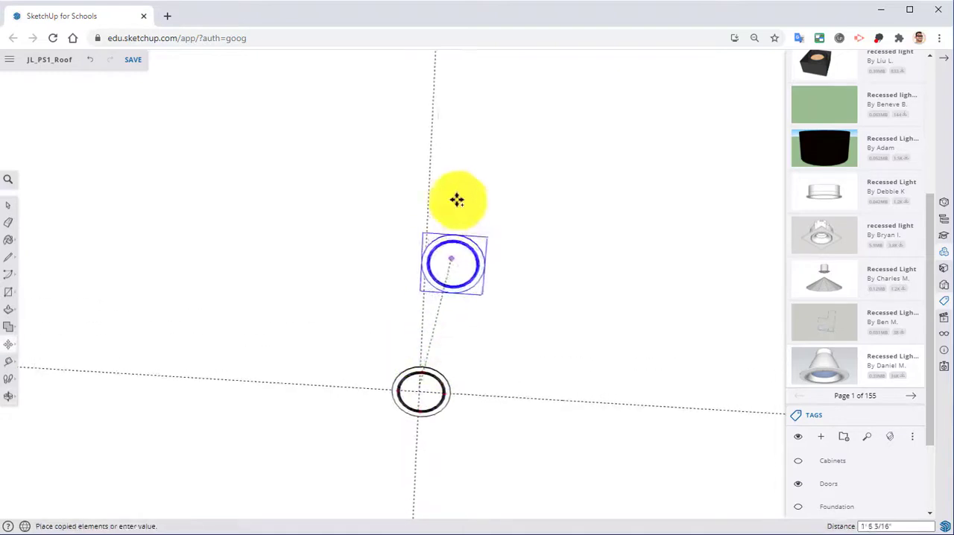
middle_click_drag(481, 108, 468, 295, "shift")
scroll(474, 117, "down", 2)
middle_click_drag(474, 123, 454, 216, "shift")
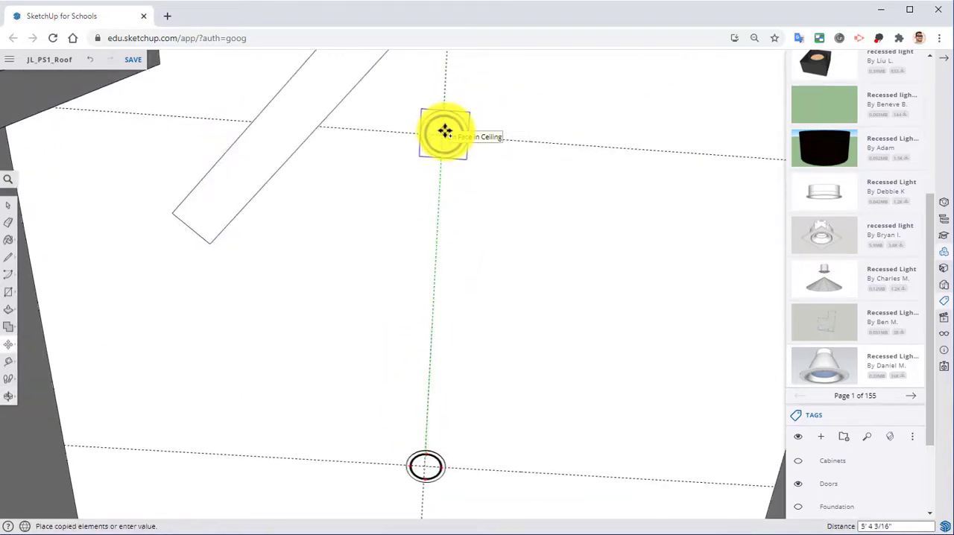
left_click(444, 140)
Step: Open the ceiling group for editing and draw a circle about 2 15/16" in radius inside the copied light's trim, centred on the guide intersection
middle_click_drag(444, 140, 511, 296)
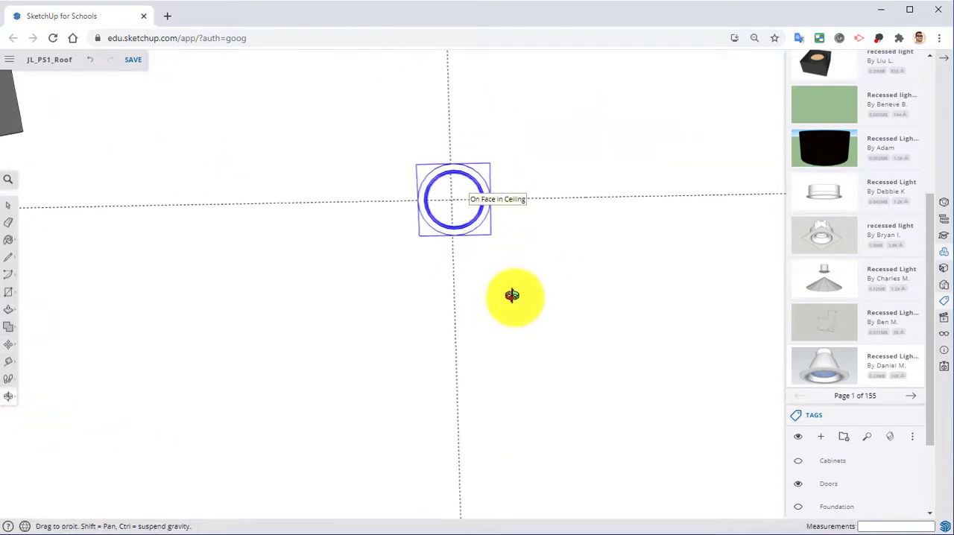
right_click(271, 221)
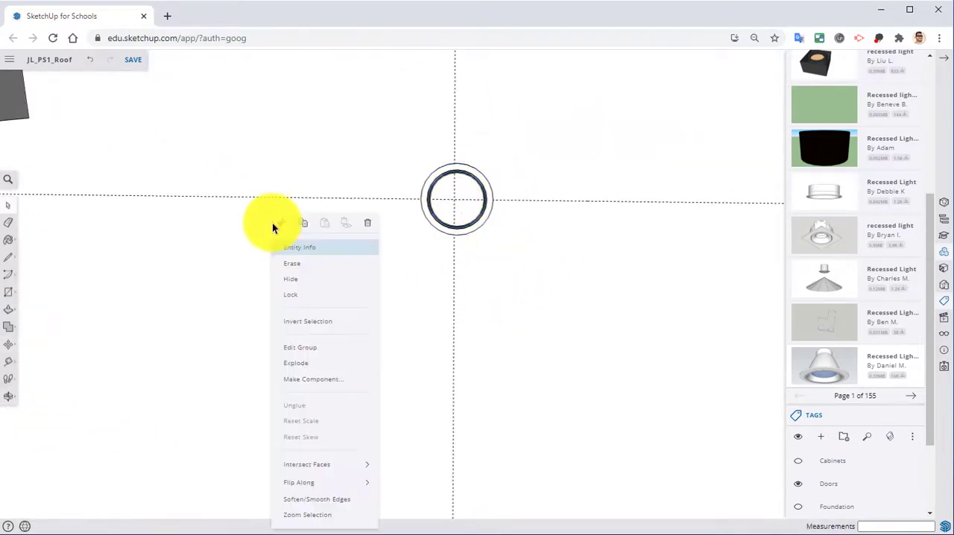
left_click(300, 348)
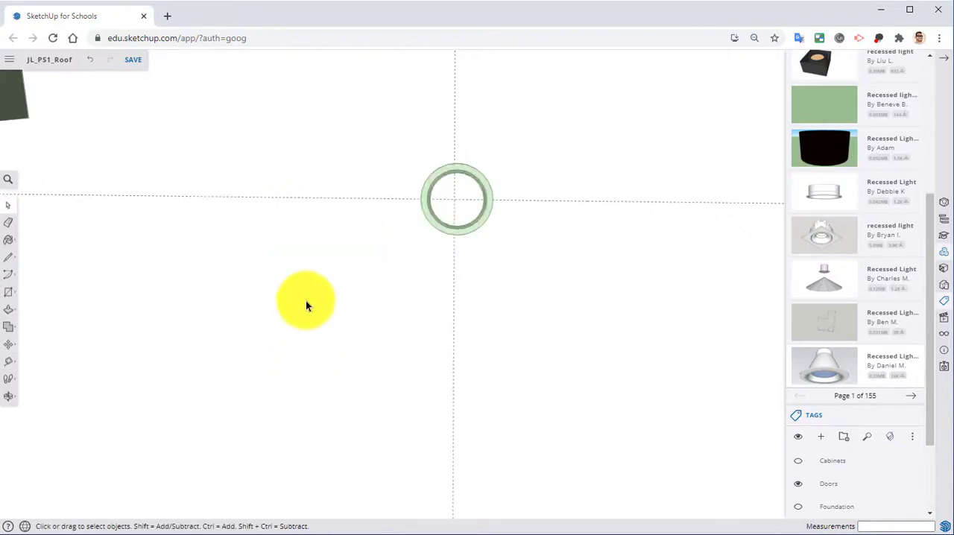
left_click(10, 292)
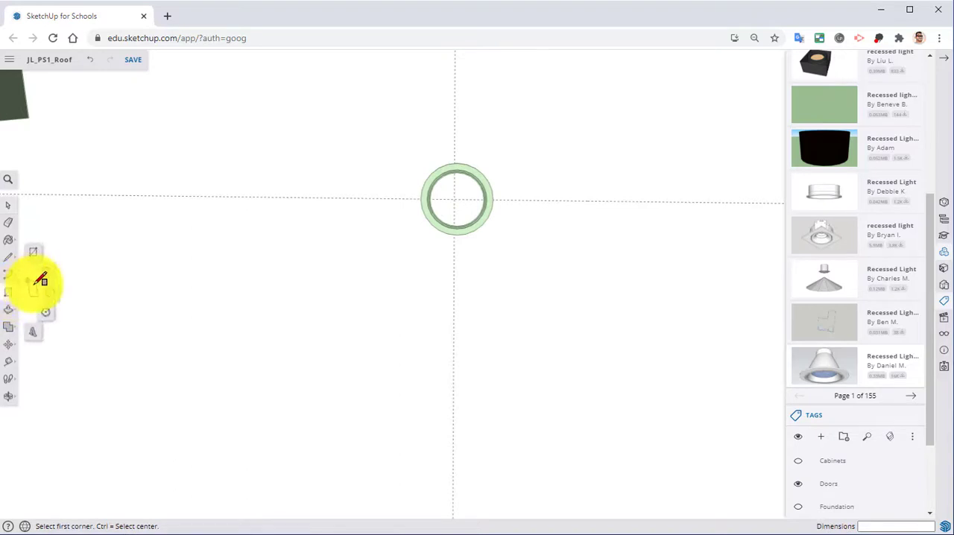
left_click(54, 294)
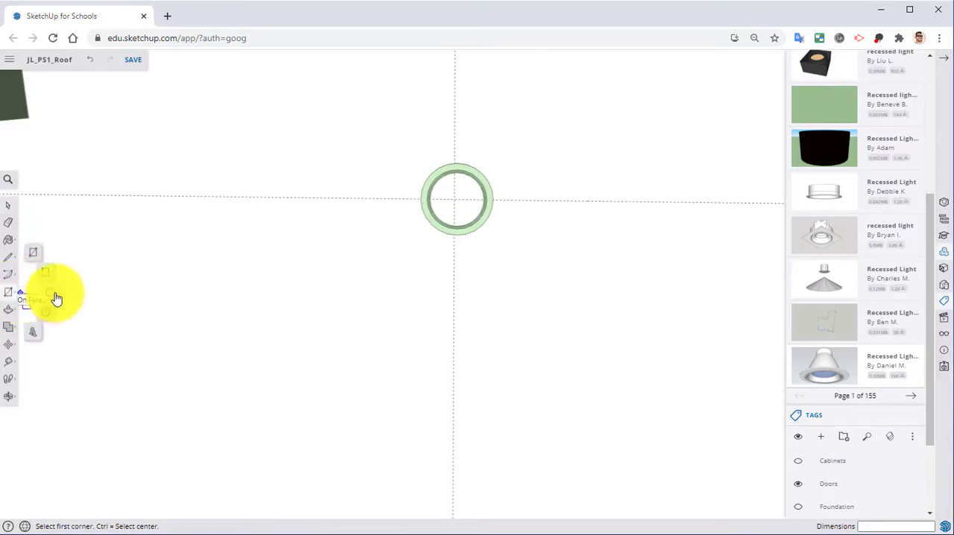
left_click(460, 195)
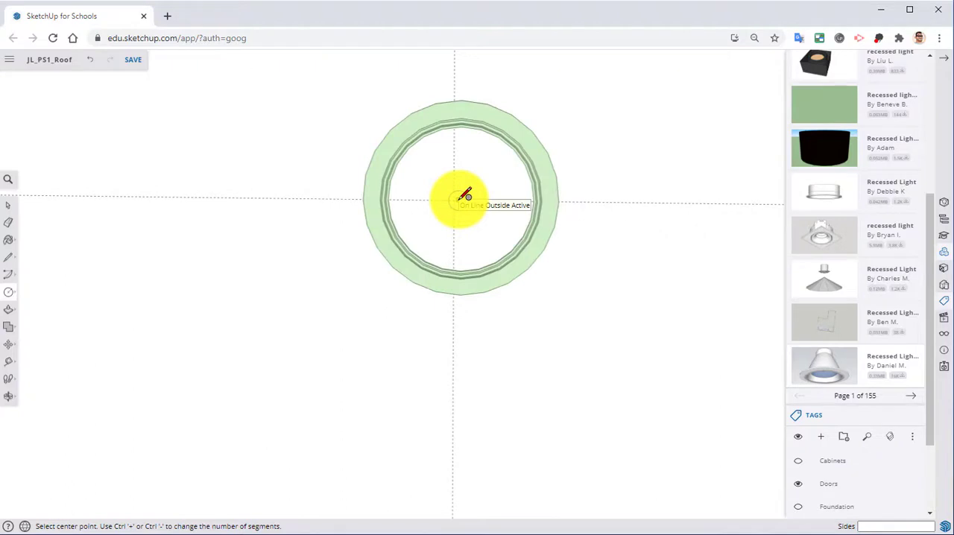
left_click(458, 199)
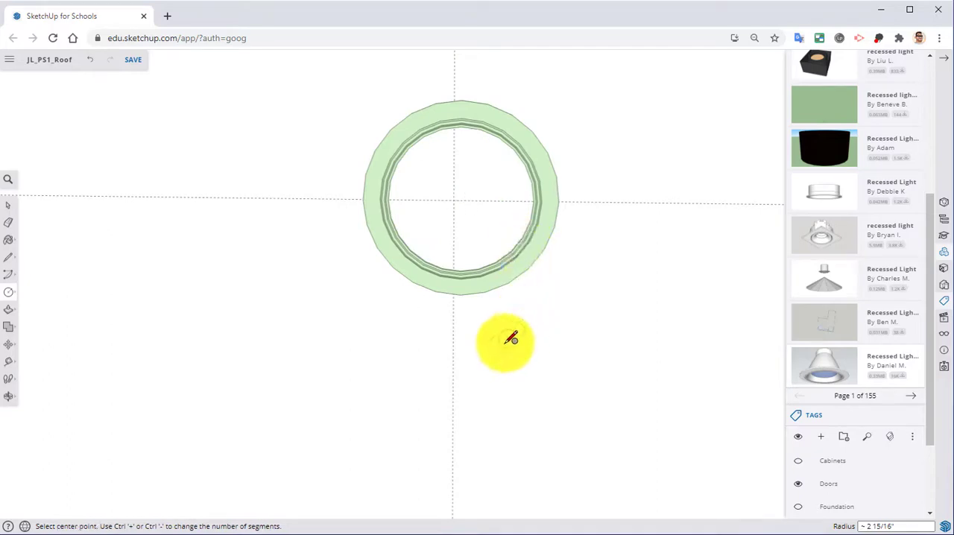
Step: Push the circle at the copied light about 6 7/16" into the ceiling to open the fixture's recess
left_click(6, 313)
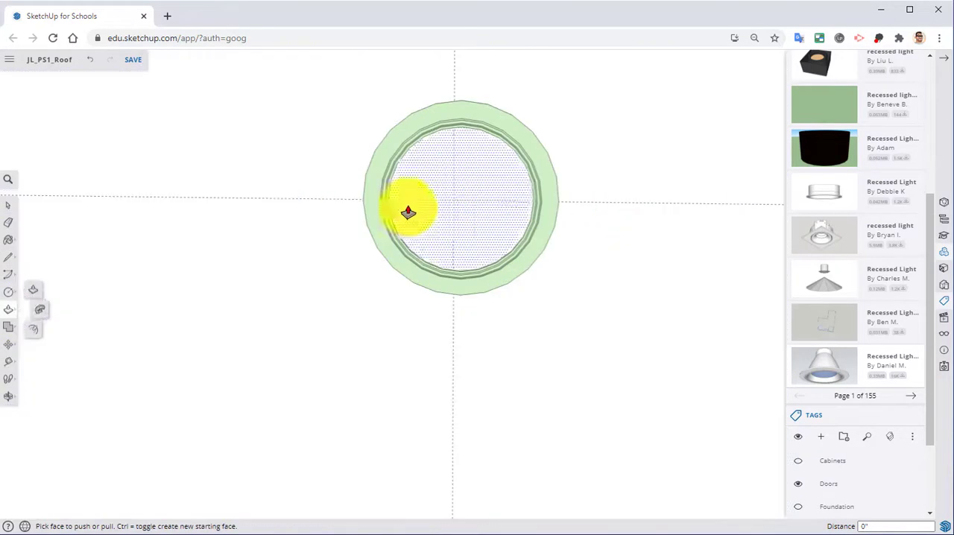
middle_click_drag(407, 213, 345, 340)
left_click(423, 258)
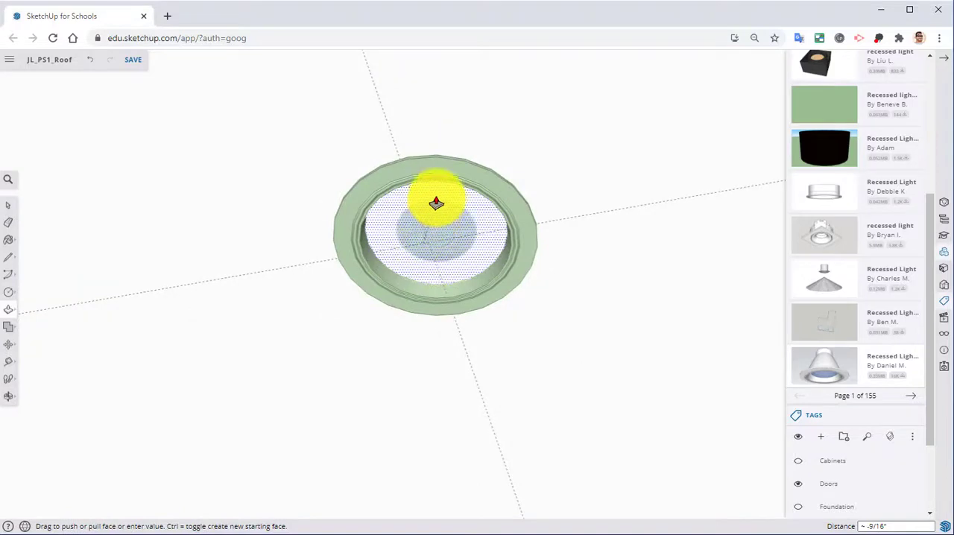
left_click(456, 163)
middle_click_drag(462, 177, 435, 211)
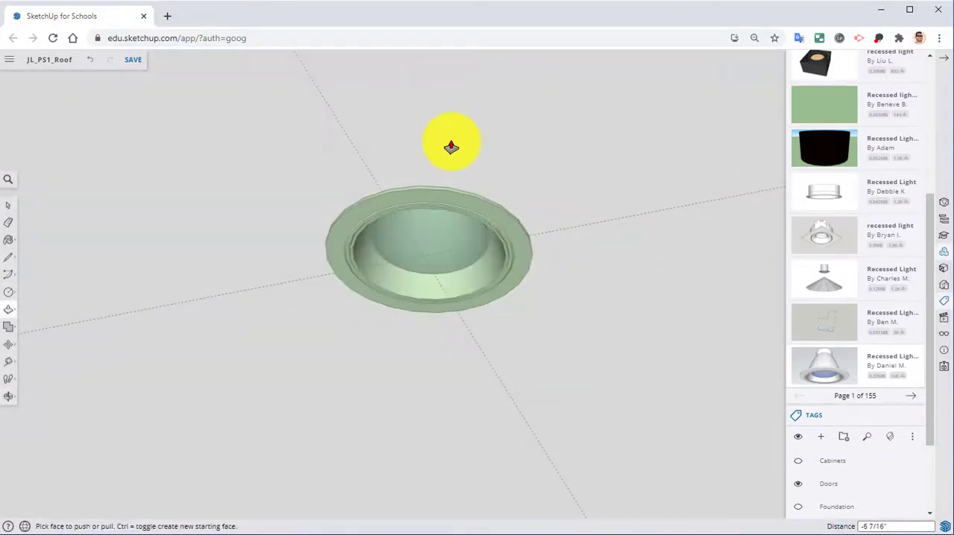
middle_click_drag(413, 393, 425, 317)
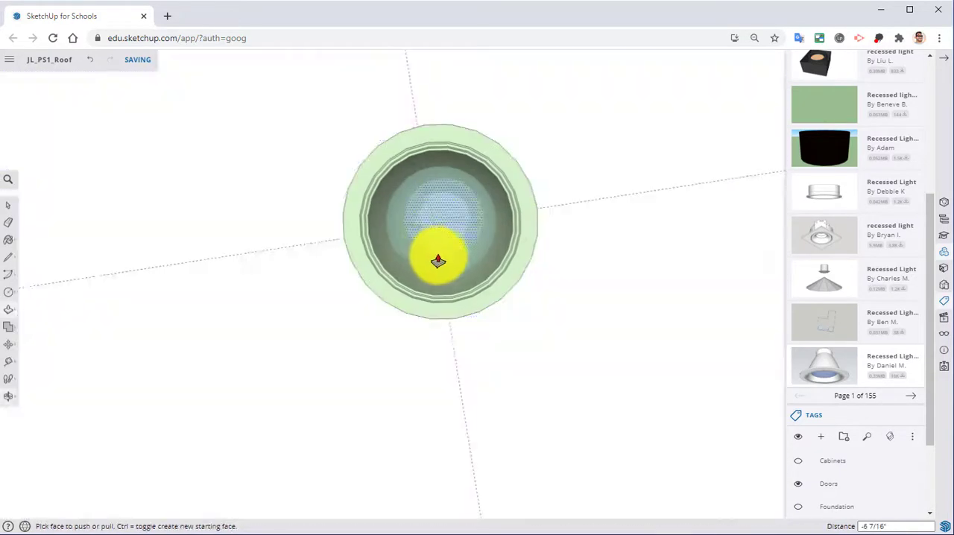
Step: Draw a circle about 3 3/16" in radius inside the window-side light's trim and push it about 1' 4 7/16" up through the ceiling
mouse_move(438, 261)
middle_mouse_down()
mouse_move(426, 117)
mouse_move(373, 166)
mouse_move(339, 7)
mouse_move(366, 89)
mouse_move(428, 213)
middle_mouse_up()
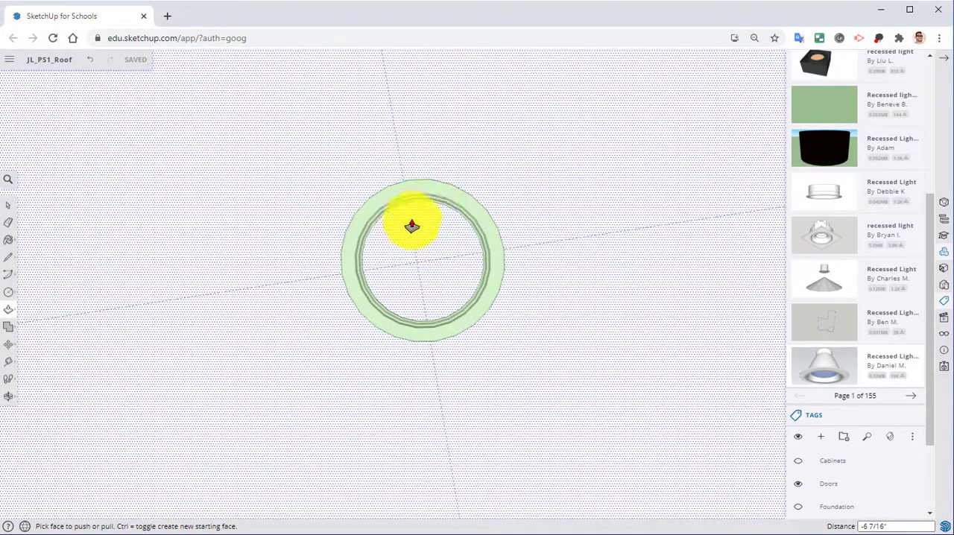
key("c")
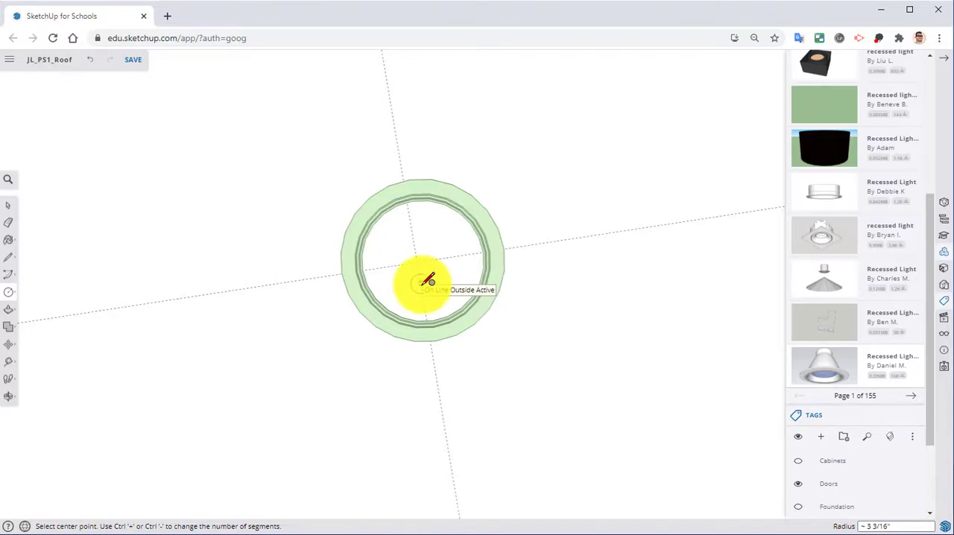
key("p")
middle_click_drag(430, 336, 398, 394)
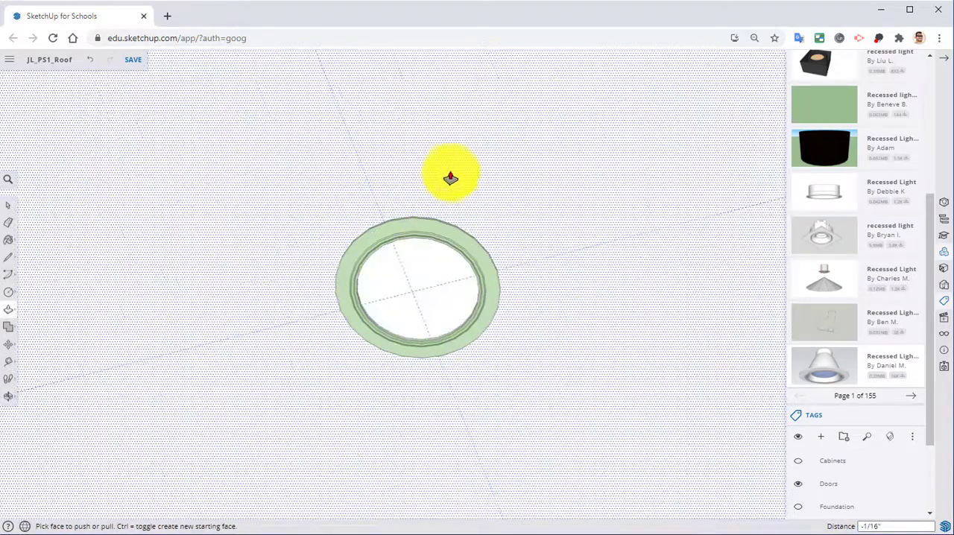
middle_click_drag(452, 165, 442, 308)
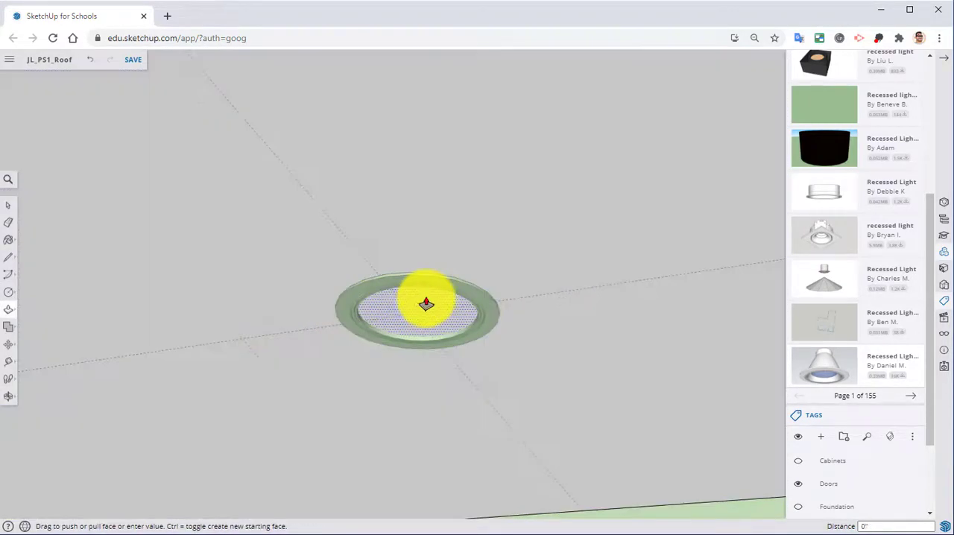
middle_click_drag(443, 151, 453, 282)
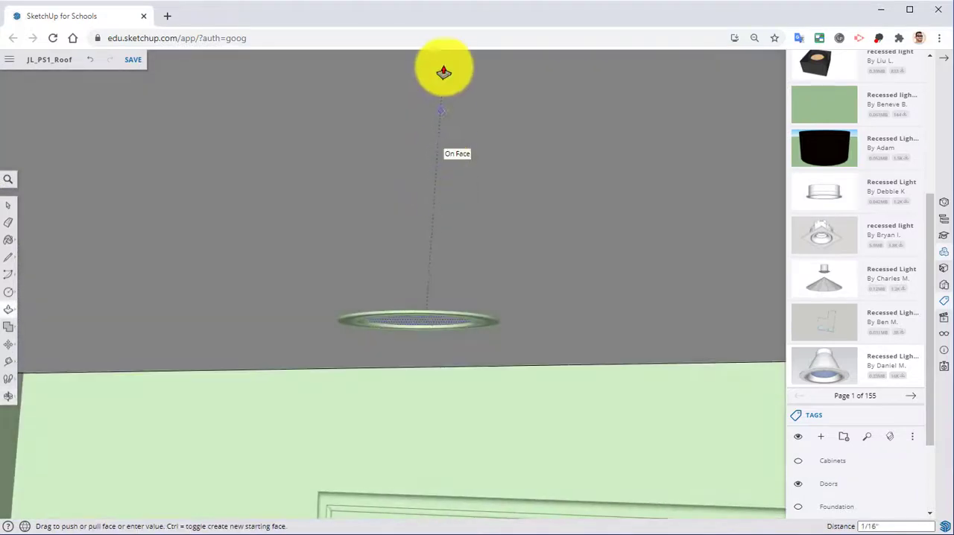
middle_click_drag(443, 70, 425, 96)
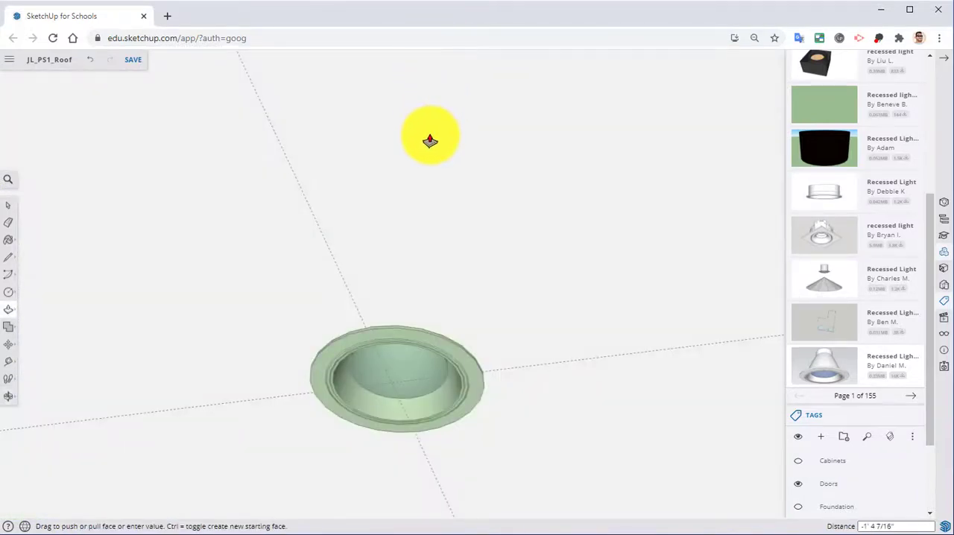
middle_click_drag(435, 313, 437, 248)
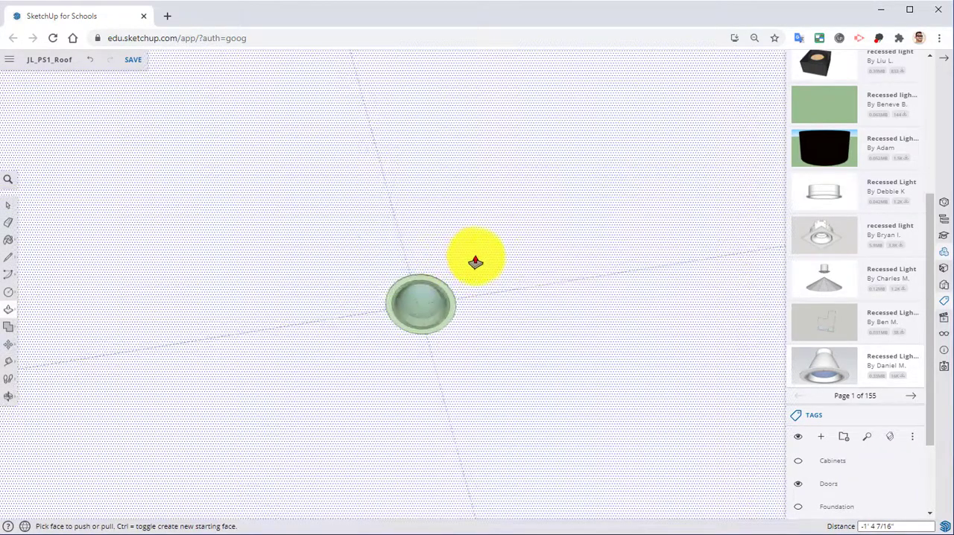
Step: Close the ceiling group to finish editing it
right_click(525, 263)
middle_click_drag(476, 360, 392, 195)
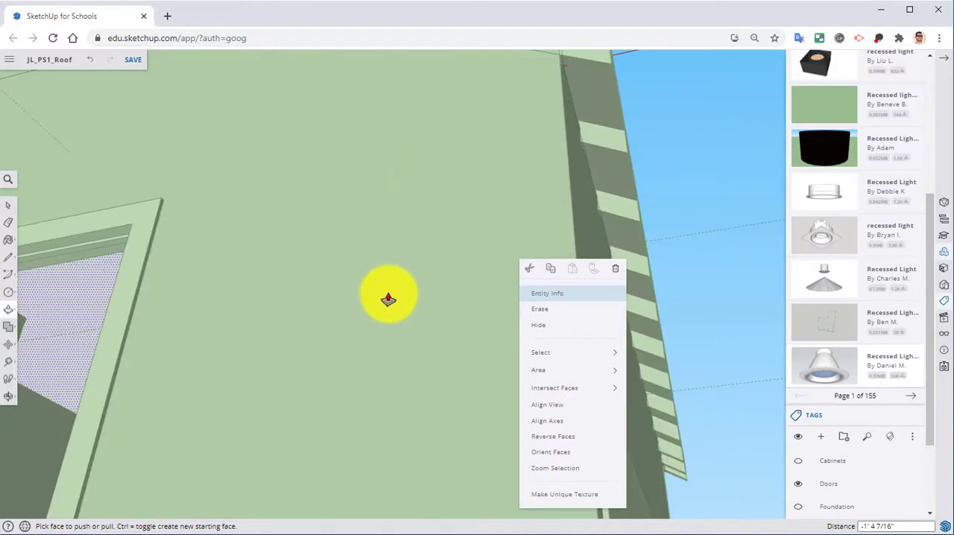
middle_click_drag(388, 298, 501, 278)
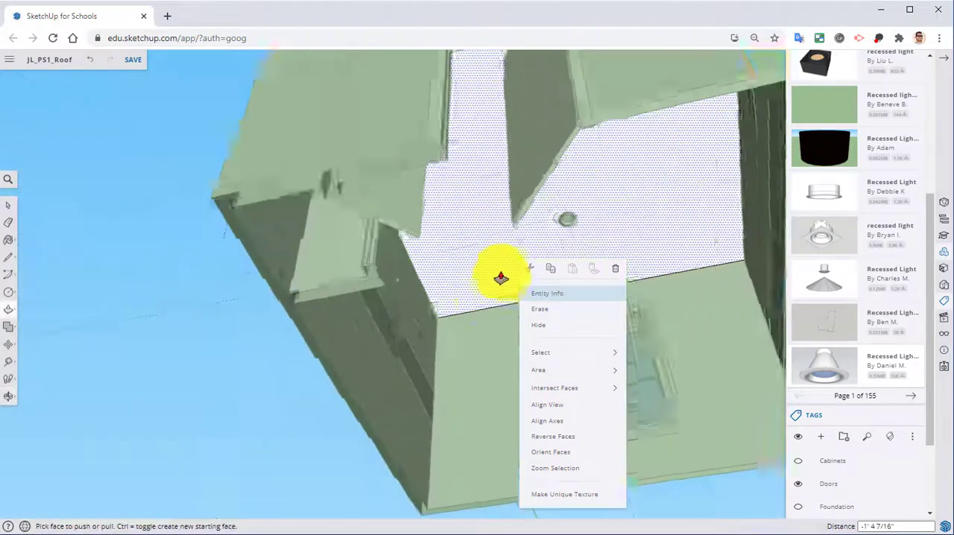
scroll(501, 278, "up", 2)
right_click(467, 380)
left_click(503, 414)
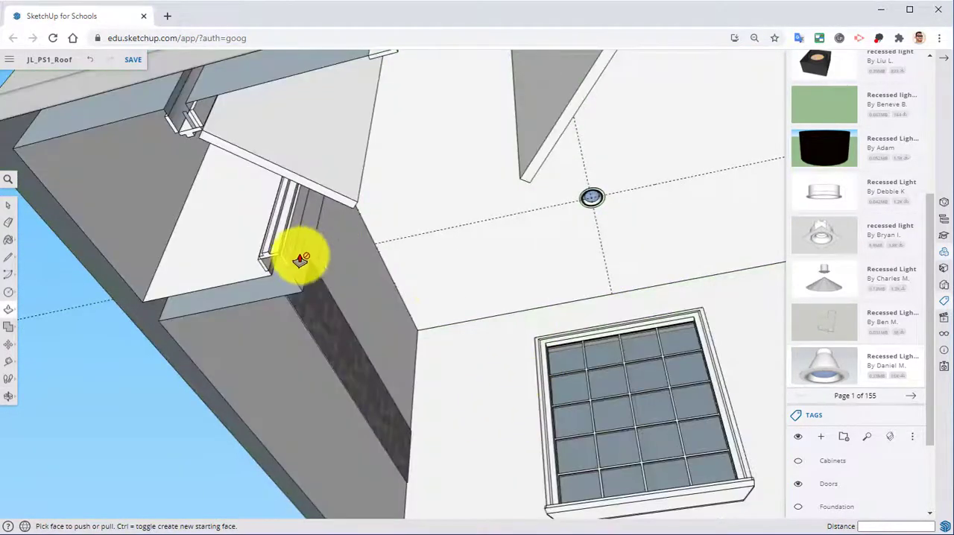
Step: Erase the guide lines crossing the ceiling at the two recessed lights
key("e")
left_click_drag(449, 226, 466, 232)
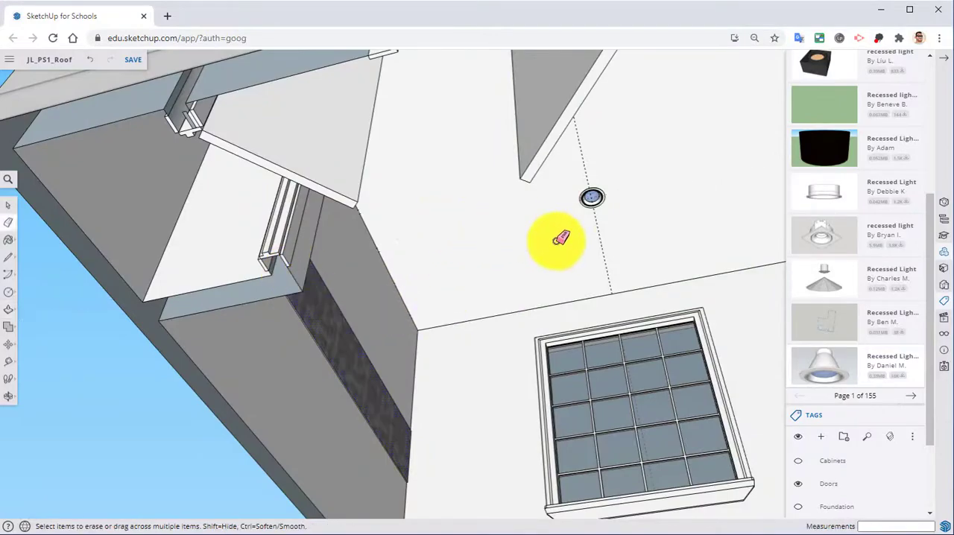
left_click_drag(589, 245, 610, 250)
middle_click_drag(610, 249, 505, 156)
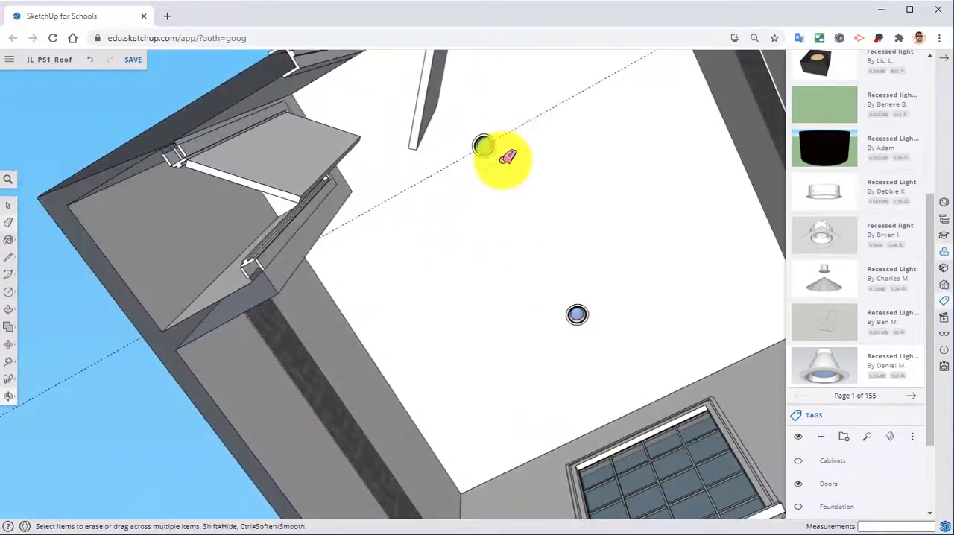
mouse_move(526, 125)
middle_mouse_down()
mouse_move(591, 253)
mouse_move(520, 279)
mouse_move(502, 278)
mouse_move(482, 236)
mouse_move(255, 211)
mouse_move(283, 285)
mouse_move(417, 241)
mouse_move(462, 211)
mouse_move(523, 285)
mouse_move(481, 260)
mouse_move(486, 345)
middle_mouse_up()
Step: Turn on the visibility of the Foundation and Plot tags
mouse_move(537, 392)
middle_mouse_down()
mouse_move(511, 316)
mouse_move(543, 379)
middle_mouse_up()
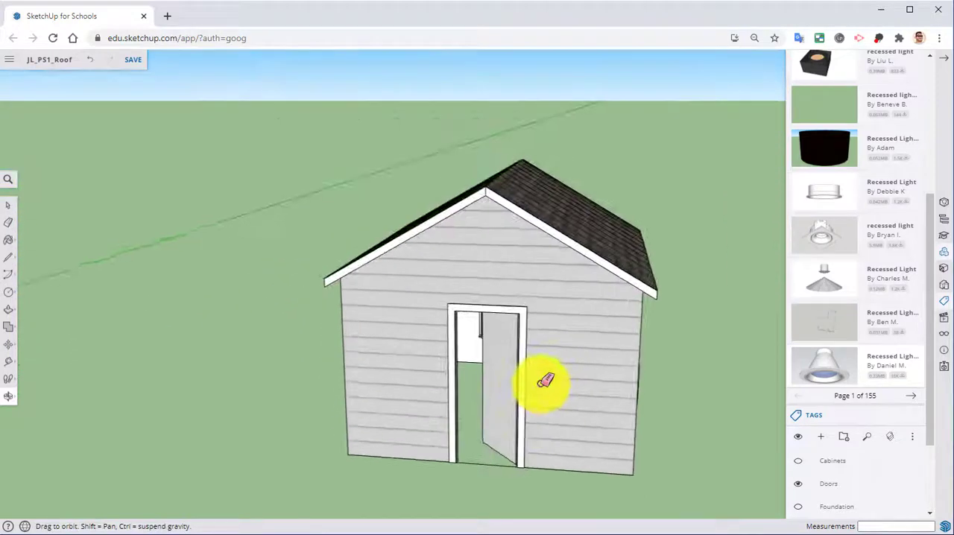
scroll(722, 301, "up", 4)
scroll(721, 302, "down", 8)
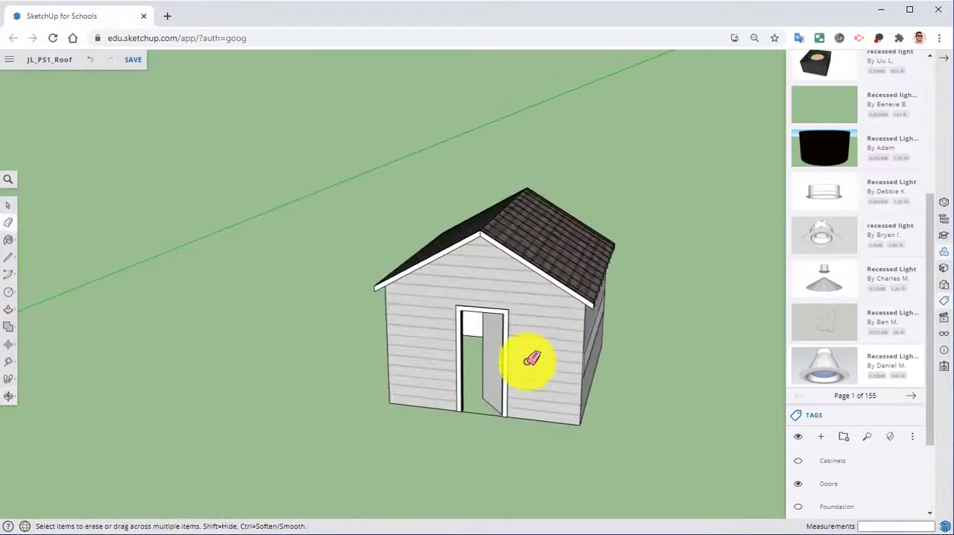
scroll(891, 412, "down", 2)
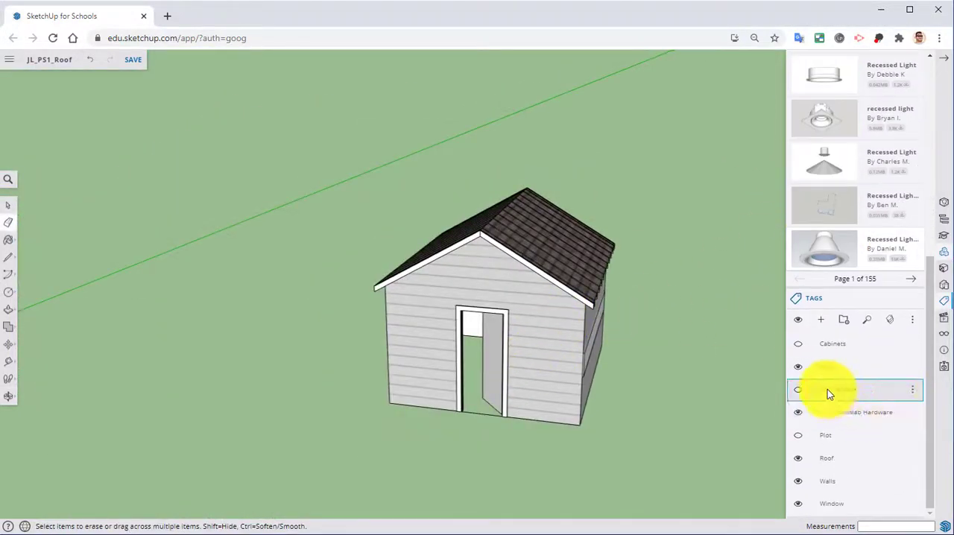
left_click(797, 390)
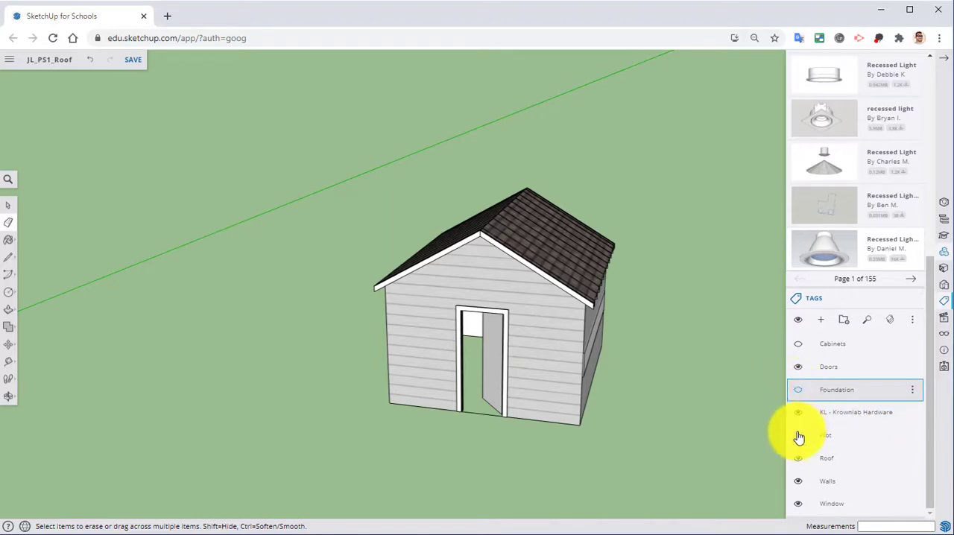
left_click(797, 436)
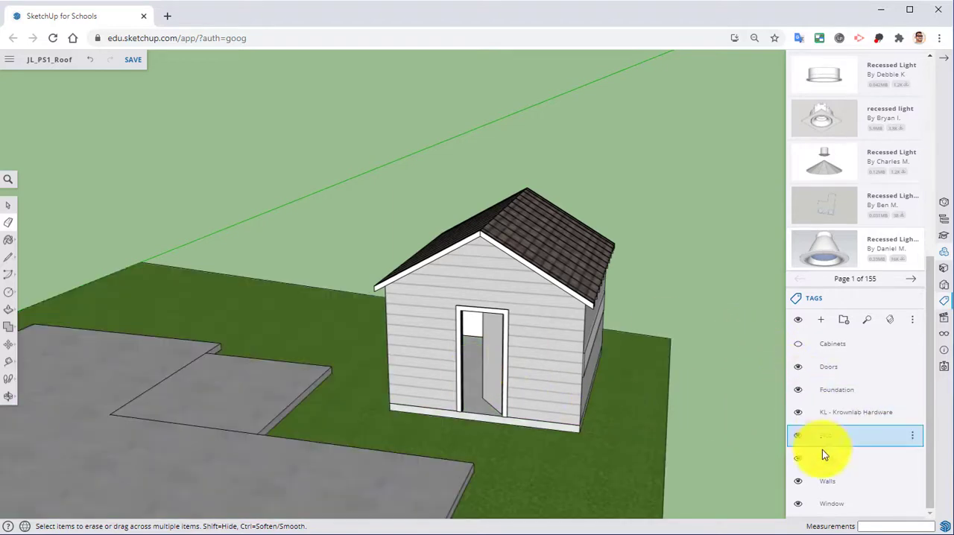
Step: Hide the Roof tag to expose the room's interior and the two light fixtures from above
left_click(798, 457)
middle_click_drag(511, 308, 347, 274)
scroll(488, 321, "up", 3)
scroll(441, 299, "up", 3)
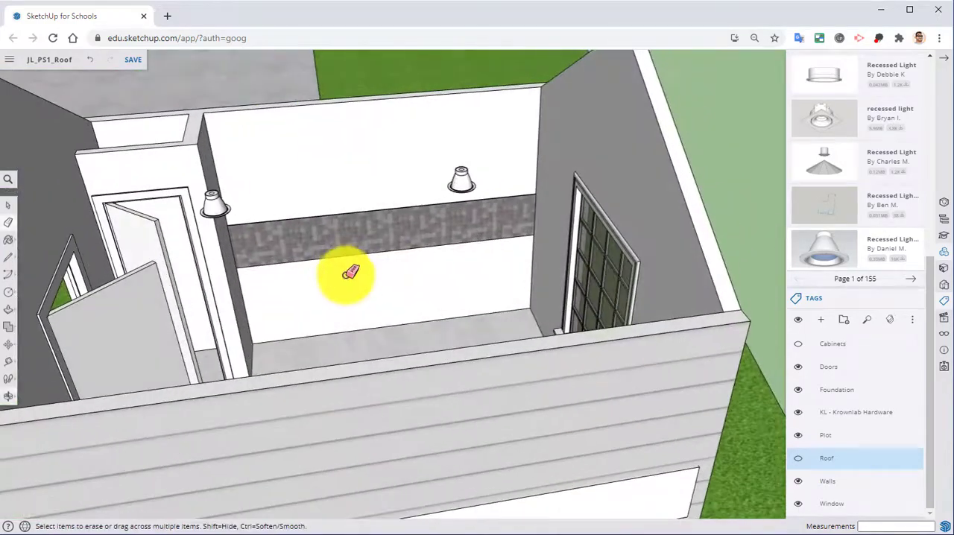
scroll(350, 273, "down", 3)
Step: Search the 3D Warehouse for "outlet" and browse to the duplex wall outlet model
scroll(840, 131, "up", 5)
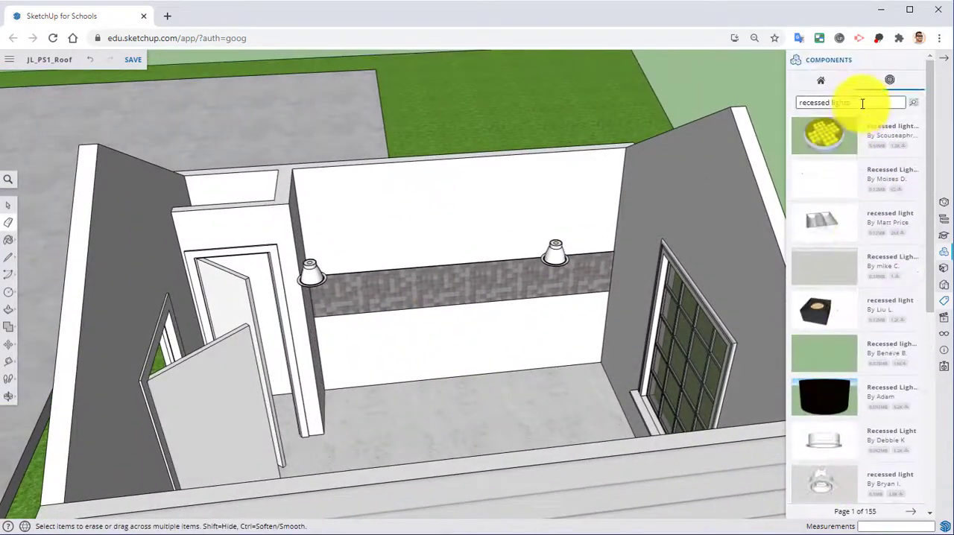
left_click_drag(862, 103, 795, 103)
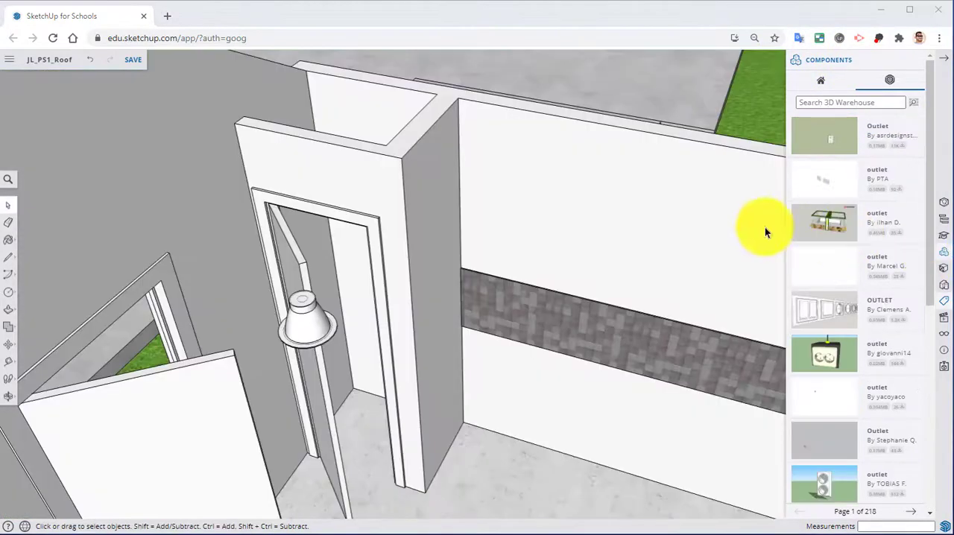
left_click(856, 100)
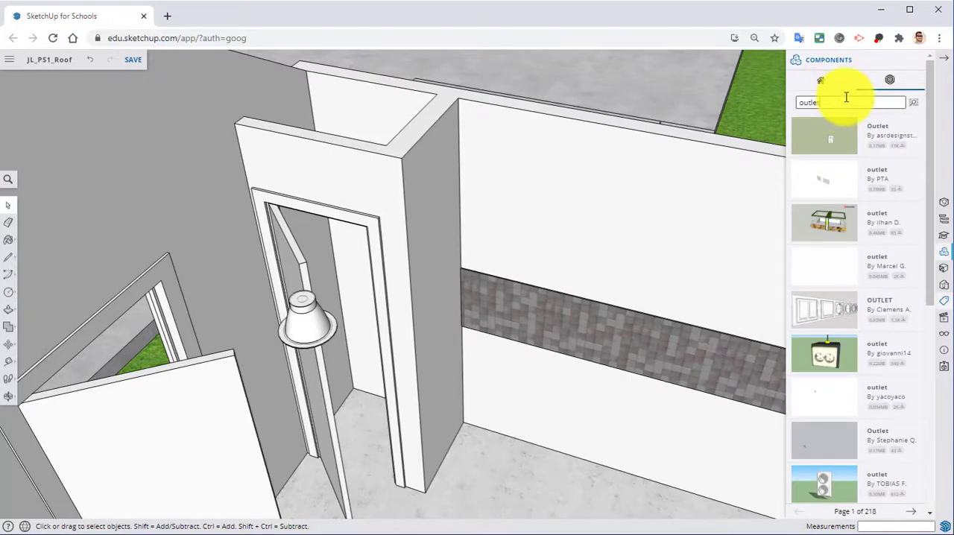
scroll(820, 213, "down", 5)
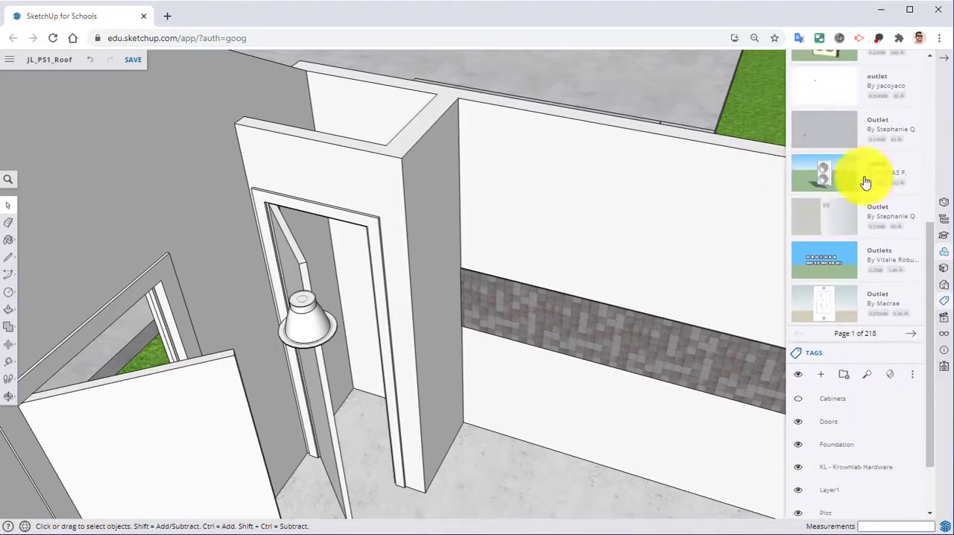
Step: Insert the duplex outlet with the white cover plate into the model
left_click(827, 307)
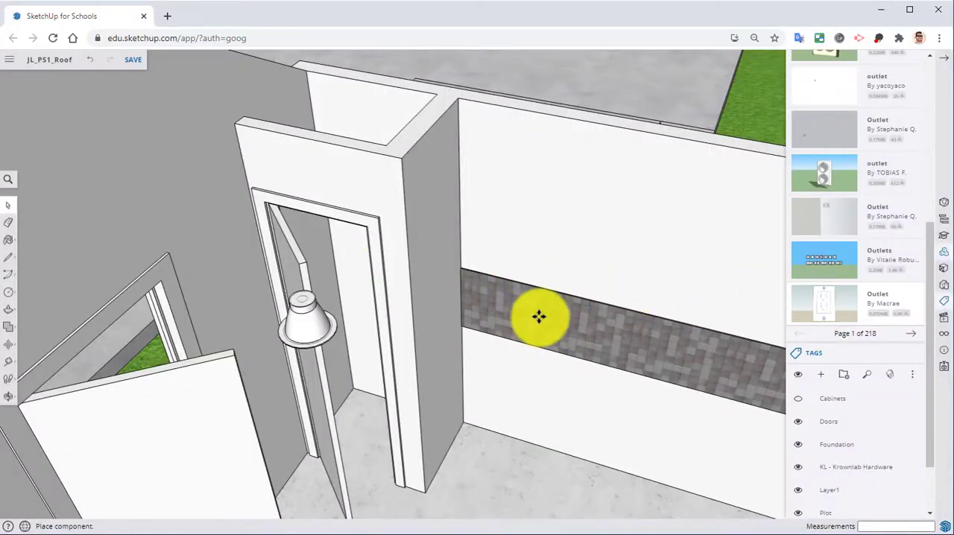
scroll(496, 305, "down", 5)
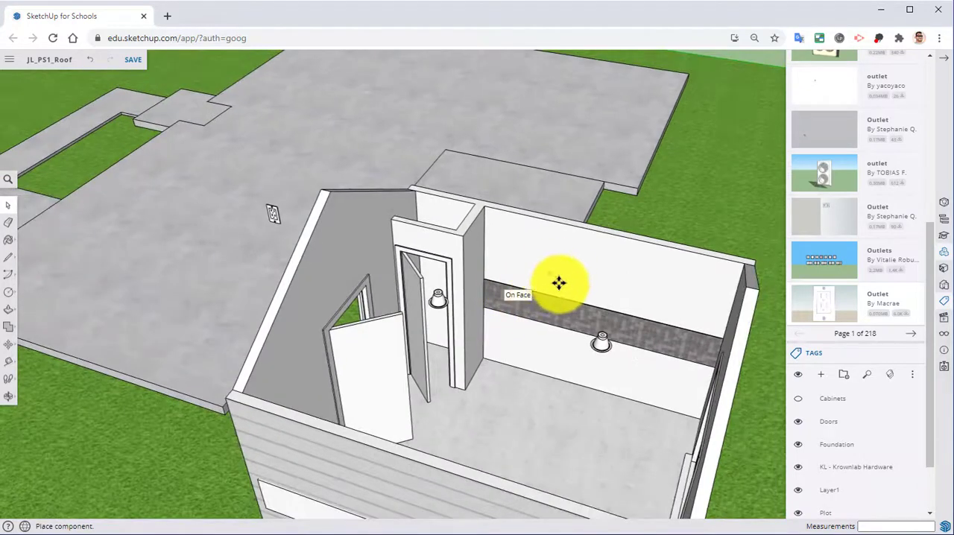
left_click(584, 291)
middle_click_drag(529, 290, 572, 257)
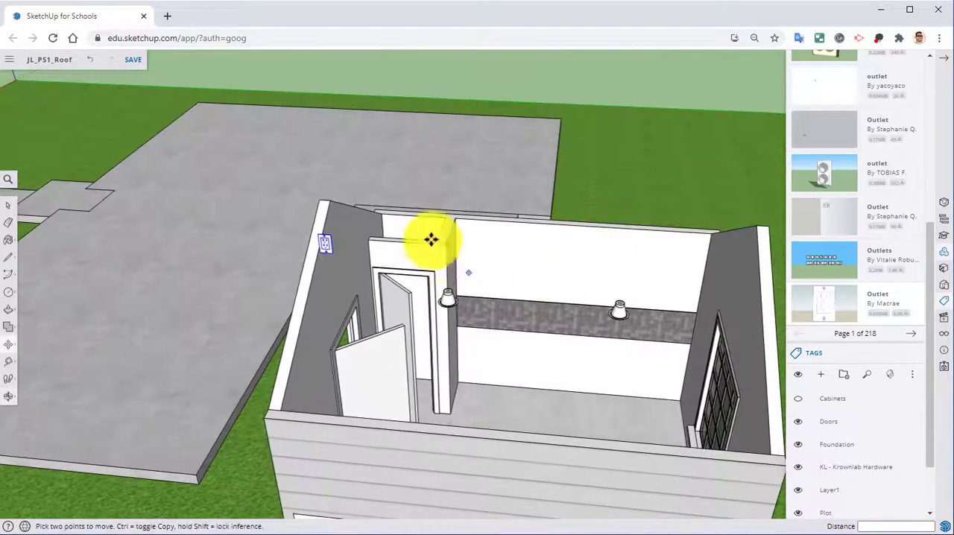
Step: Move the outlet from its insertion spot onto the tiled backsplash strip of the wall next to the doorway
scroll(430, 238, "up", 3)
scroll(181, 229, "up", 2)
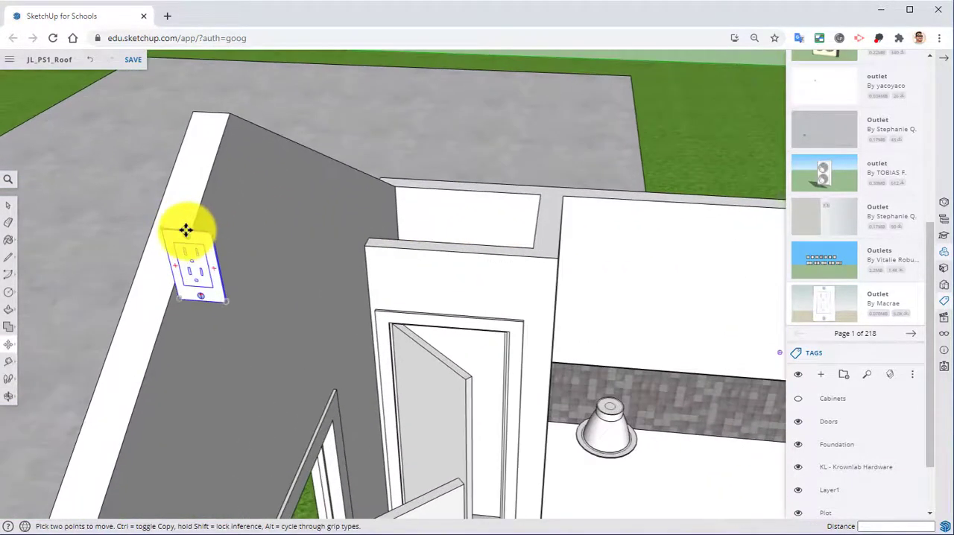
left_click(185, 231)
middle_click_drag(517, 287, 479, 164)
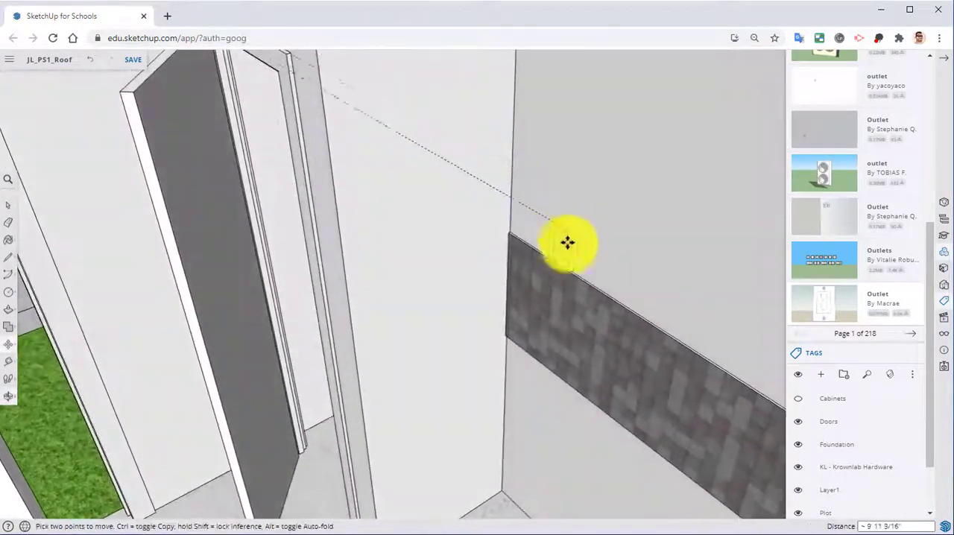
middle_click_drag(567, 242, 499, 251)
scroll(496, 249, "up", 2)
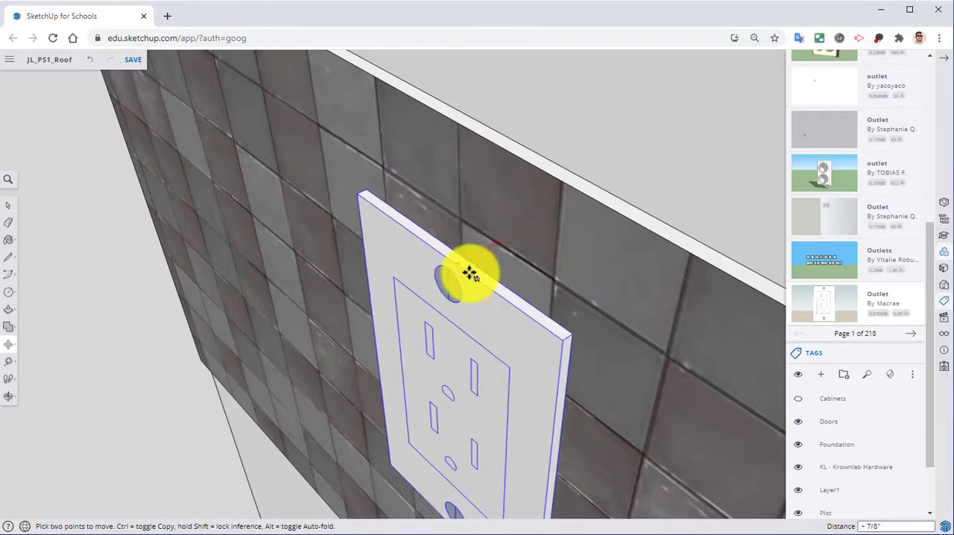
left_click(473, 268)
Step: Move the outlet perpendicular to the wall until its back sits flush against the backsplash tile
scroll(467, 259, "up", 1)
left_click(460, 250)
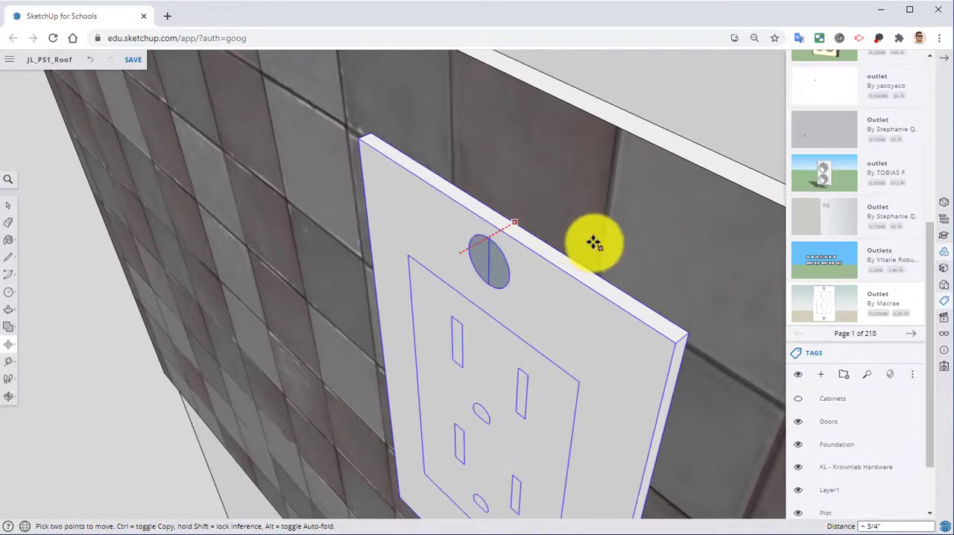
middle_click_drag(527, 250, 668, 228)
scroll(537, 199, "up", 3)
middle_click_drag(534, 198, 500, 198)
scroll(547, 209, "down", 3)
scroll(541, 253, "down", 6)
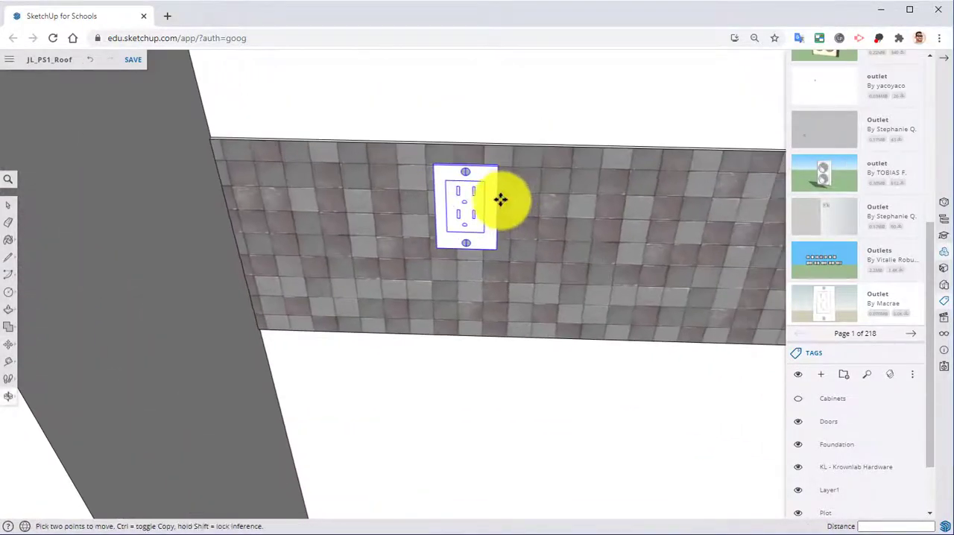
Step: Slide the outlet along the backsplash away from the corner and lower it to the middle of the tile strip
scroll(500, 198, "up", 3)
left_click(432, 124)
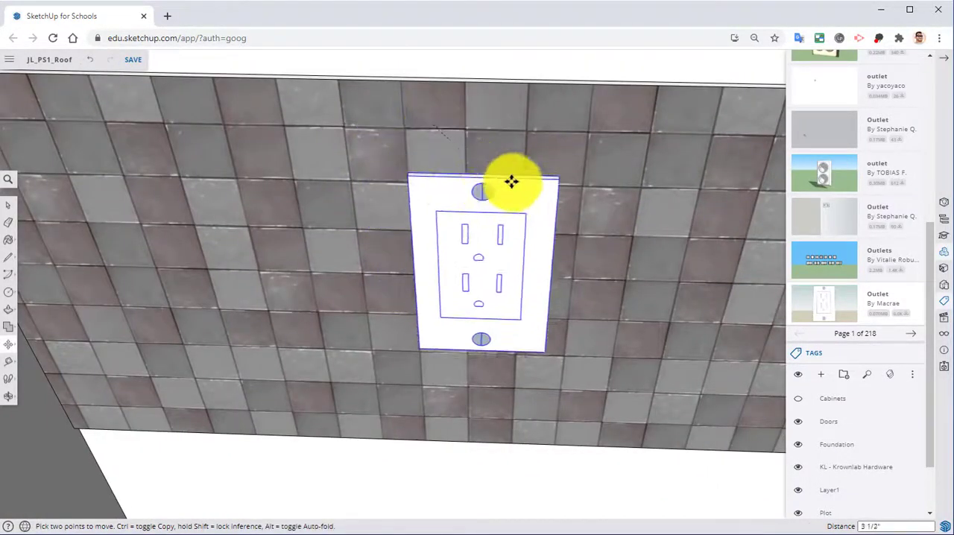
middle_click_drag(637, 216, 402, 92, "shift")
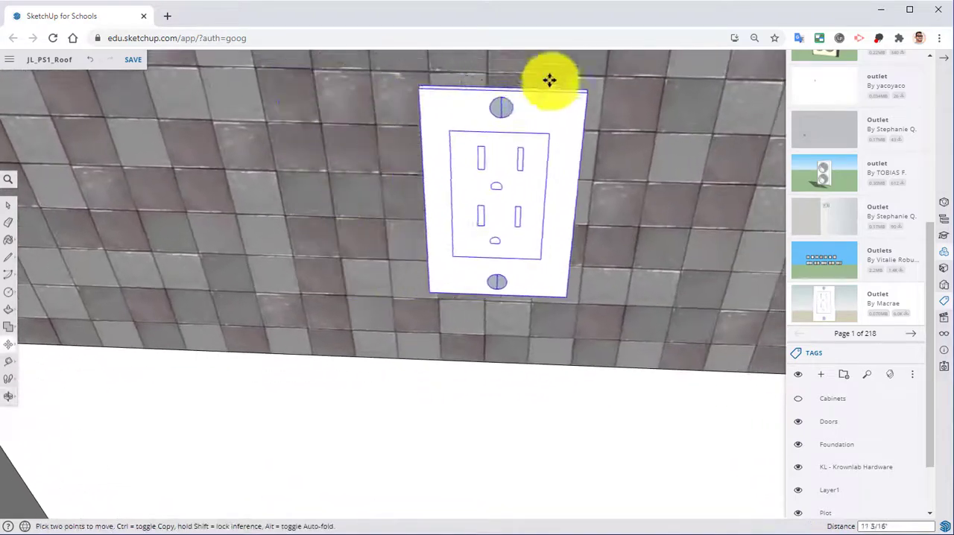
scroll(582, 87, "down", 3)
scroll(584, 88, "down", 3)
middle_click_drag(583, 88, 358, 241, "shift")
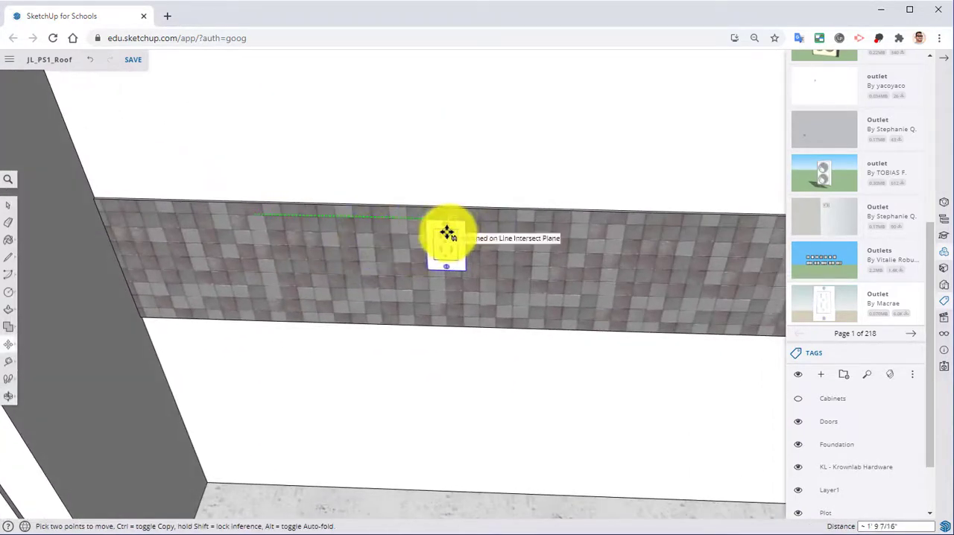
scroll(447, 232, "up", 4)
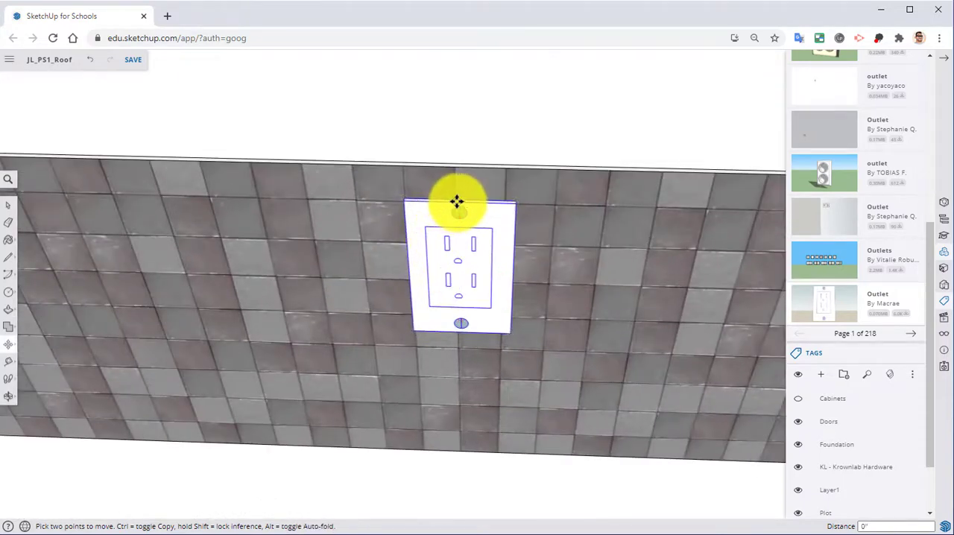
left_click(453, 268)
Step: Turn on the visibility of the Cabinets tag to check the outlet against the countertop
scroll(432, 295, "down", 3)
middle_click_drag(429, 296, 507, 172)
scroll(512, 216, "down", 3)
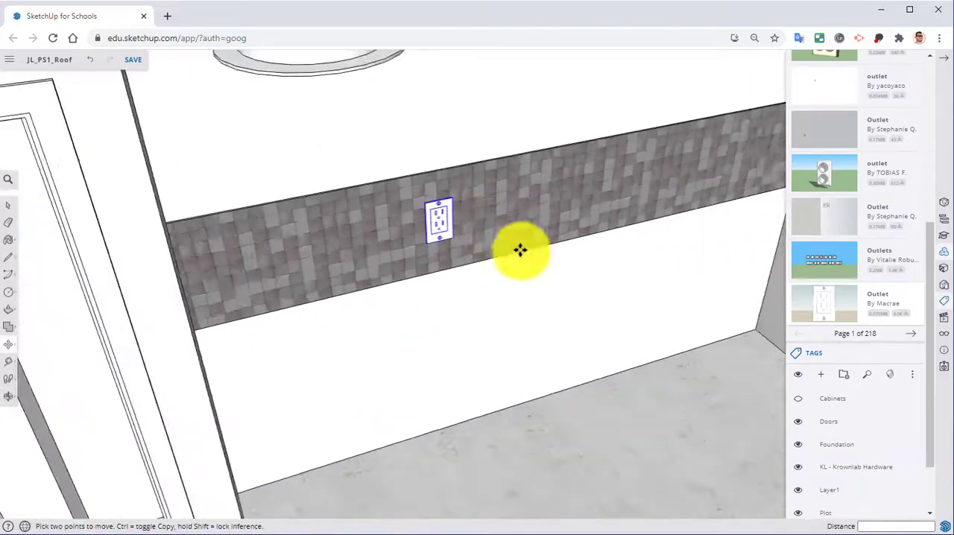
left_click(795, 403)
middle_click_drag(670, 350, 524, 298)
Step: Copy the outlet across the room onto the backsplash of the opposite wall
key("m")
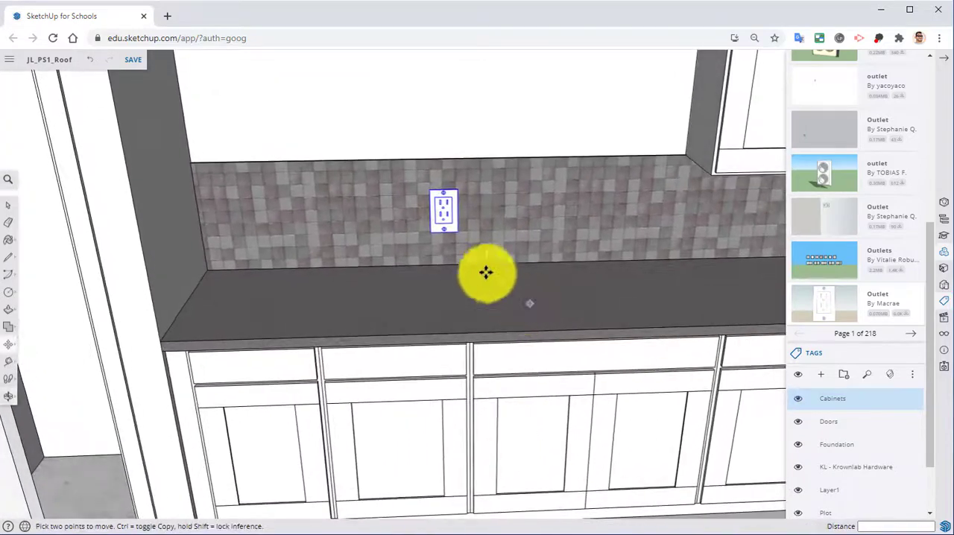
scroll(390, 199, "up", 5)
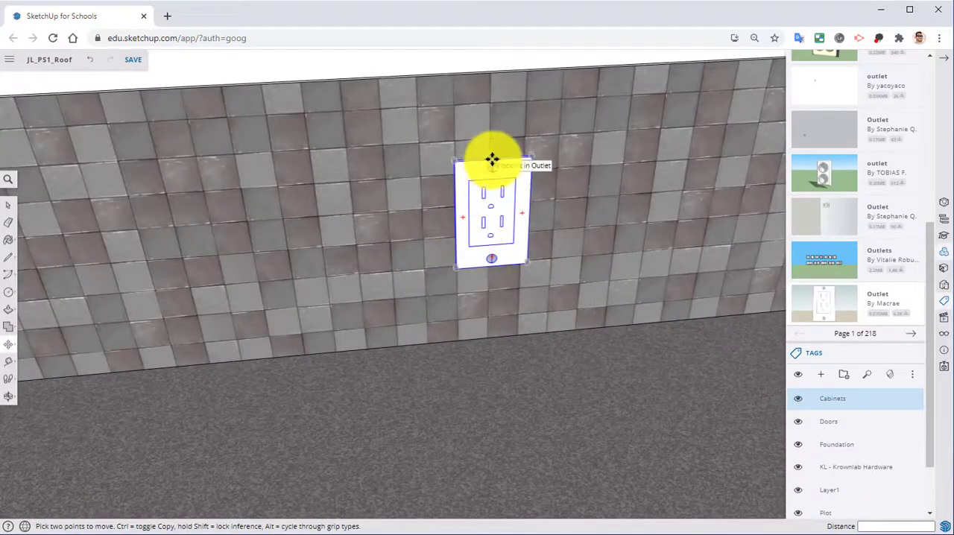
scroll(489, 160, "down", 5)
mouse_move(502, 215)
middle_mouse_down()
mouse_move(400, 196)
mouse_move(445, 213)
mouse_move(515, 324)
mouse_move(368, 290)
mouse_move(702, 275)
mouse_move(356, 286)
mouse_move(633, 278)
mouse_move(571, 283)
mouse_move(505, 327)
mouse_move(494, 204)
middle_mouse_up()
key("ctrl+v")
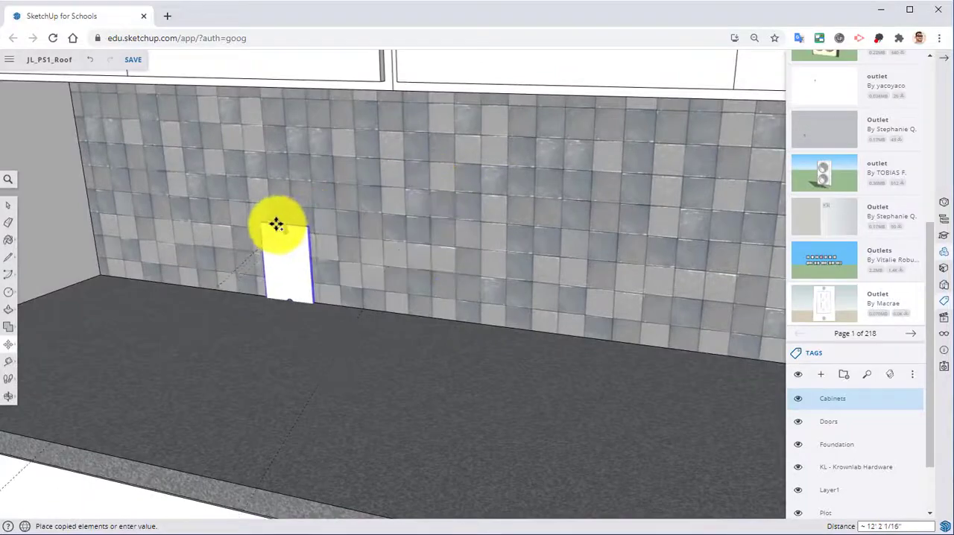
left_click(350, 165)
Step: Rotate the copied outlet about its vertical axis so that its front faces the room
scroll(350, 167, "up", 3)
middle_click_drag(353, 177, 372, 258)
scroll(339, 231, "up", 6)
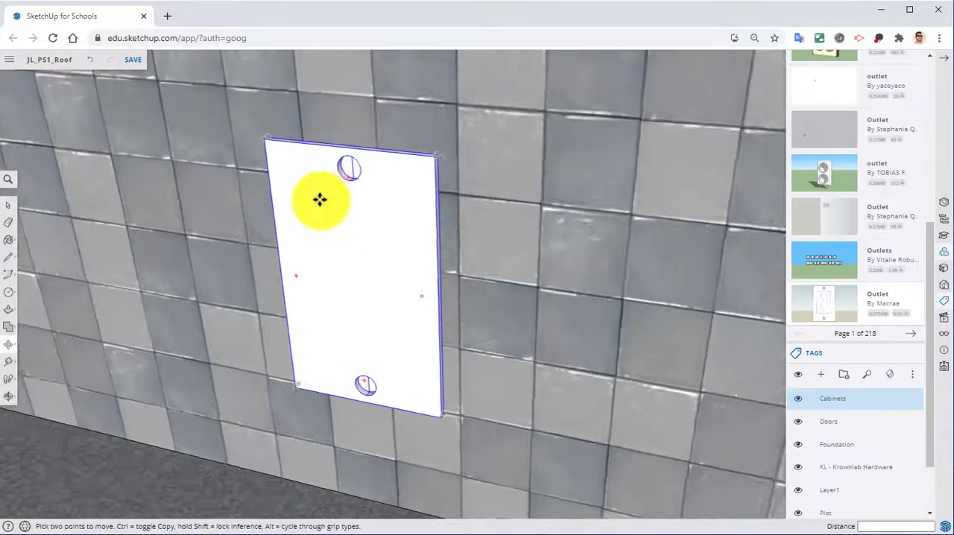
middle_click_drag(323, 201, 355, 239)
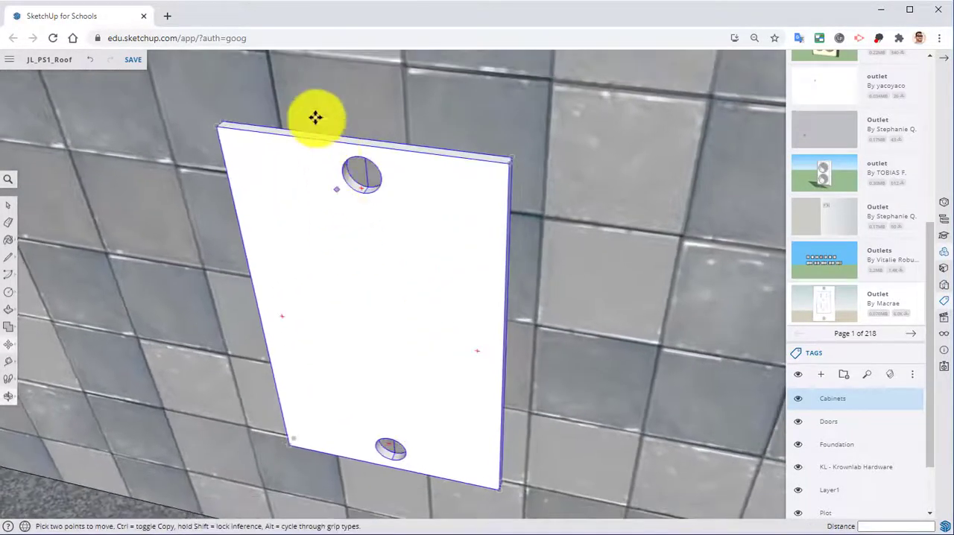
left_click(246, 127)
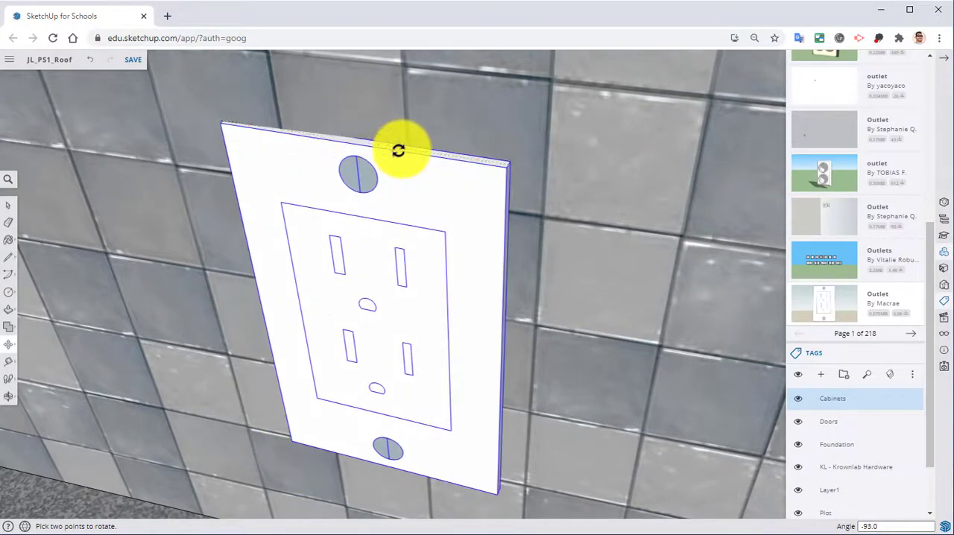
left_click(397, 151)
Step: Fine-tune the copied outlet's rotation so that its plate is parallel to the backsplash
key("m")
middle_click_drag(394, 187, 347, 177)
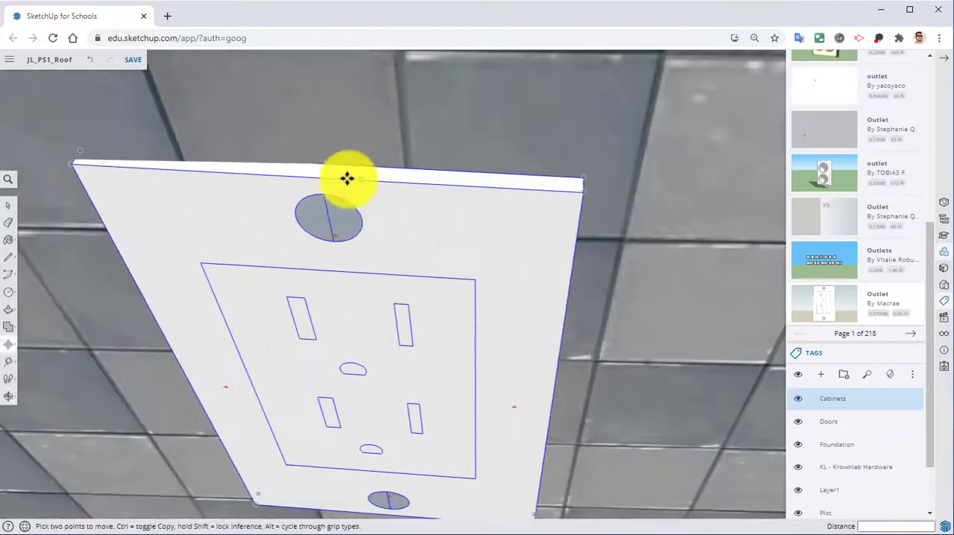
left_click(528, 183)
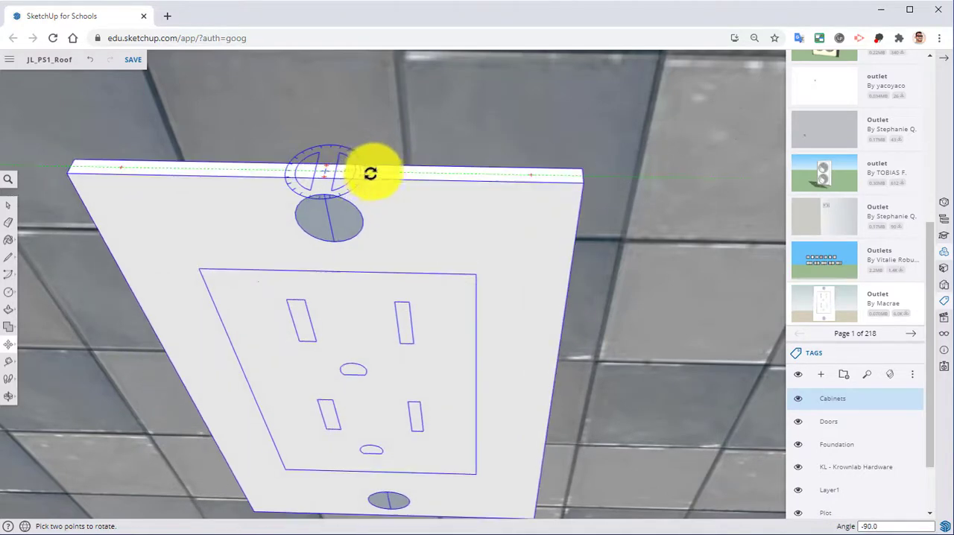
left_click(359, 174)
Step: Move the copied outlet back until its plate sits flush against the backsplash tile
scroll(403, 187, "up", 3)
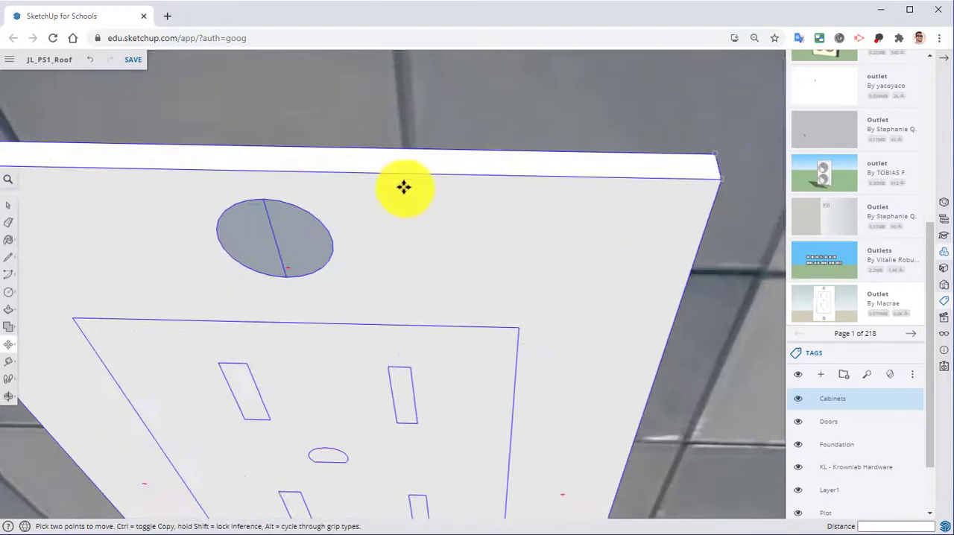
middle_click_drag(646, 171, 494, 187)
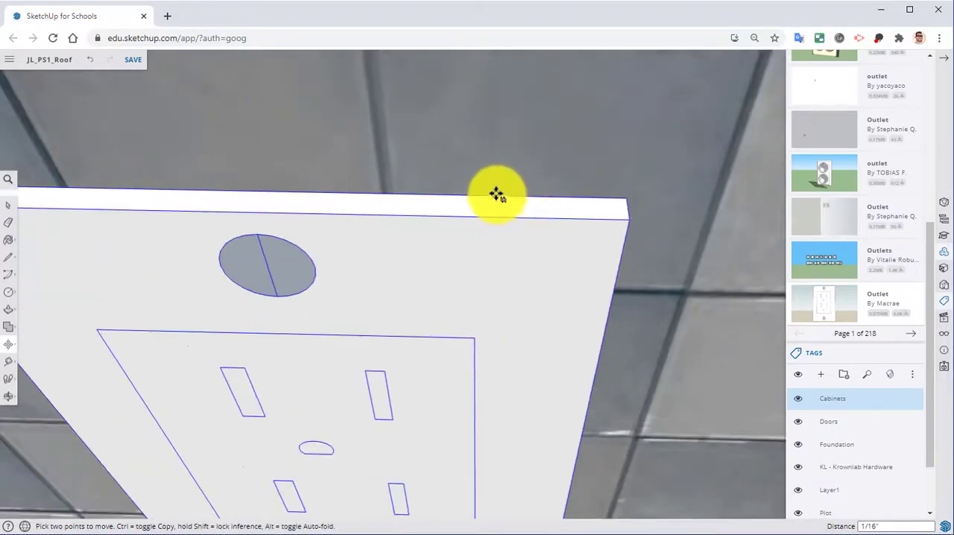
left_click(502, 170)
scroll(492, 239, "down", 5)
scroll(453, 251, "up", 5)
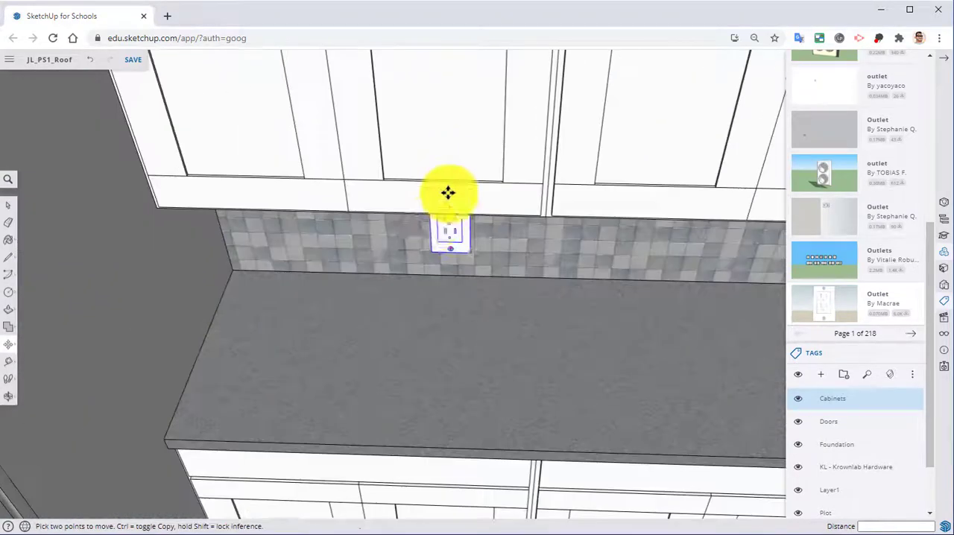
middle_click_drag(434, 196, 434, 156)
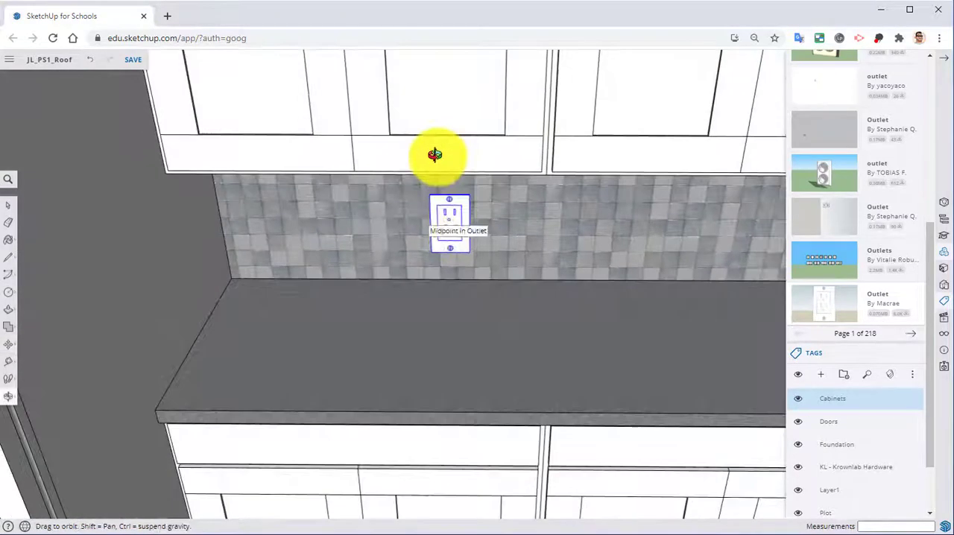
Step: Examine the copied outlet between the upper cabinets and countertop, and the whole building from outside
scroll(446, 241, "up", 4)
scroll(494, 187, "down", 4)
middle_click_drag(494, 189, 400, 198, "shift")
key("m")
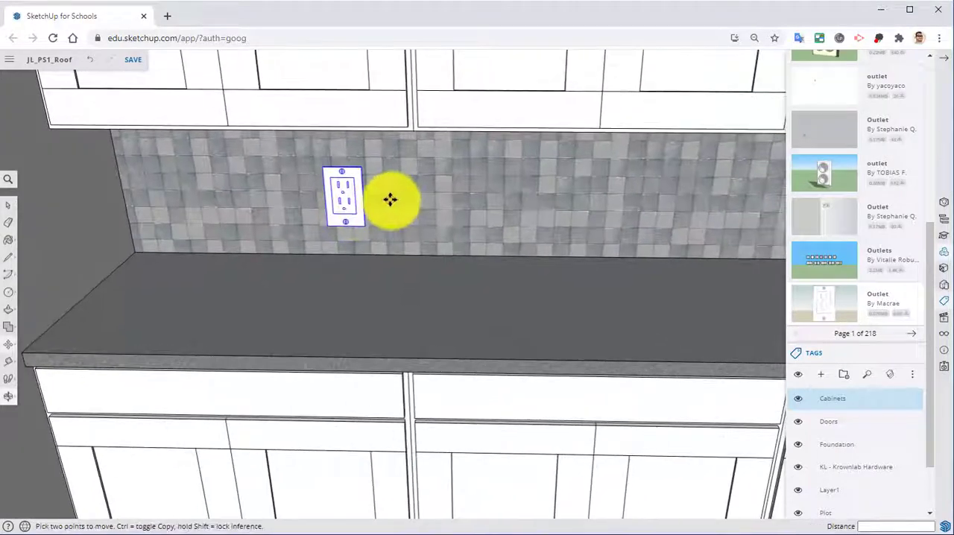
scroll(417, 198, "up", 2)
scroll(522, 164, "down", 1)
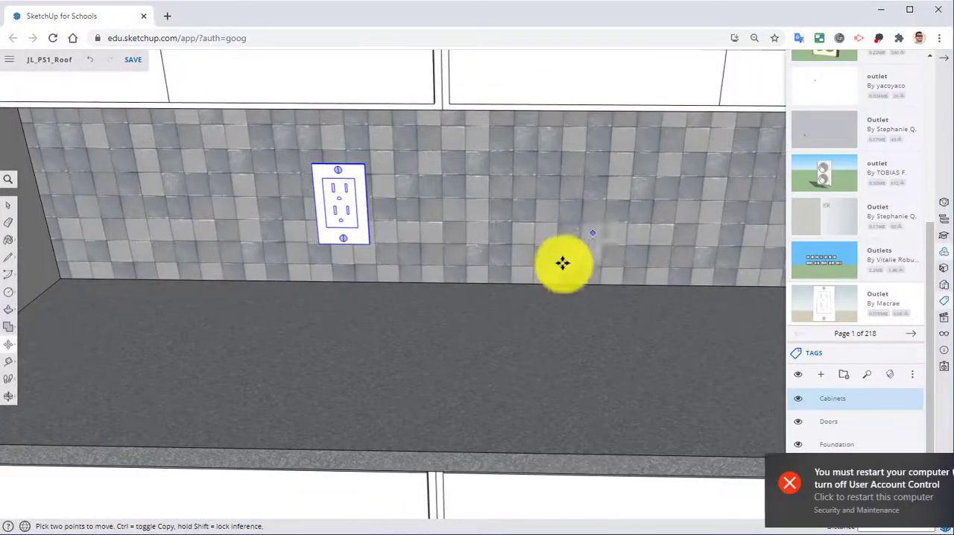
middle_click_drag(562, 260, 360, 333)
scroll(596, 170, "down", 5)
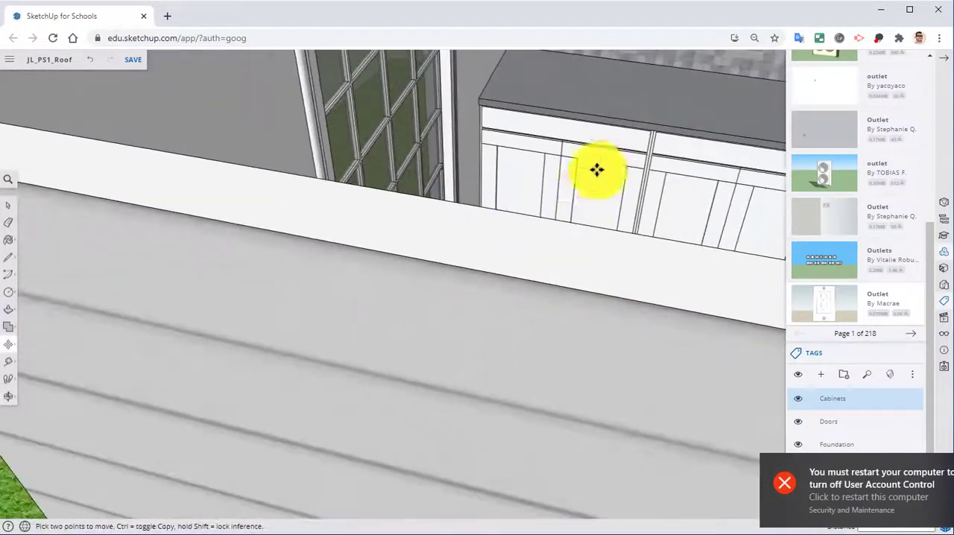
middle_click_drag(417, 183, 271, 232, "shift")
scroll(462, 216, "down", 4)
middle_click_drag(462, 215, 476, 231)
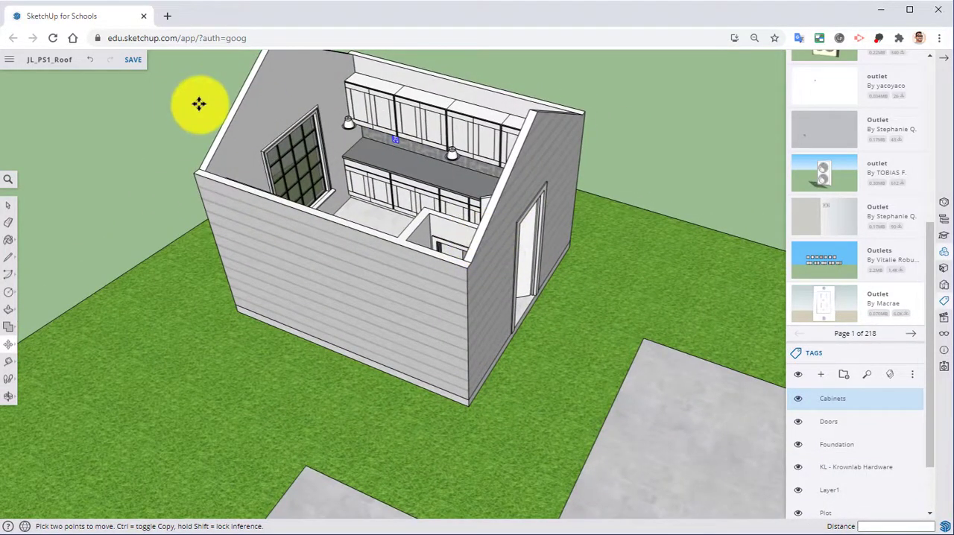
Step: Save the model and close the 3D Warehouse component browser, keeping the tag list open
left_click(136, 65)
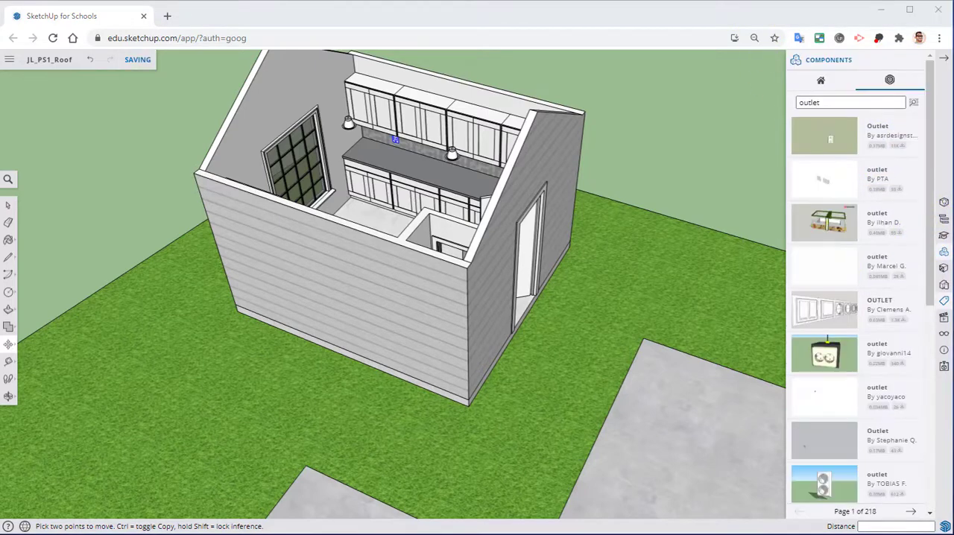
left_click(914, 61)
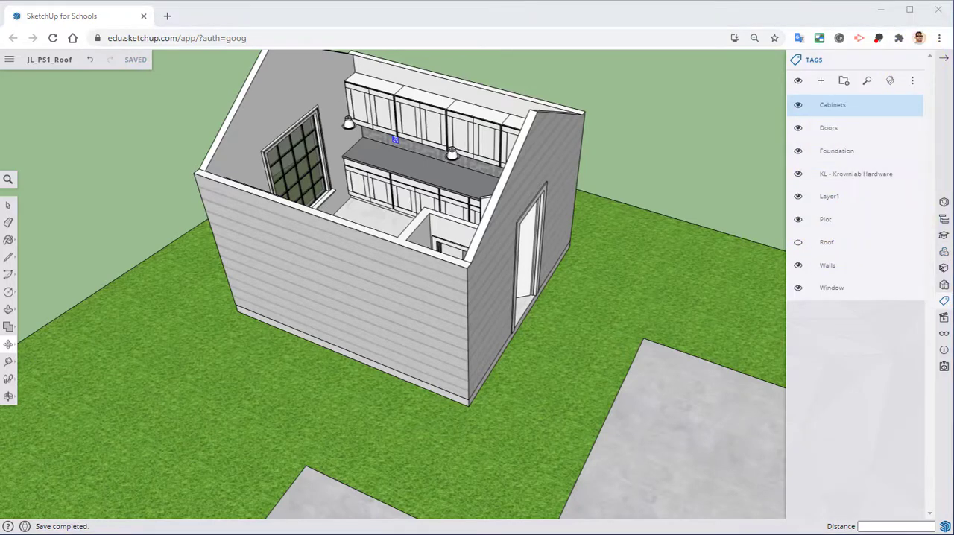
left_click(847, 250)
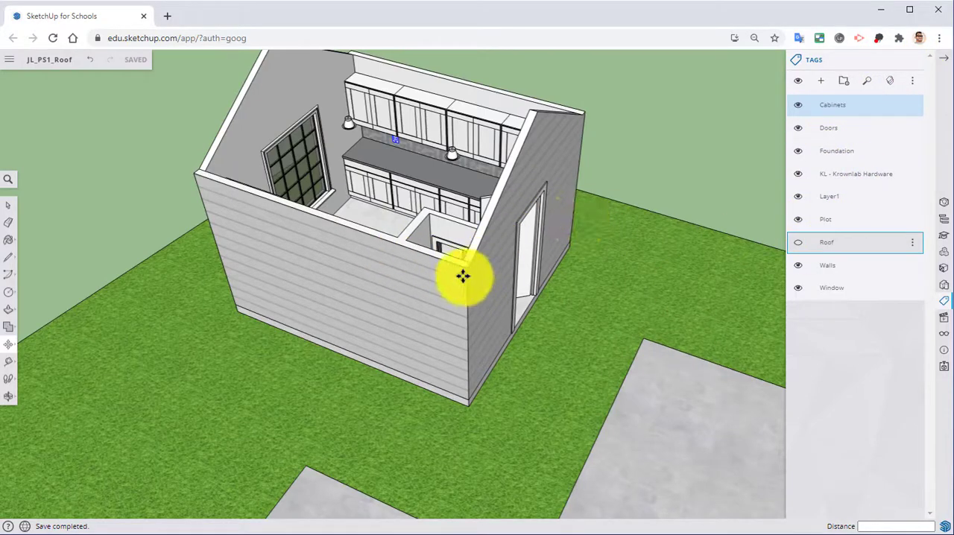
Step: Examine the room from above on both sides, checking the cabinets, recessed lights and outlets on the two backsplashes
middle_click_drag(396, 243, 564, 378)
scroll(500, 282, "up", 3)
middle_click_drag(500, 282, 698, 275)
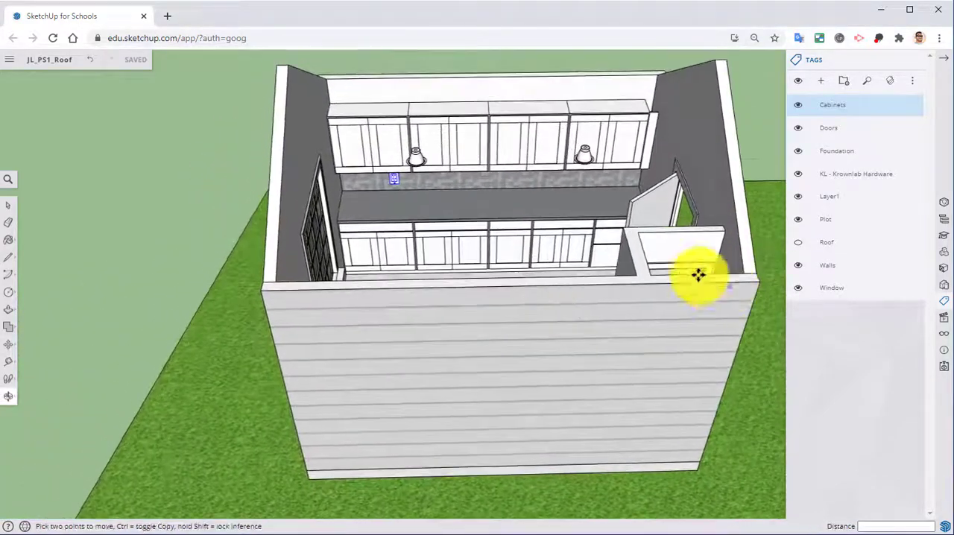
middle_click_drag(615, 249, 591, 240)
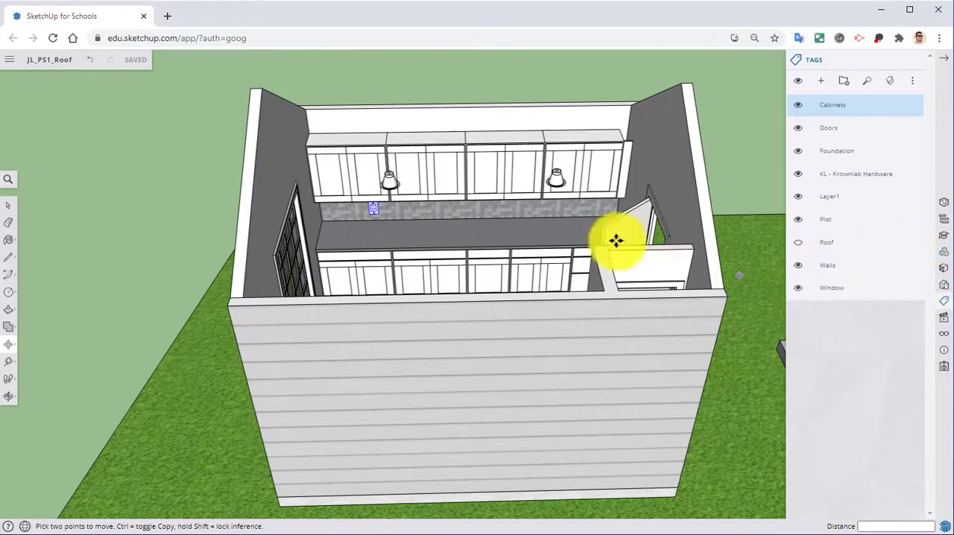
middle_click_drag(616, 234, 261, 369)
scroll(278, 239, "up", 4)
middle_click_drag(282, 173, 251, 202)
left_click(482, 195)
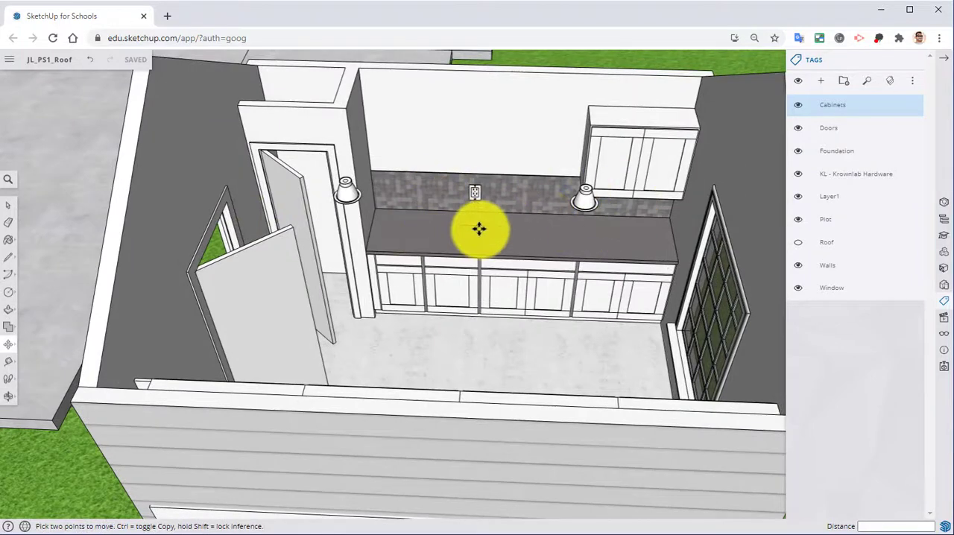